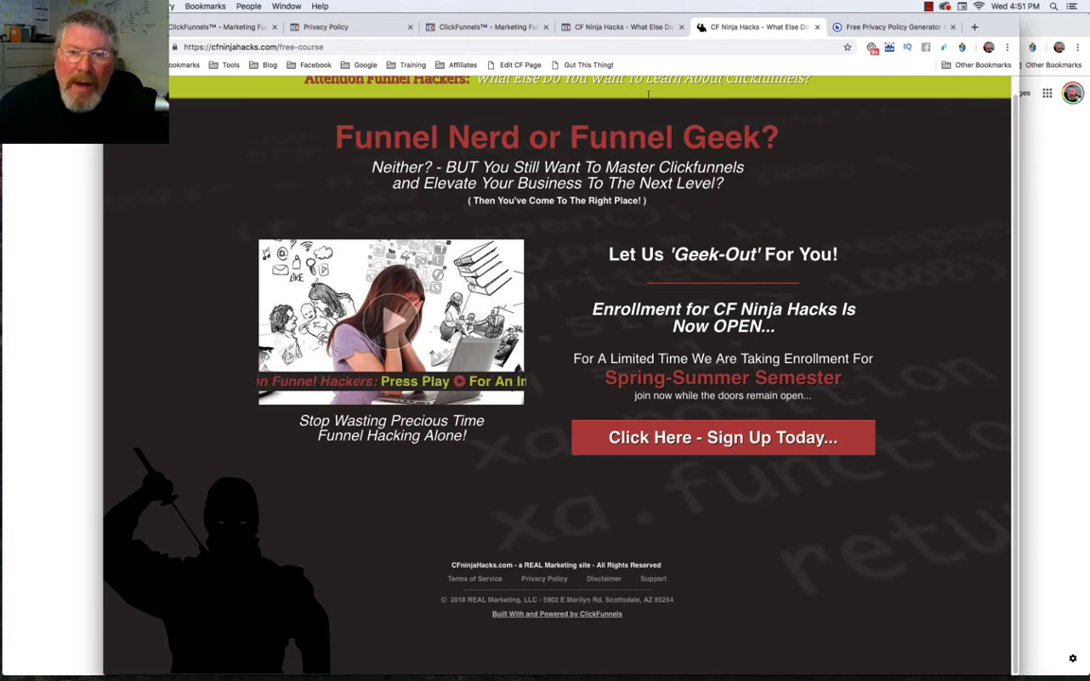
left_click(613, 27)
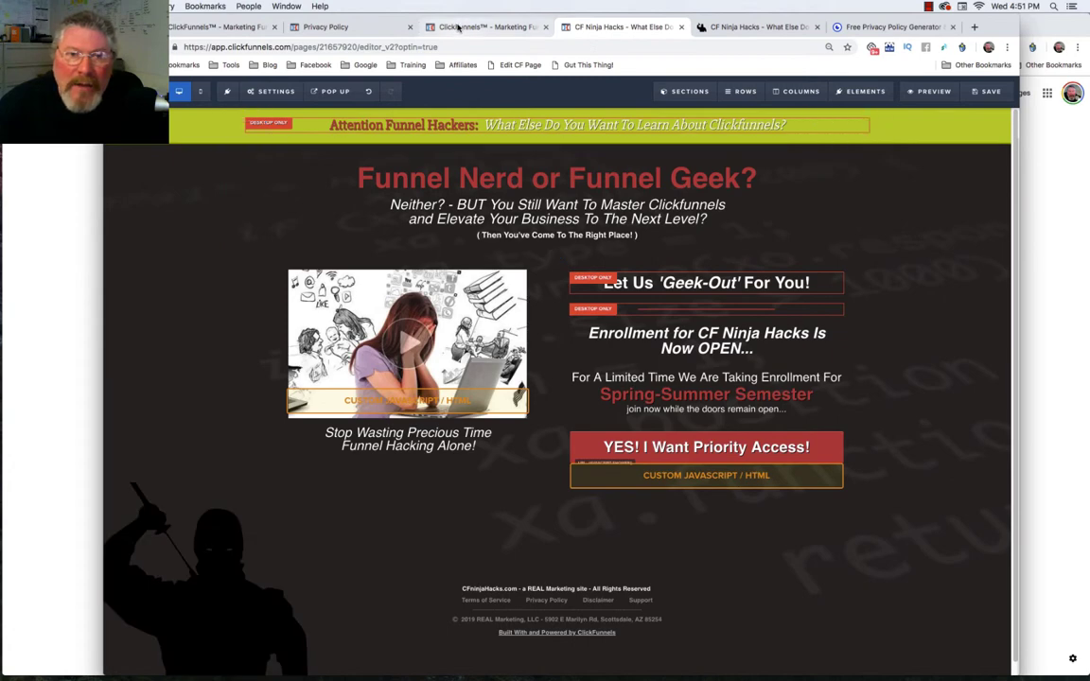
Add a funnel step named 'Footer' built on the OPTIN > Blank Optin Form template.
left_click(458, 28)
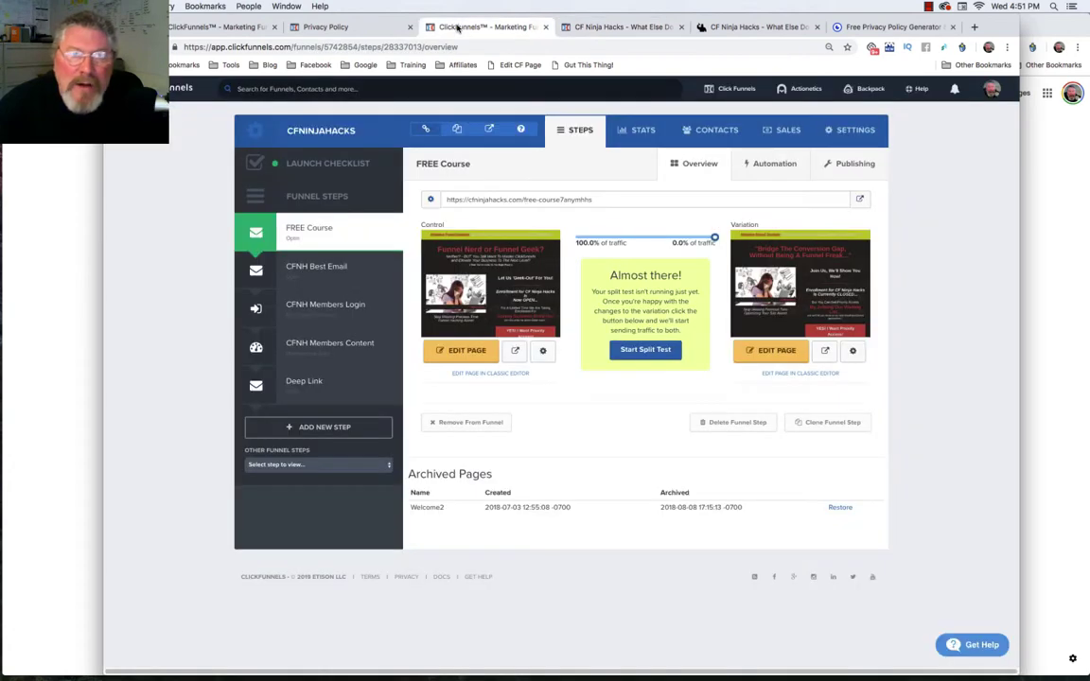
left_click(317, 428)
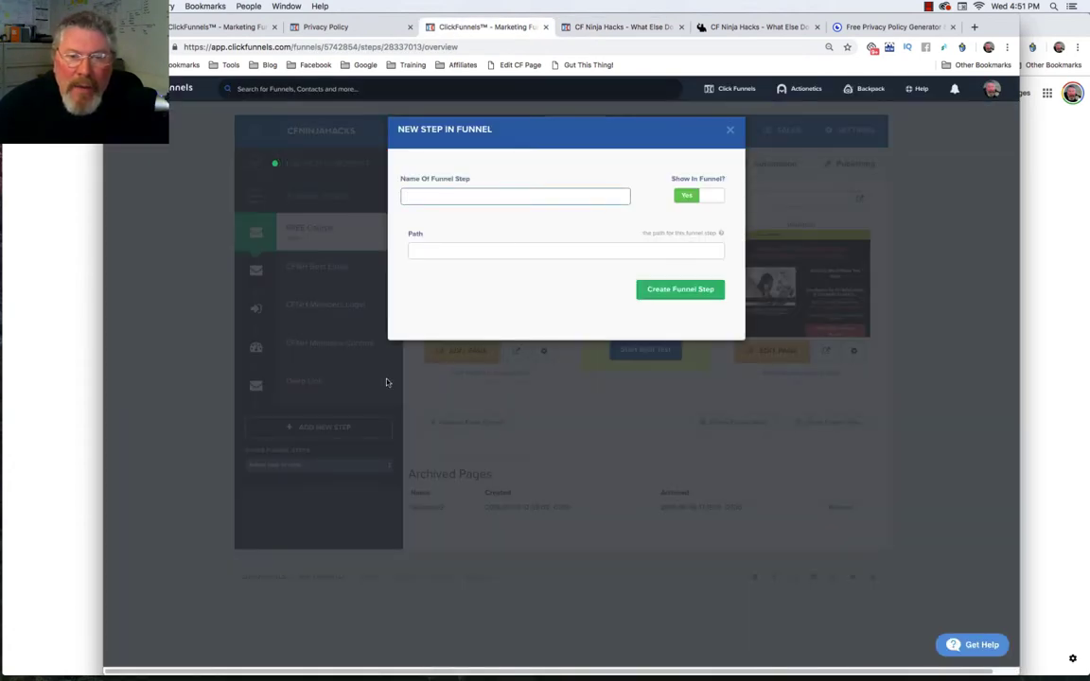
type("Fo")
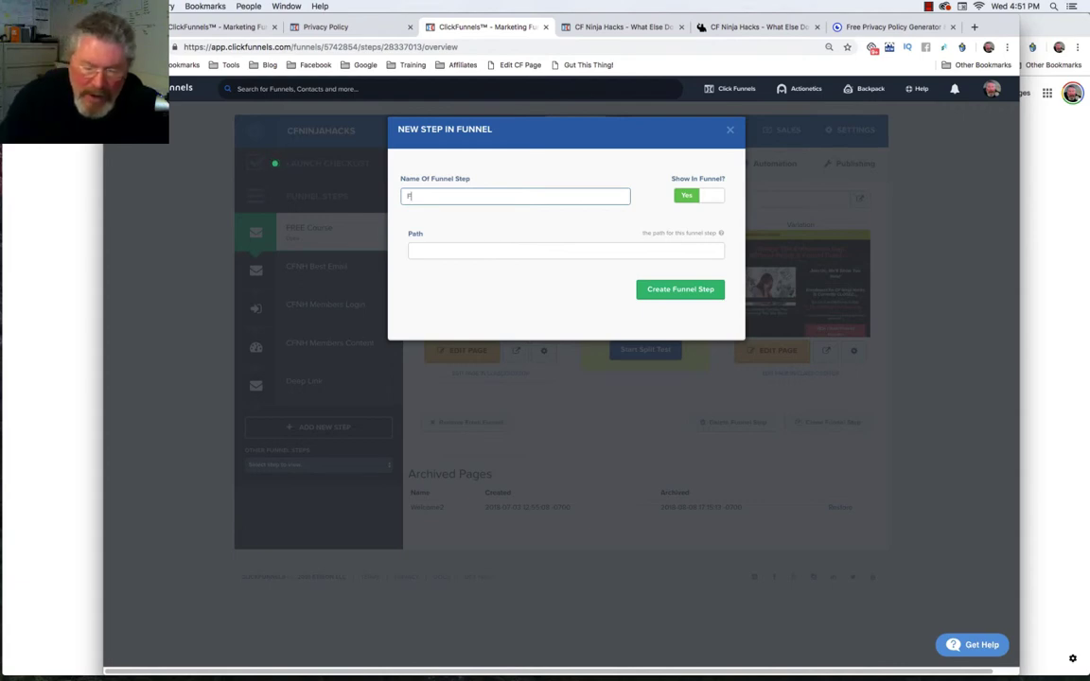
type("oter")
key("Return")
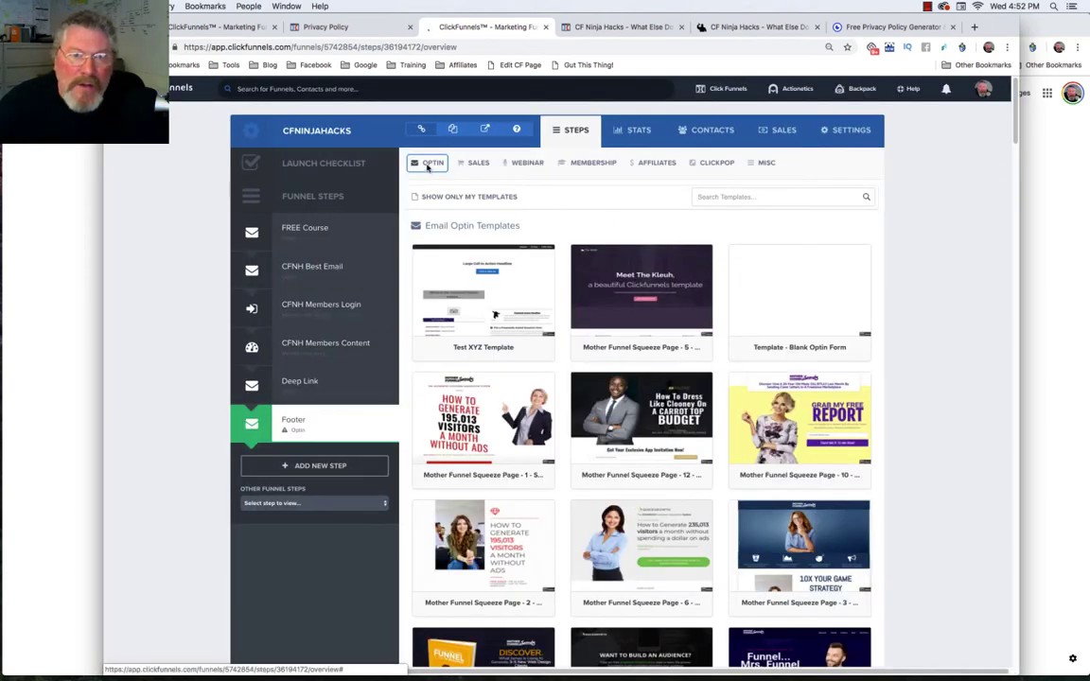
left_click(428, 164)
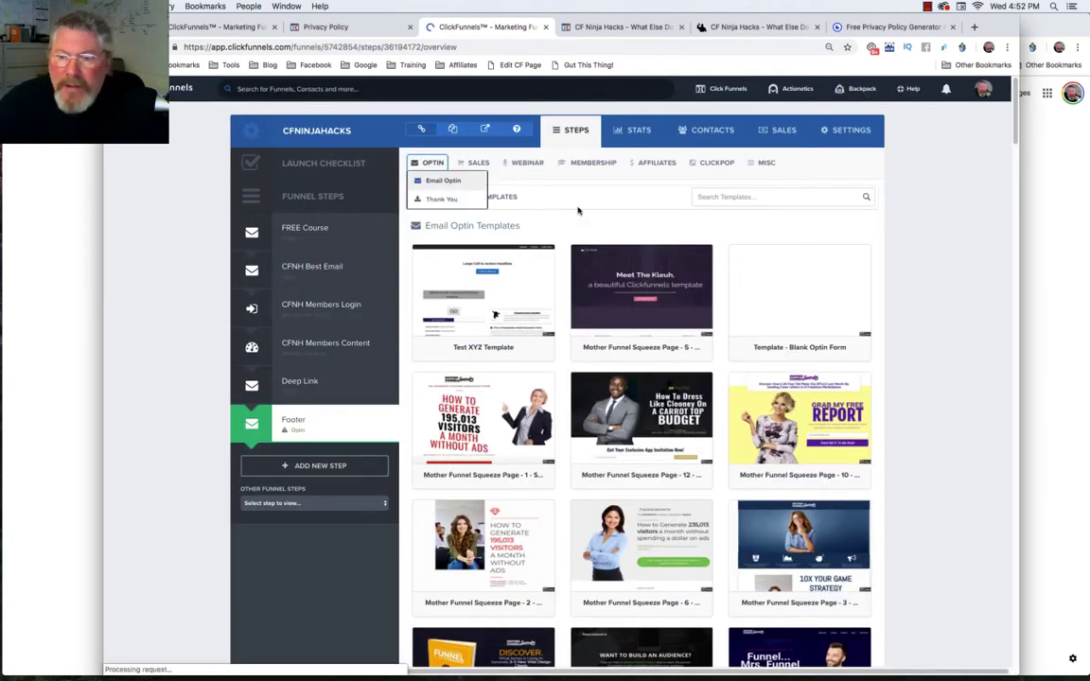
left_click(799, 284)
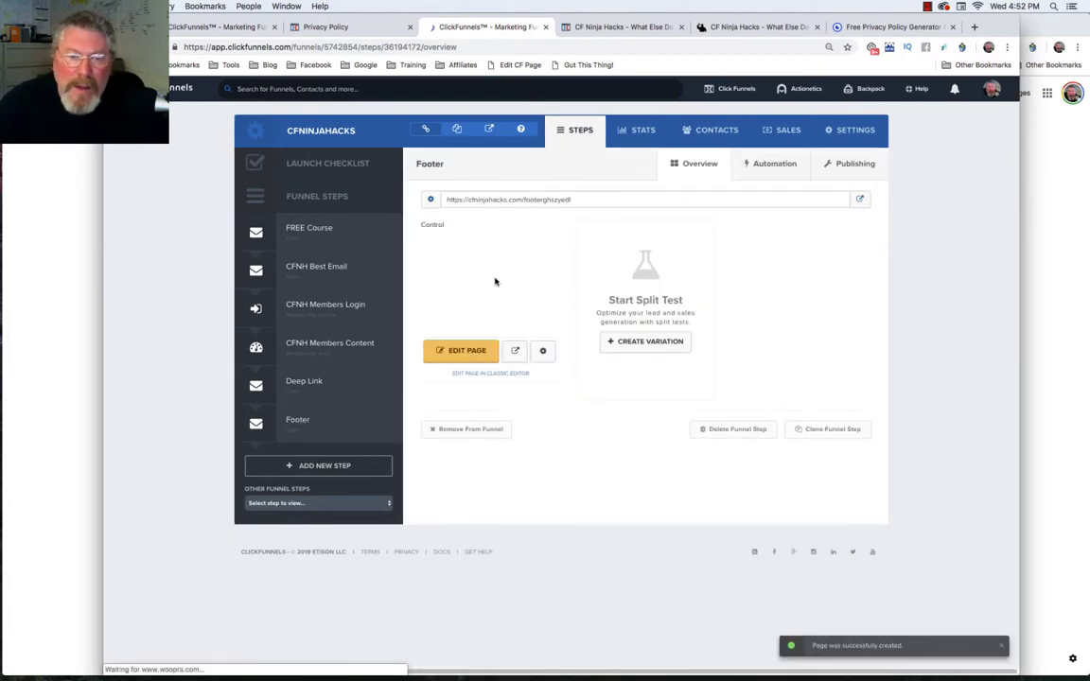
Open the Footer page editor, add a full-width section, and insert a one-column row.
left_click(457, 351)
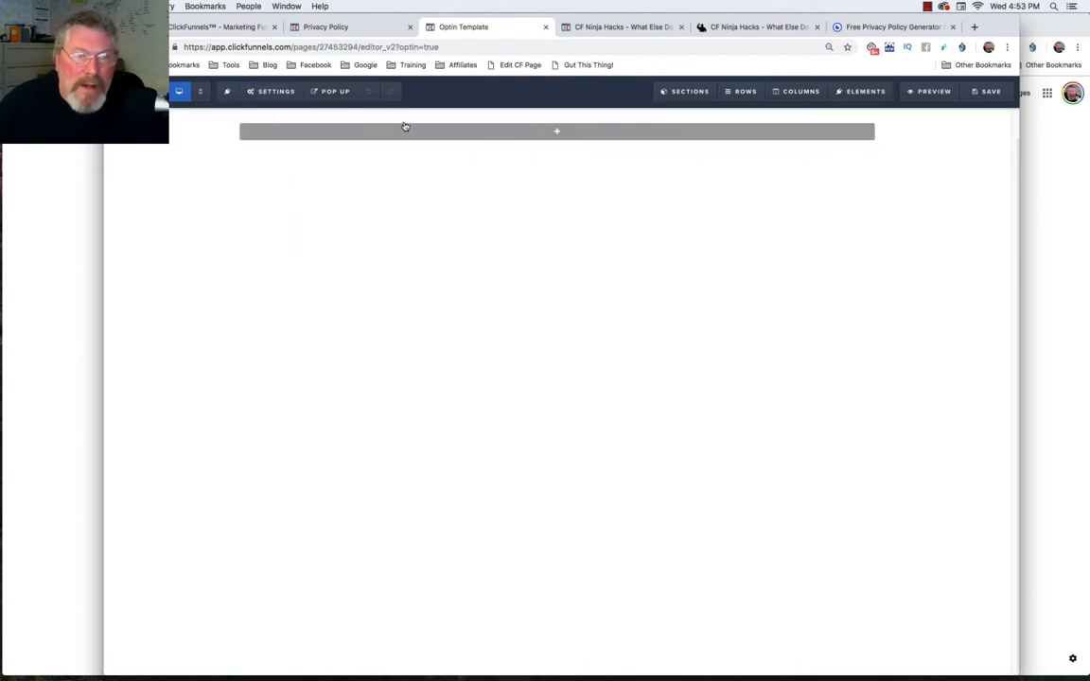
left_click(559, 133)
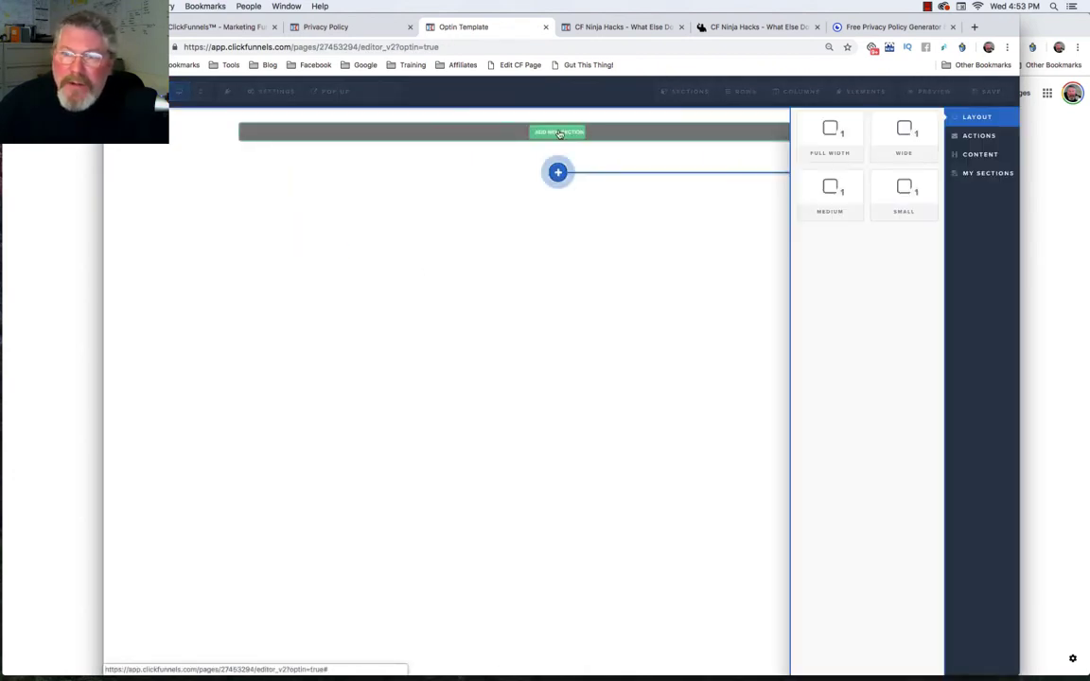
left_click(832, 150)
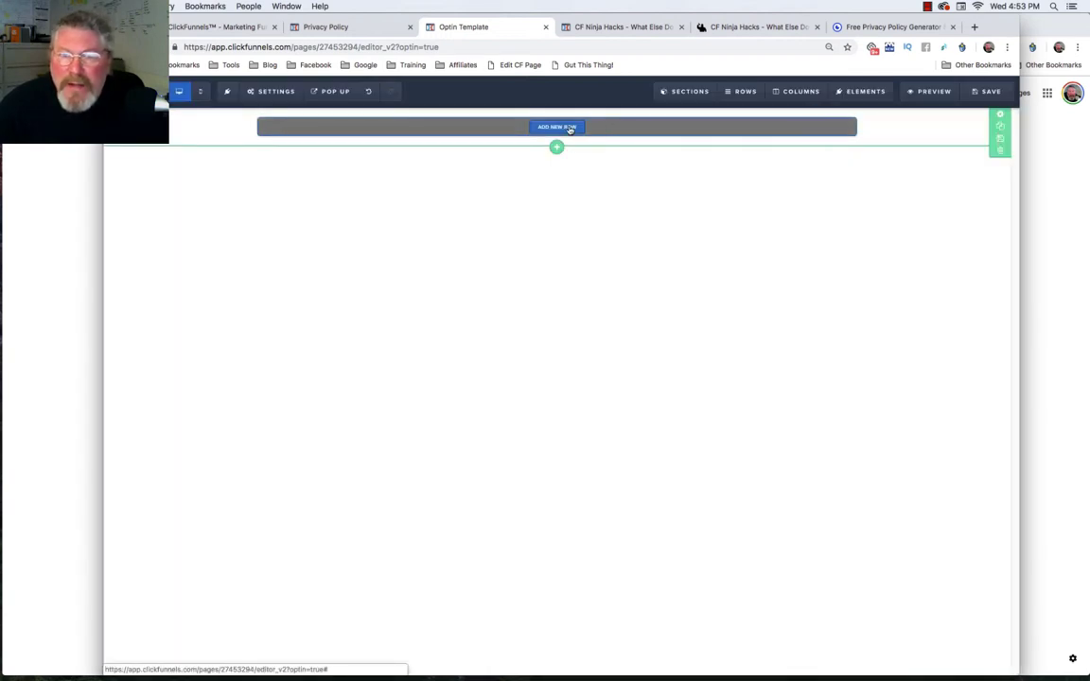
left_click(1003, 119)
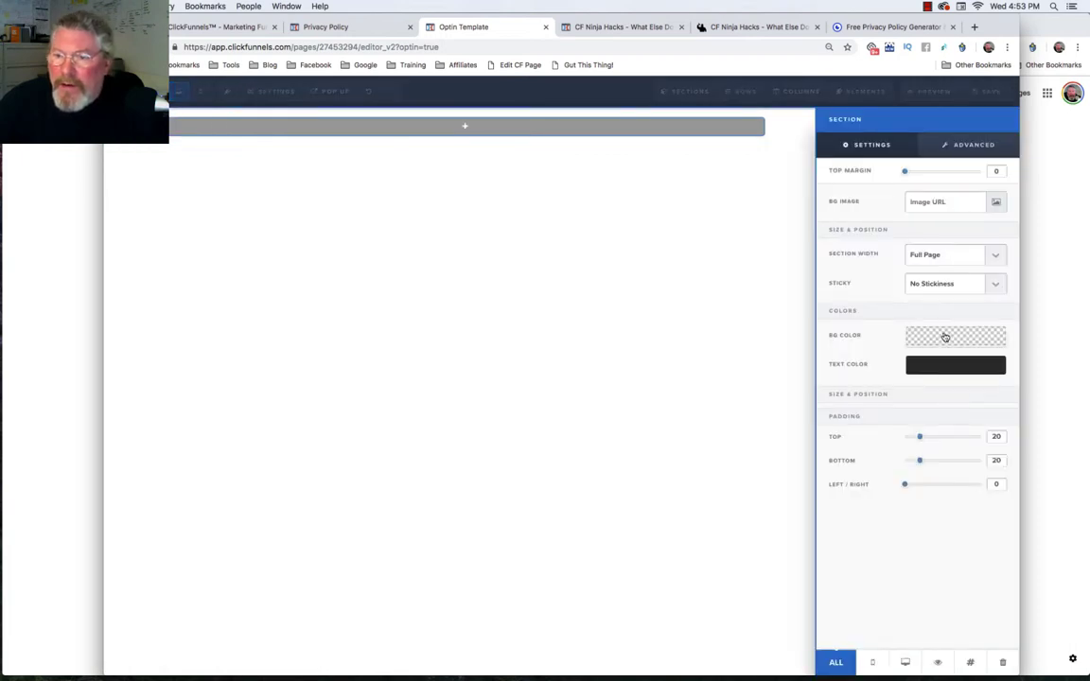
left_click(945, 336)
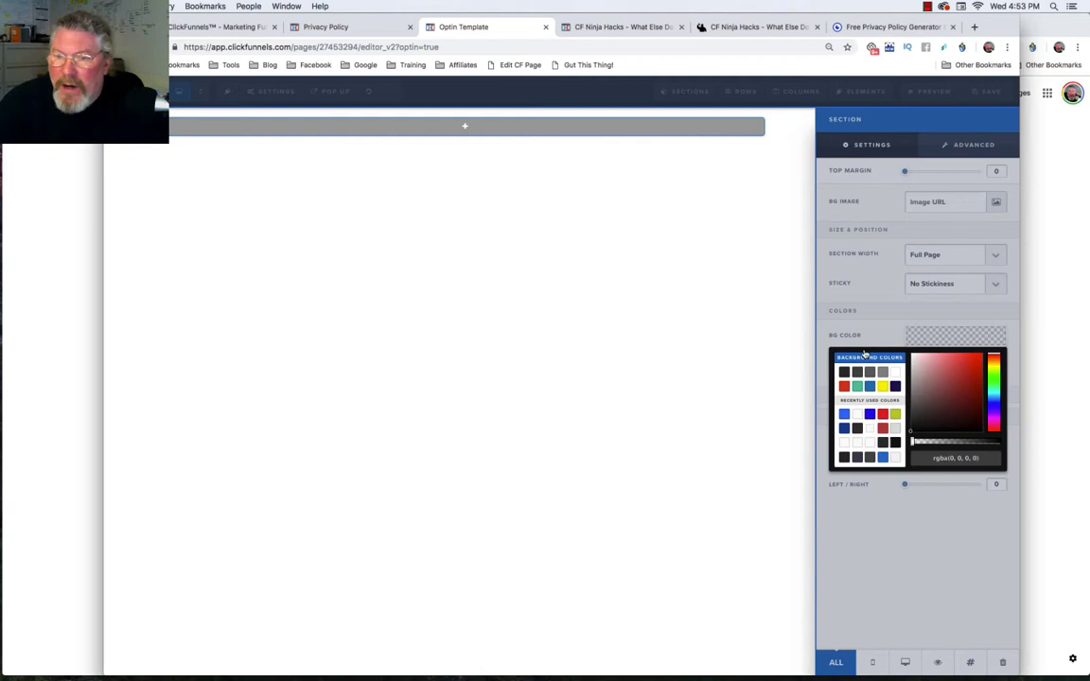
left_click(658, 261)
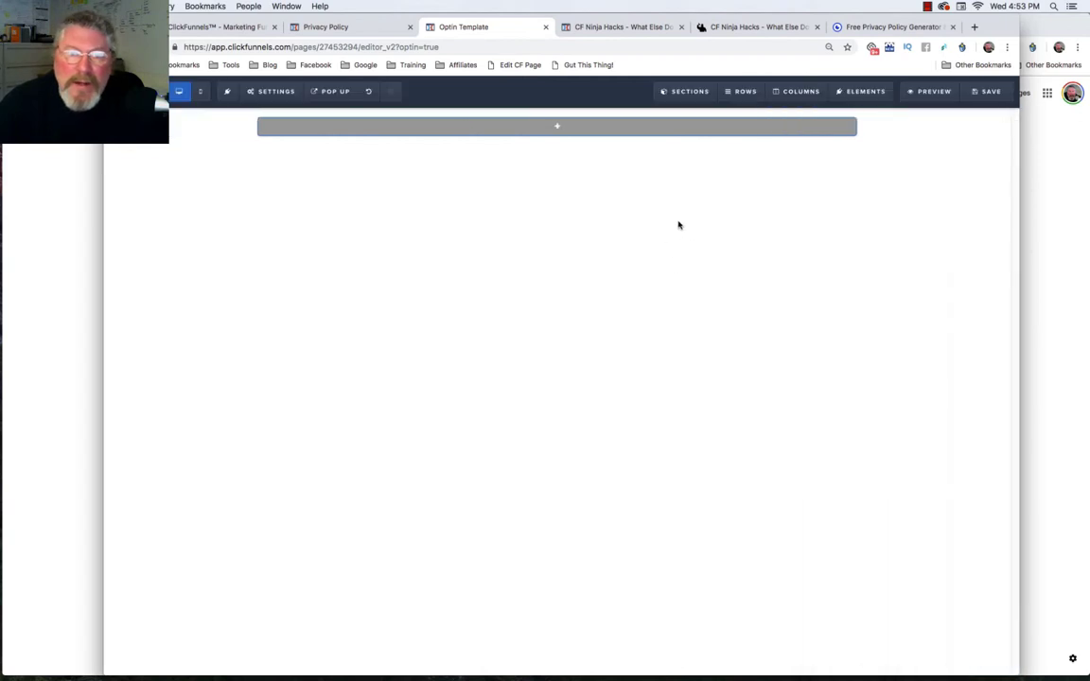
left_click(561, 127)
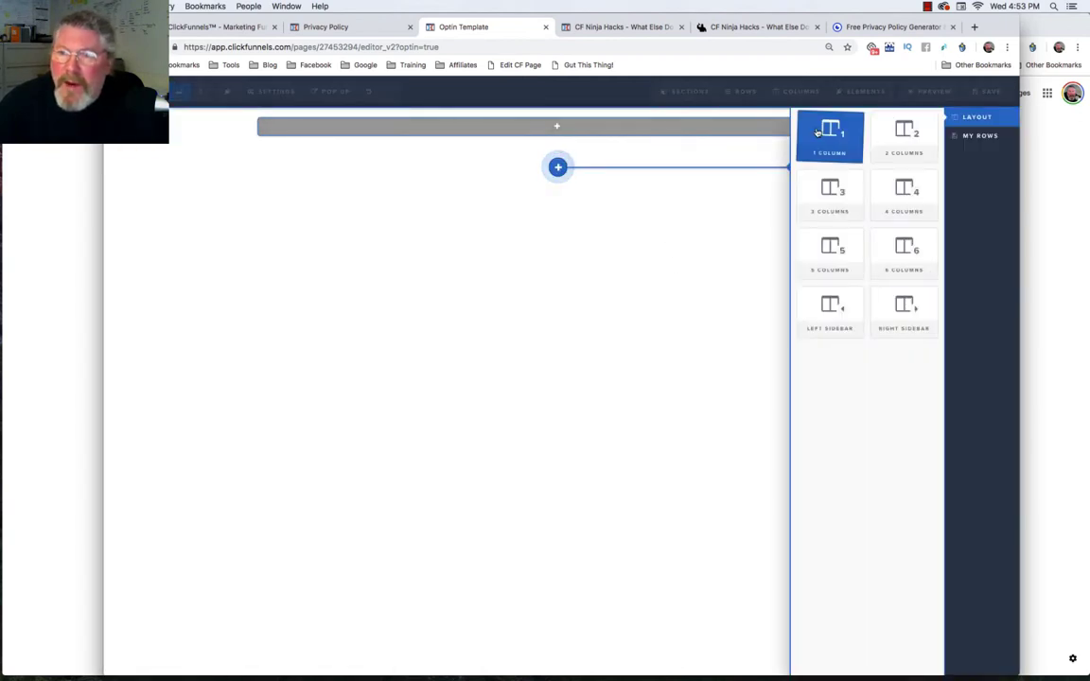
left_click(818, 133)
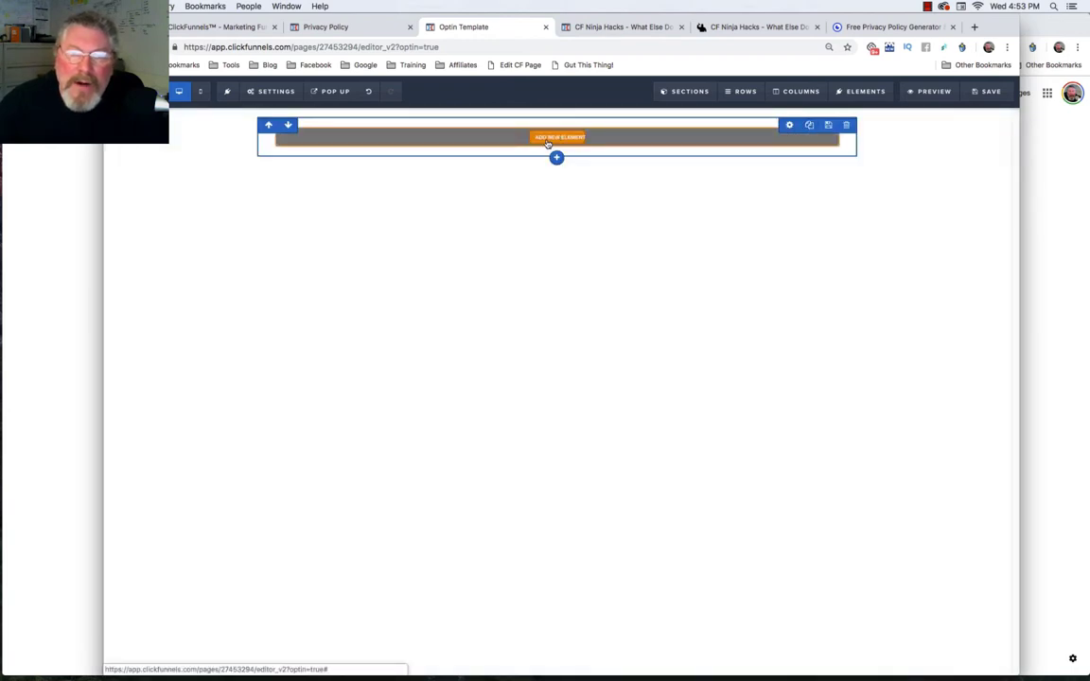
Add a Sub-Headline, then a Navigation menu and a Divider beneath it in the row.
left_click(548, 142)
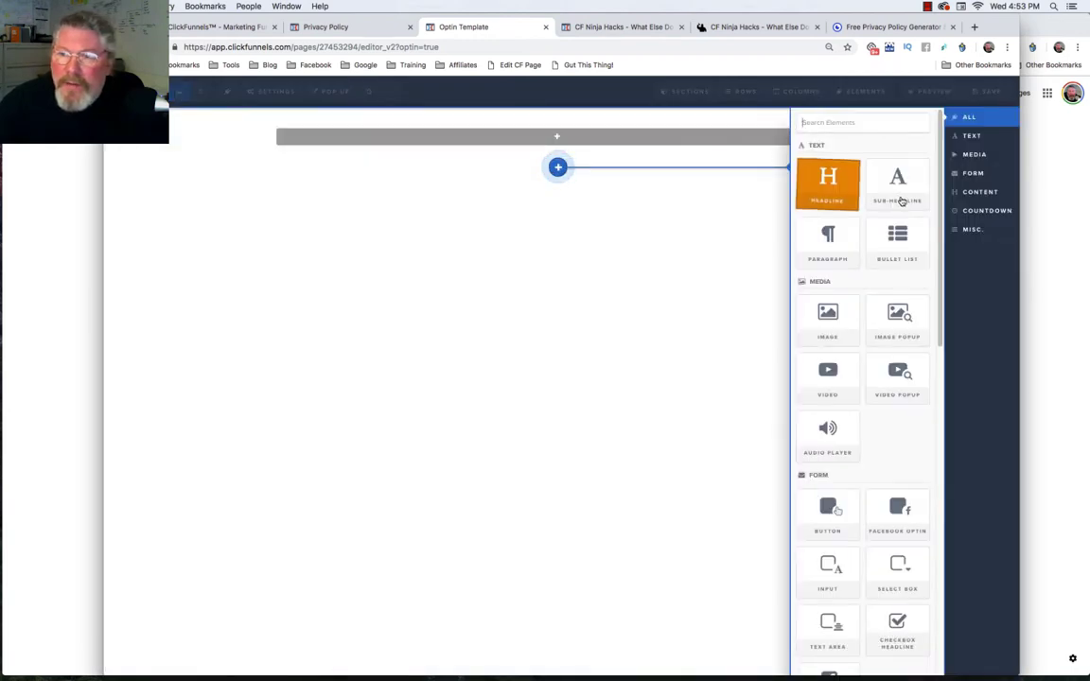
left_click(897, 193)
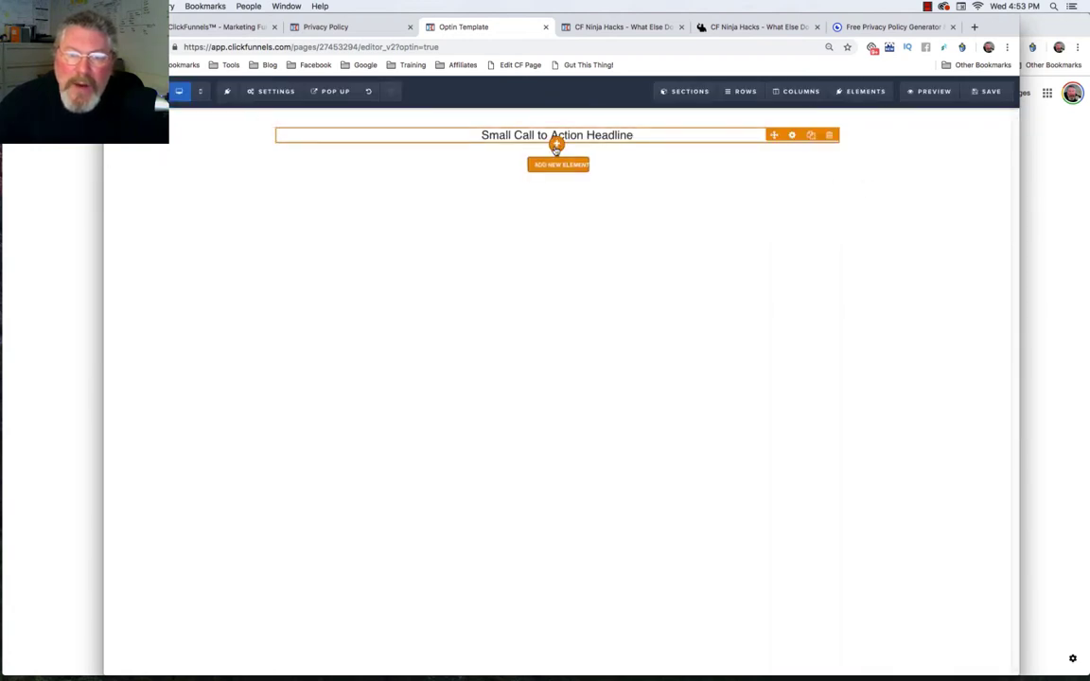
left_click(556, 145)
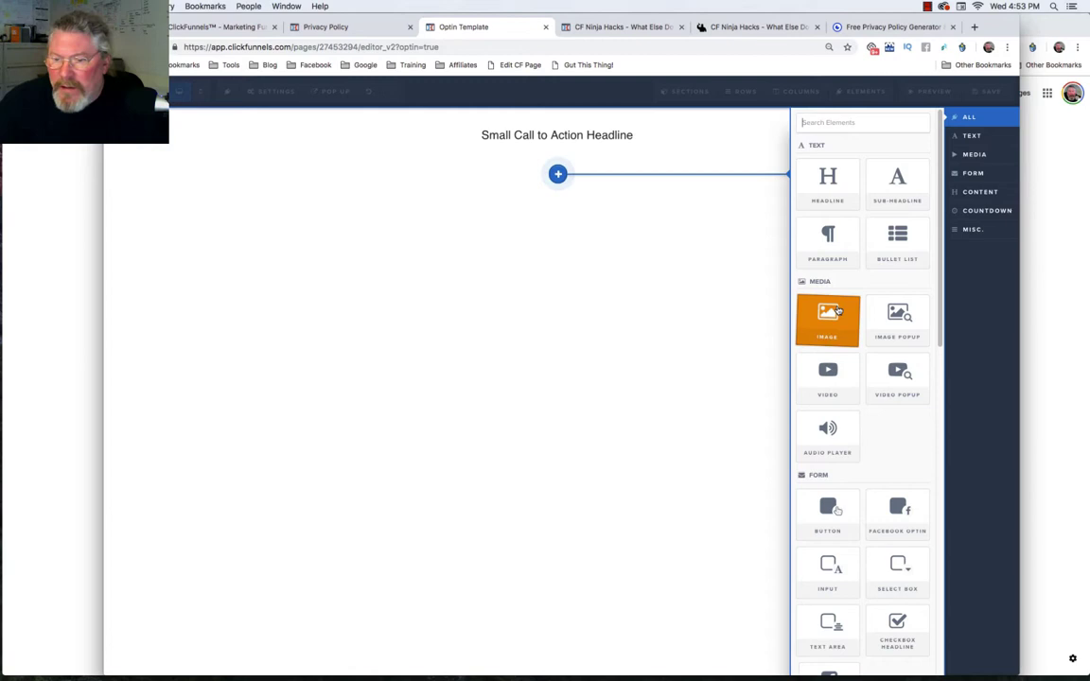
scroll(837, 311, "down", 10)
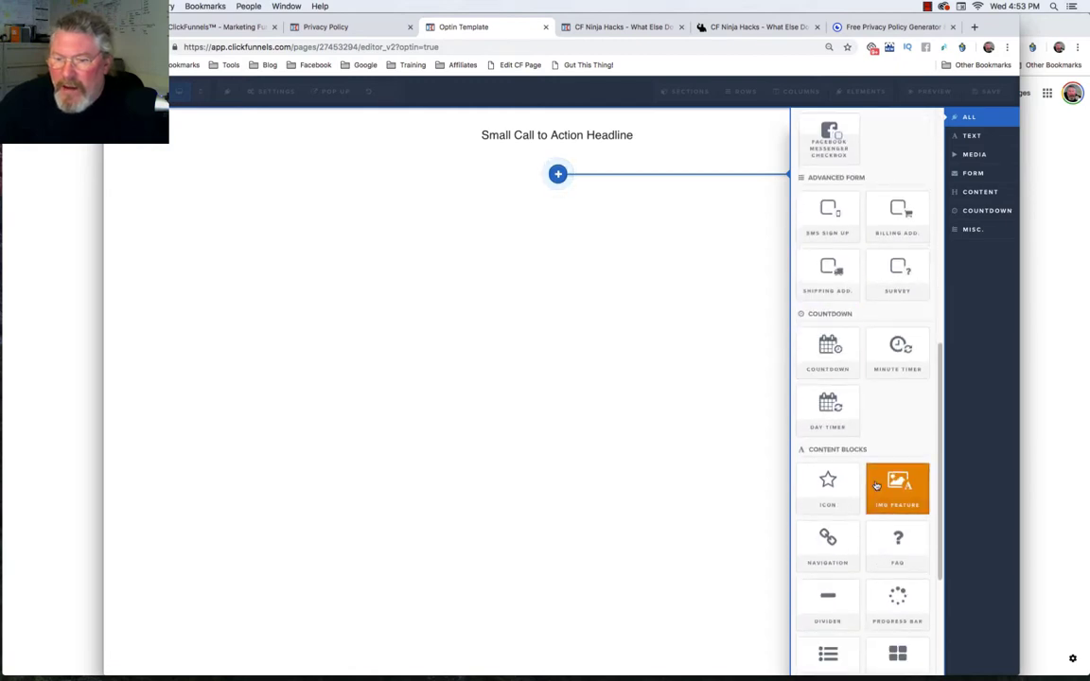
left_click(828, 541)
mouse_move(556, 178)
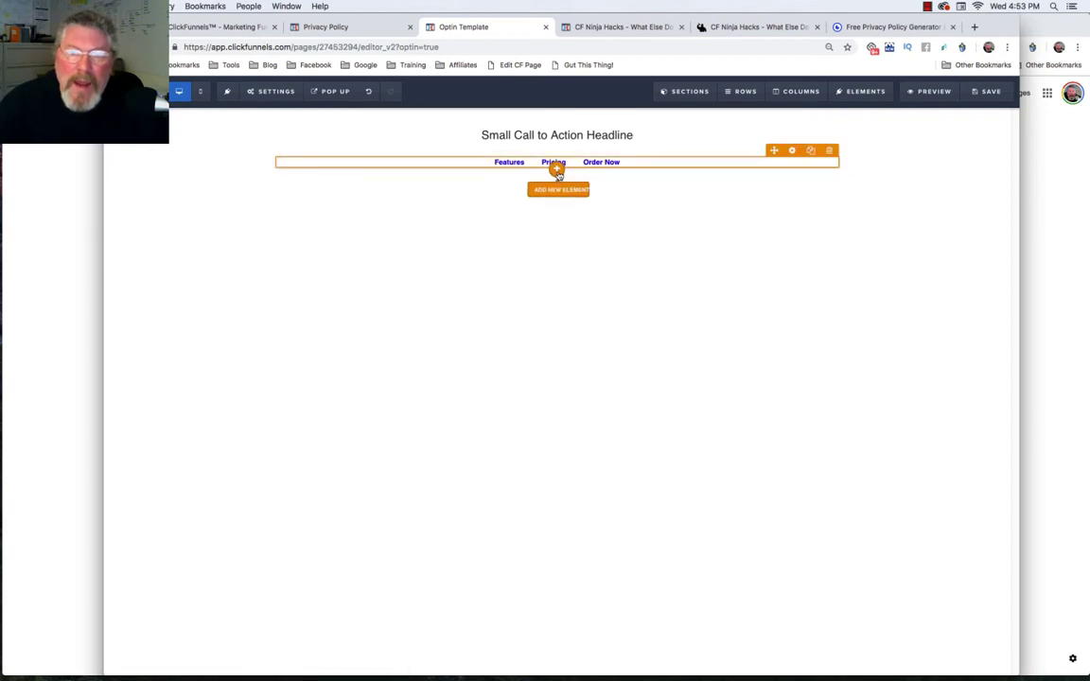
left_click(558, 189)
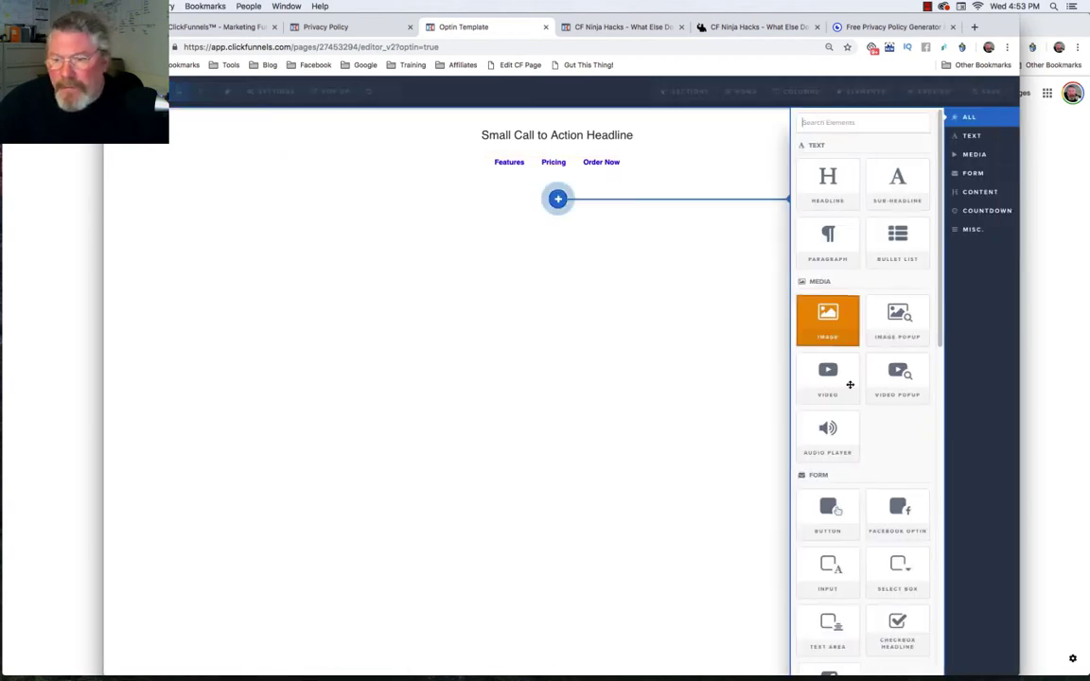
scroll(852, 389, "down", 10)
scroll(851, 392, "down", 4)
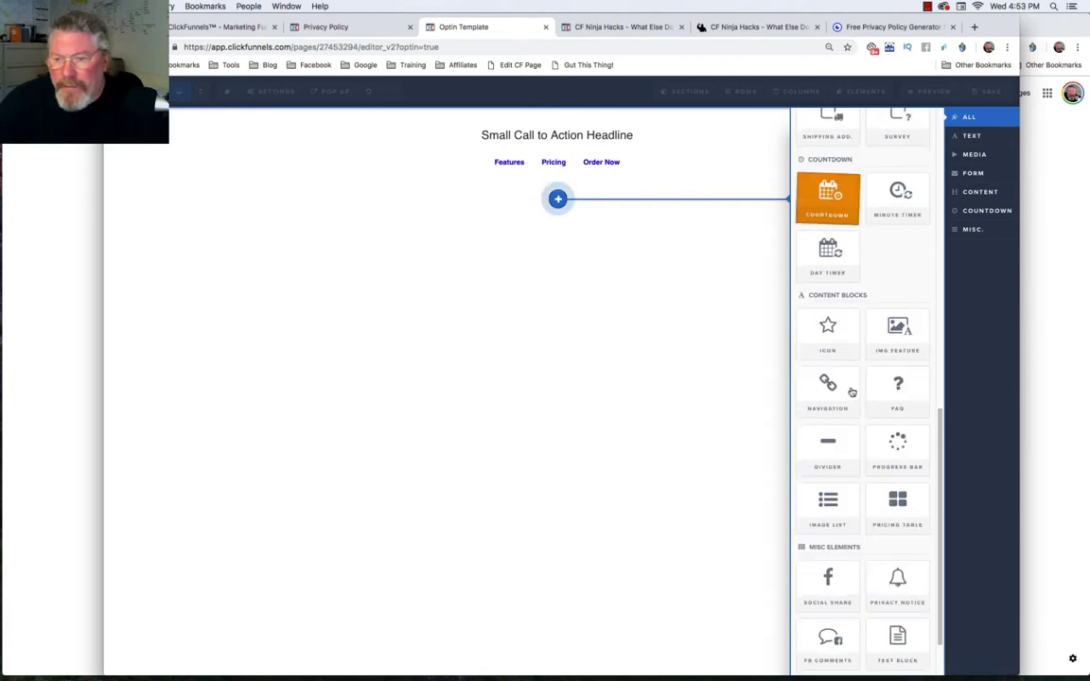
left_click(827, 448)
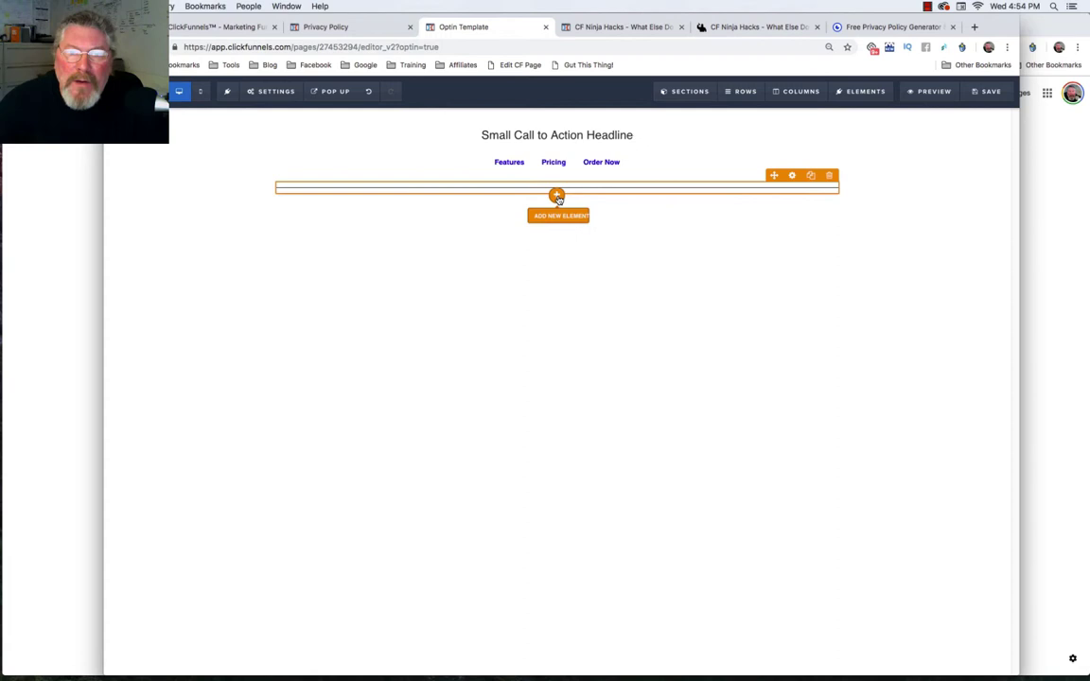
Clone the Small Call to Action Headline twice and move the copies below the divider.
left_click(557, 196)
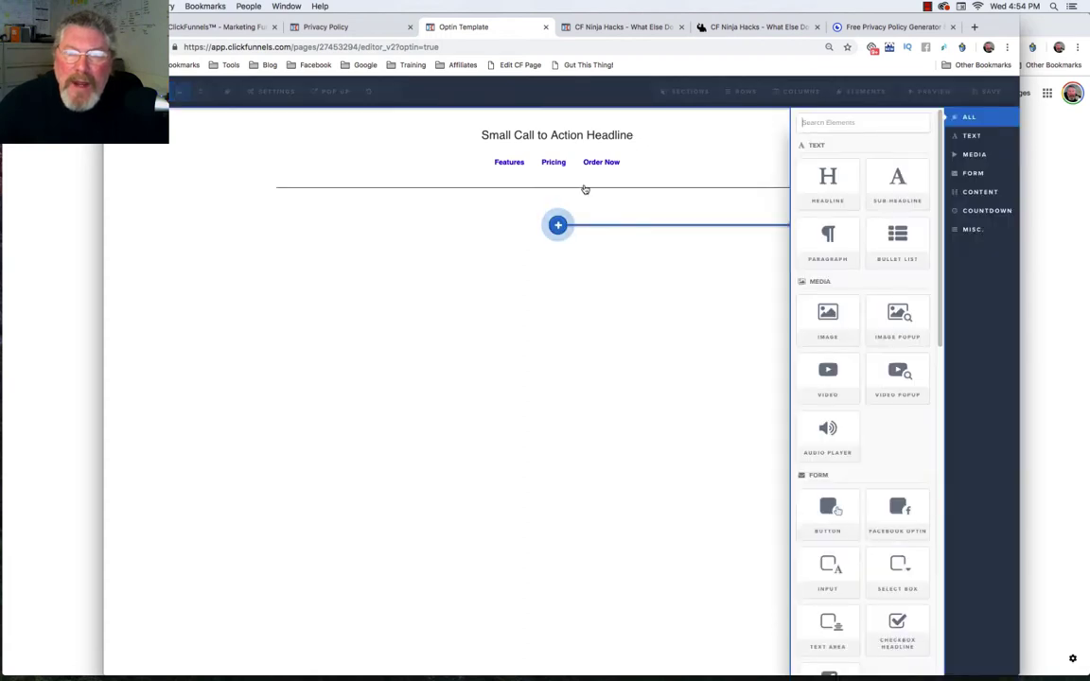
left_click(593, 136)
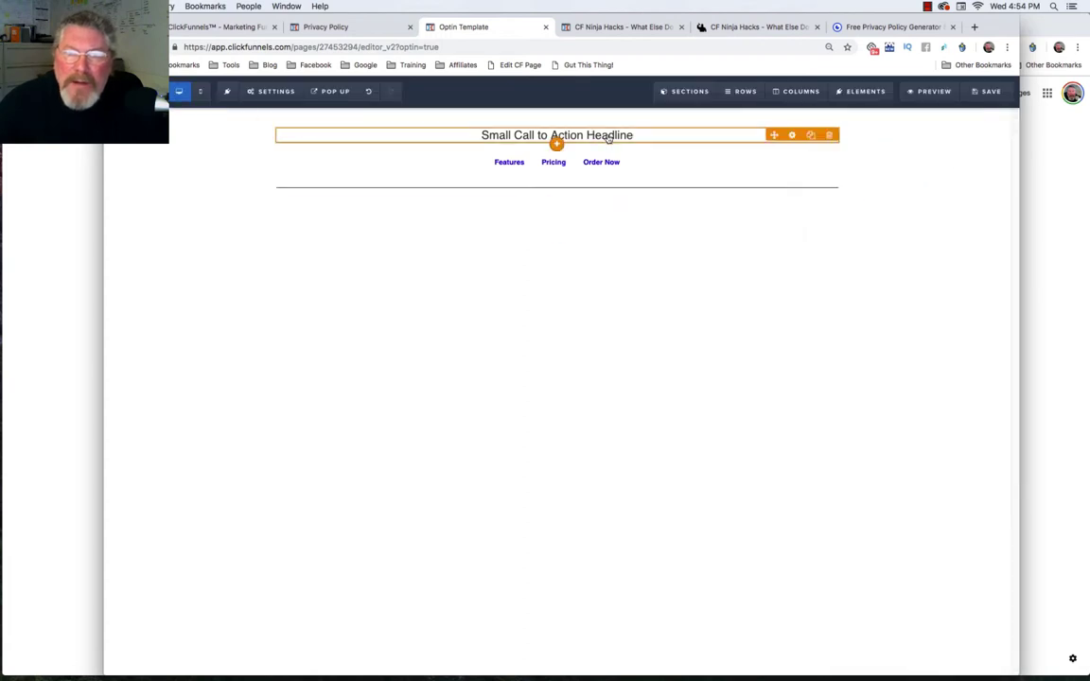
left_click(811, 137)
left_click(811, 136)
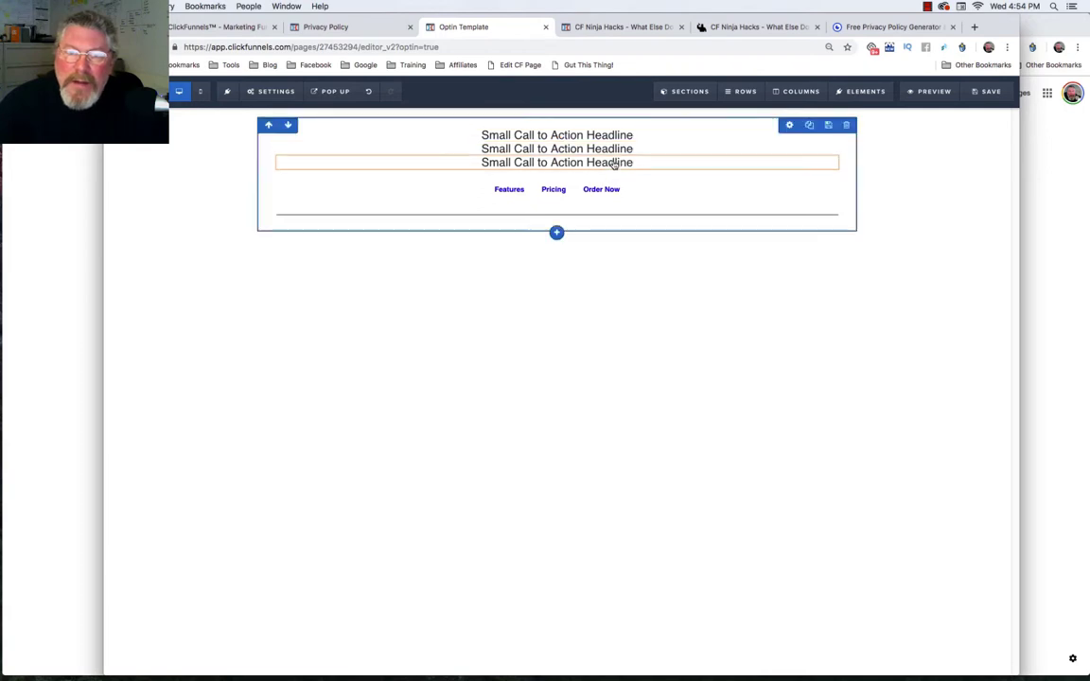
left_click_drag(612, 166, 564, 227)
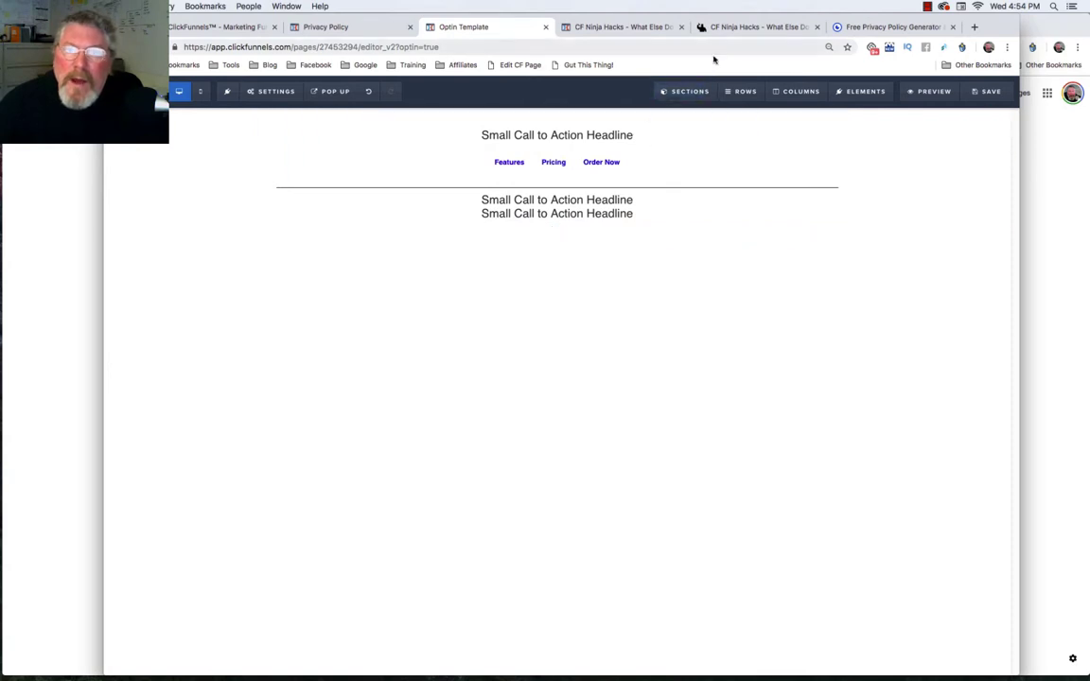
On the Optin Template page, retype the top headline as 'mydomain.com - A Mycompany Site - All Rights Reserved'.
left_click(581, 27)
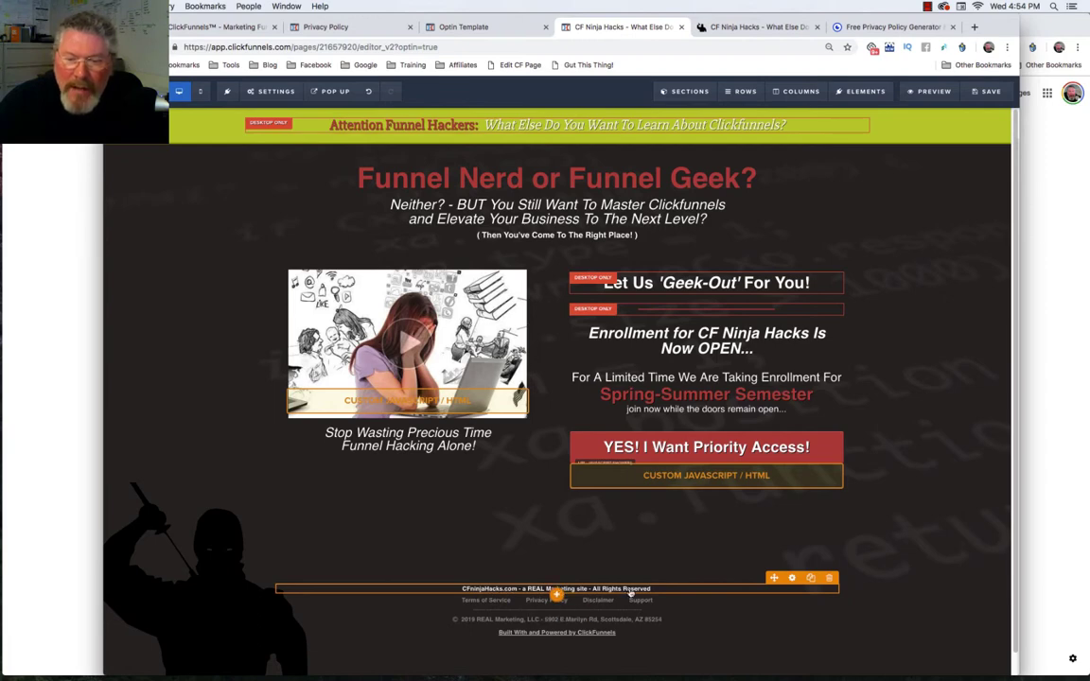
left_click(488, 28)
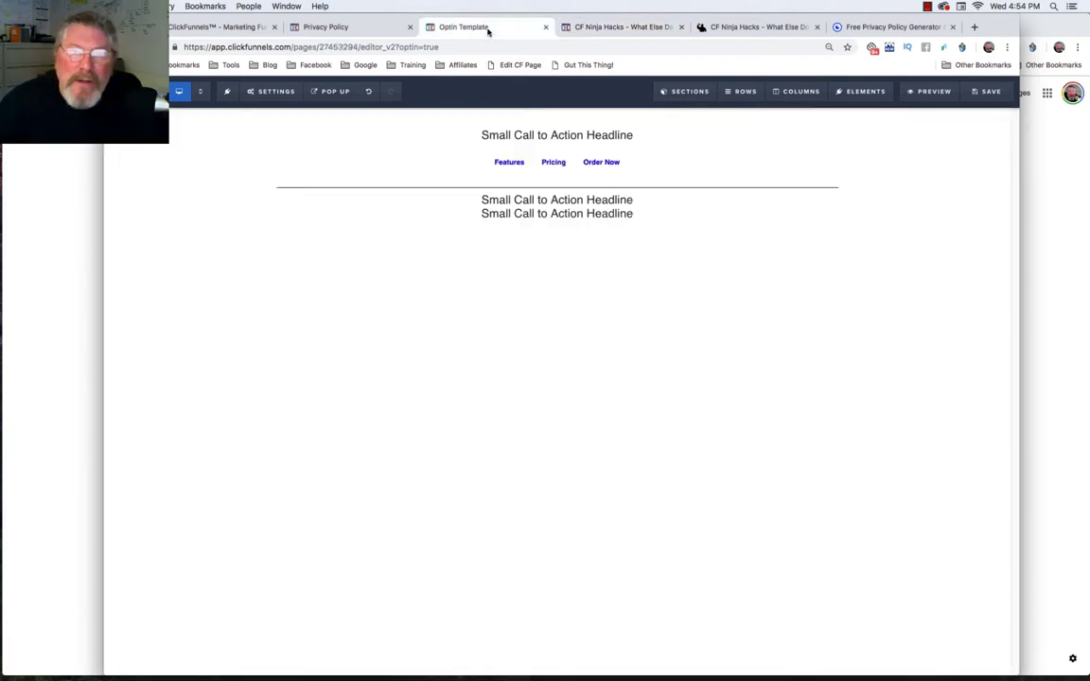
triple_click(559, 135)
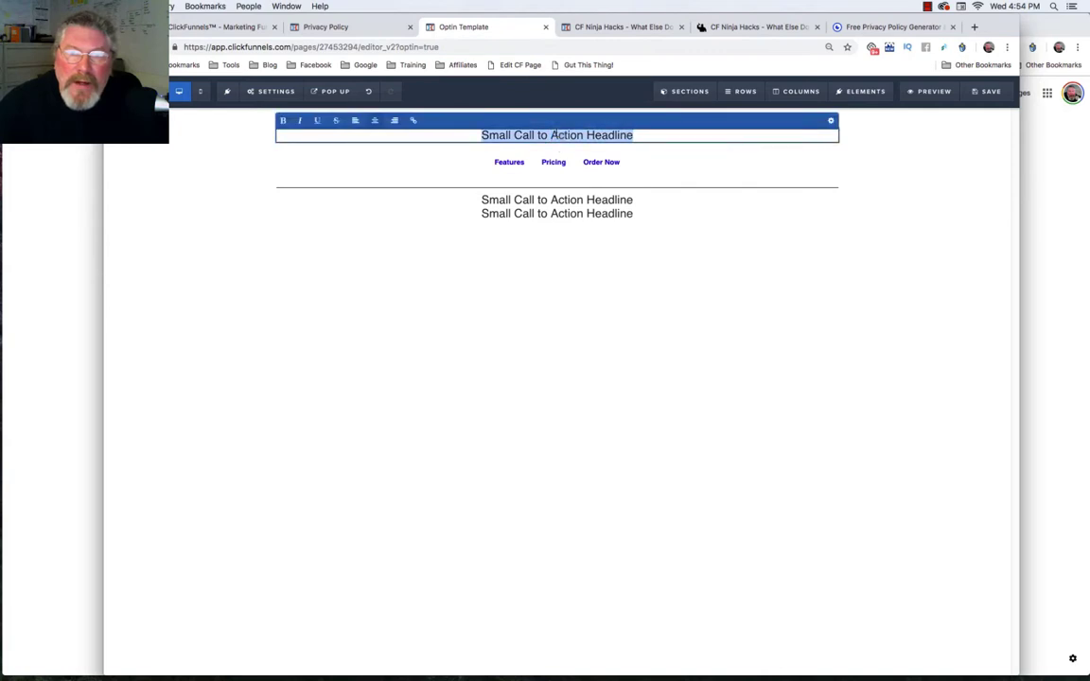
type("mydo")
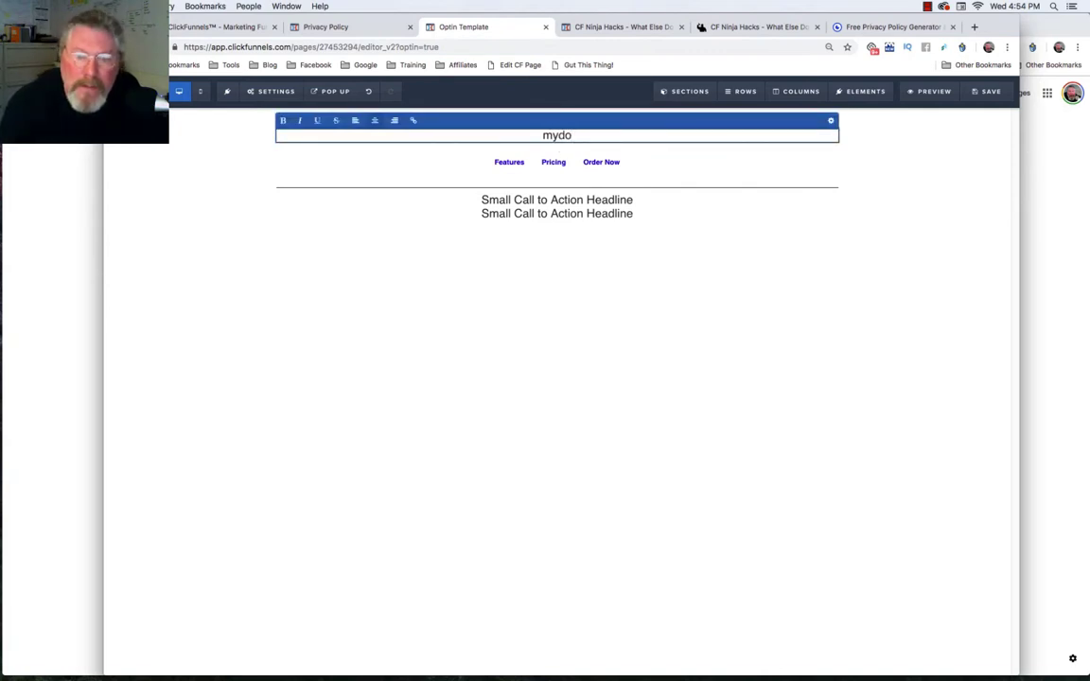
type("main.com")
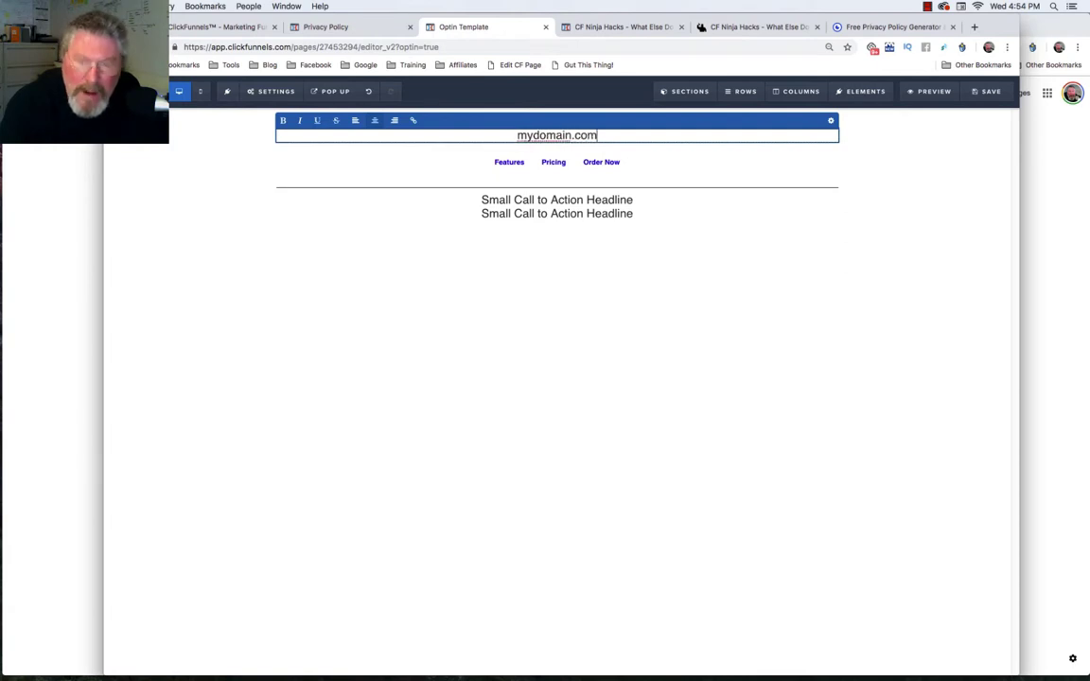
type(" - ")
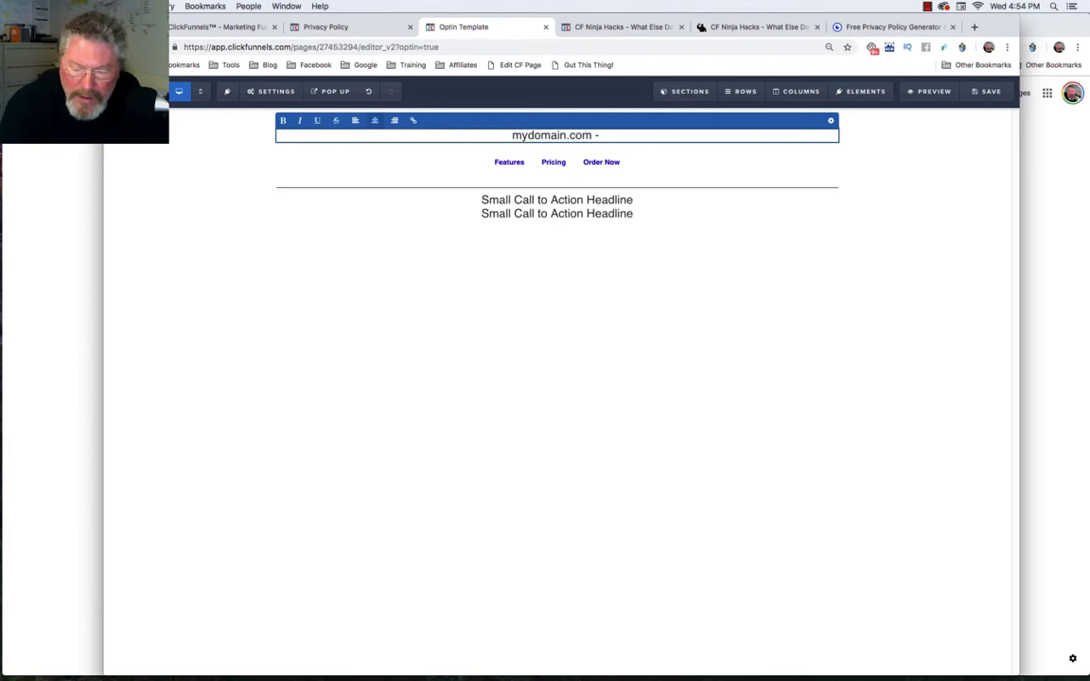
type("A ")
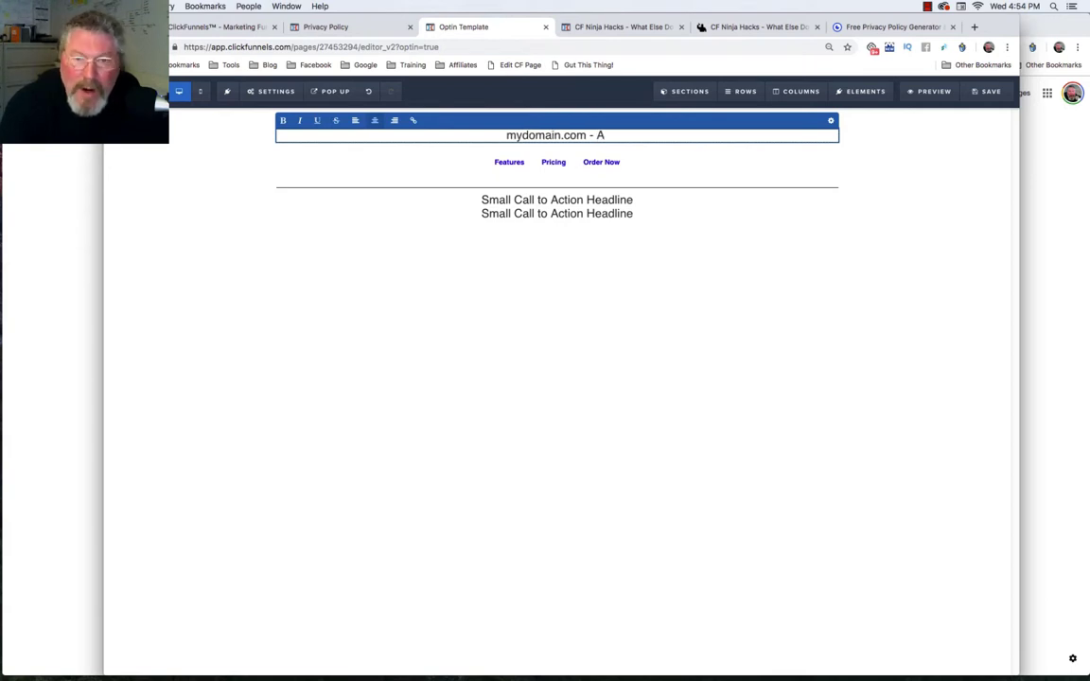
type("M")
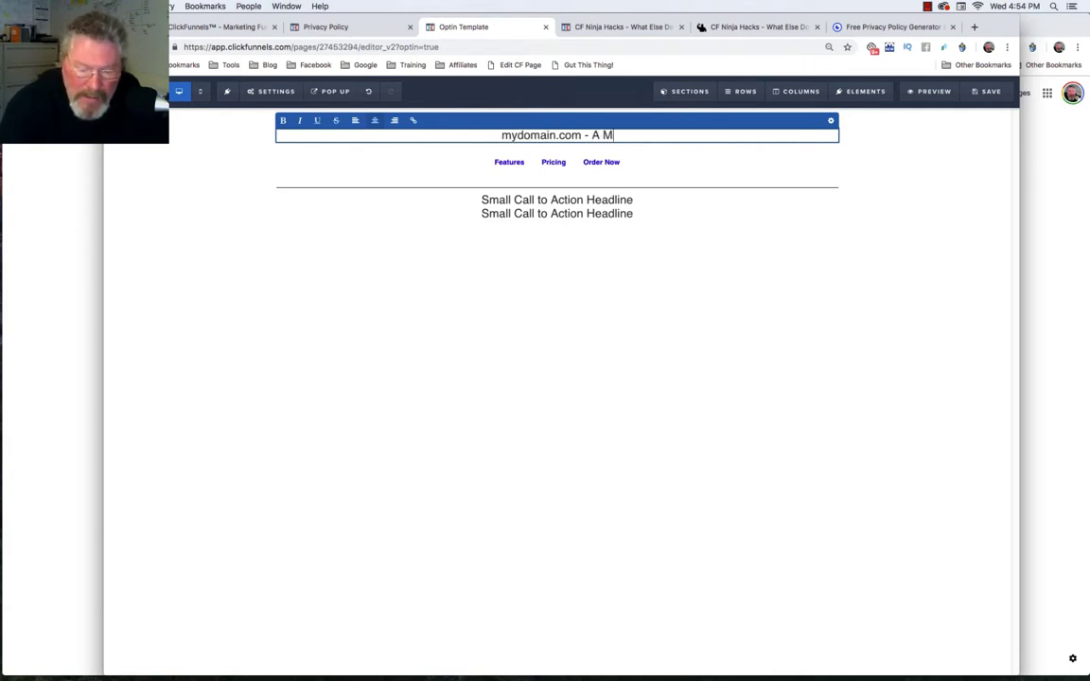
type("ycom")
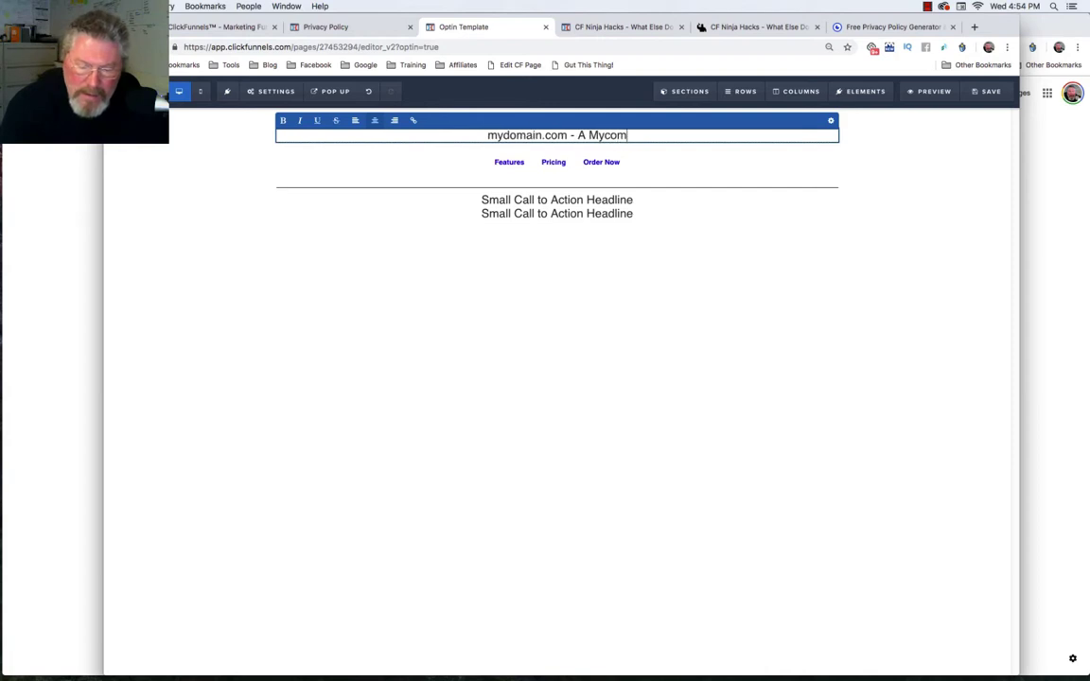
type("pany Site ")
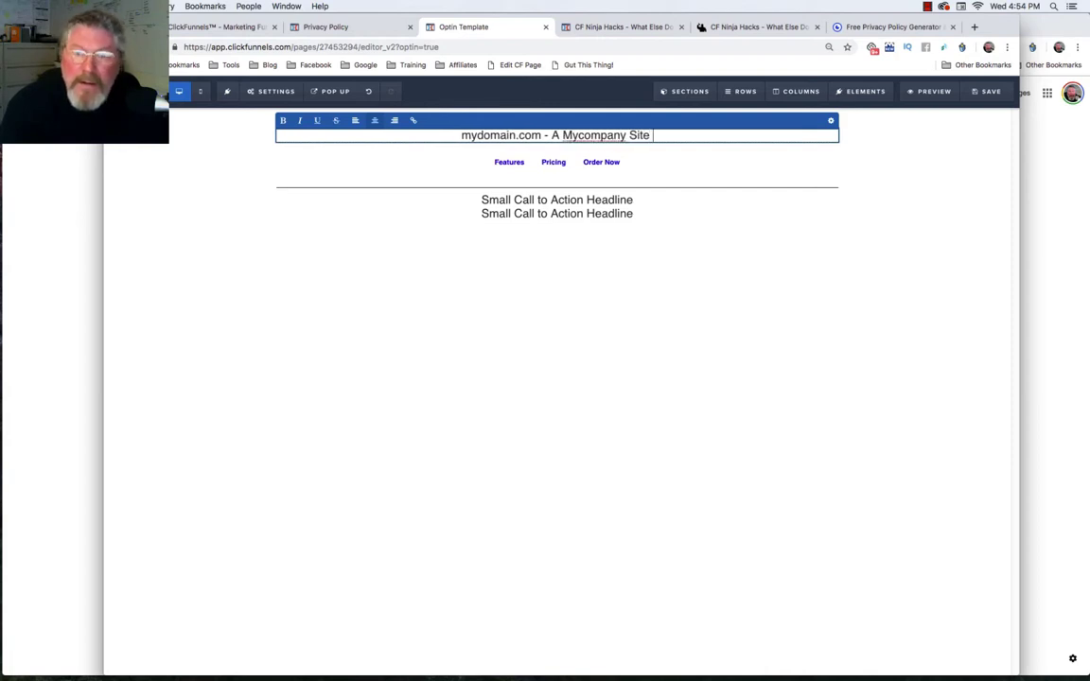
type("- All ")
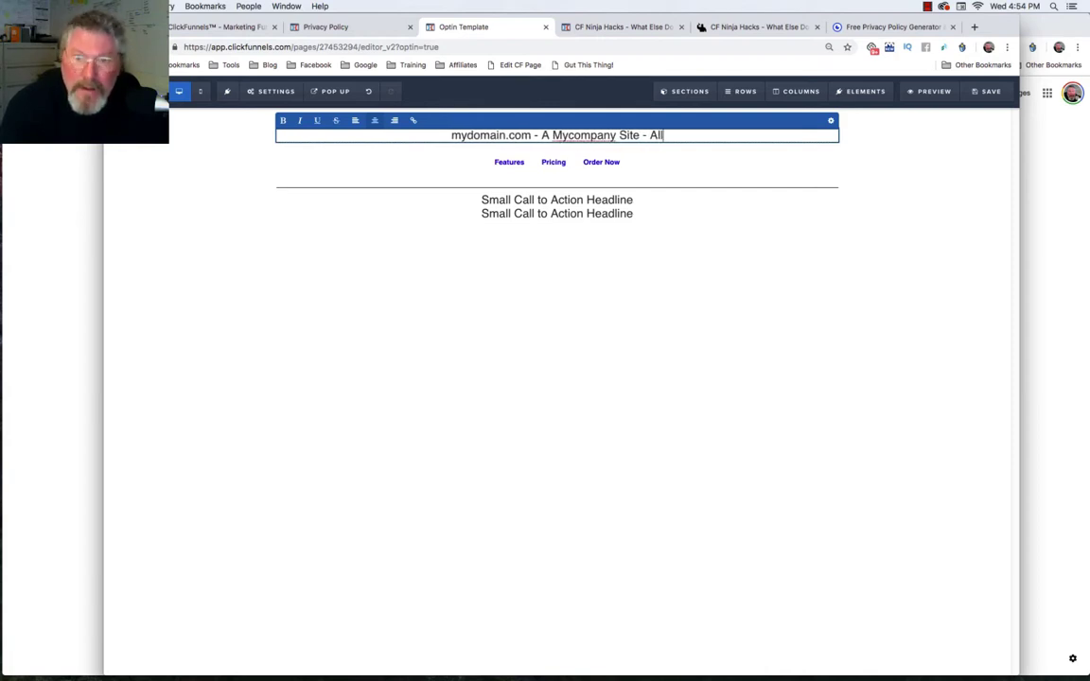
type("Right")
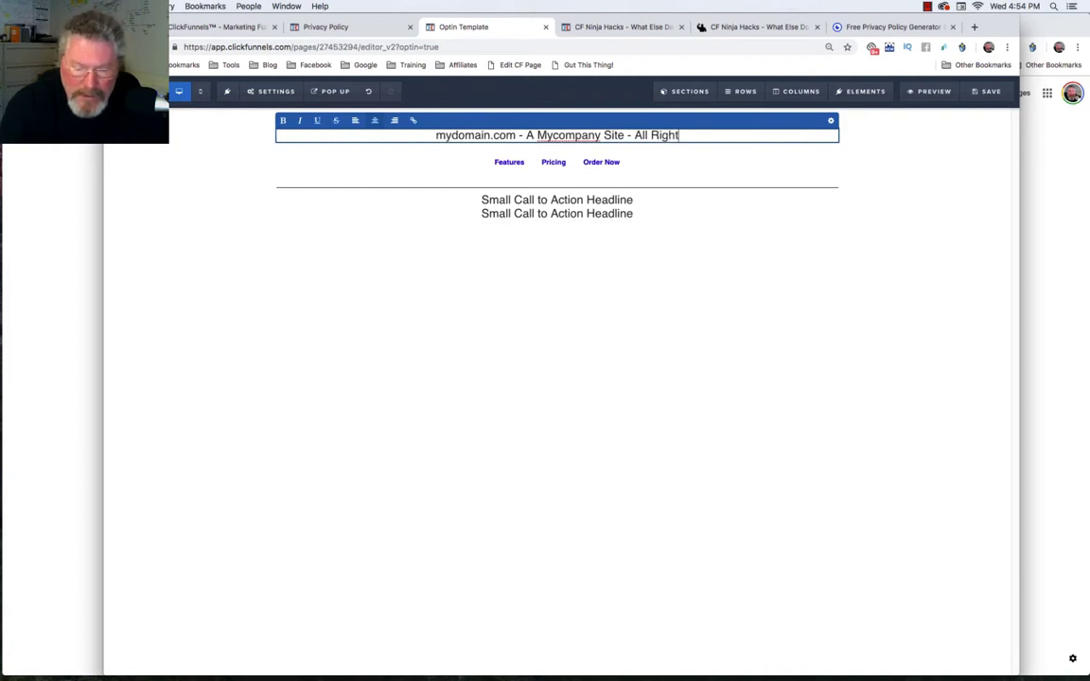
type("s Reserved")
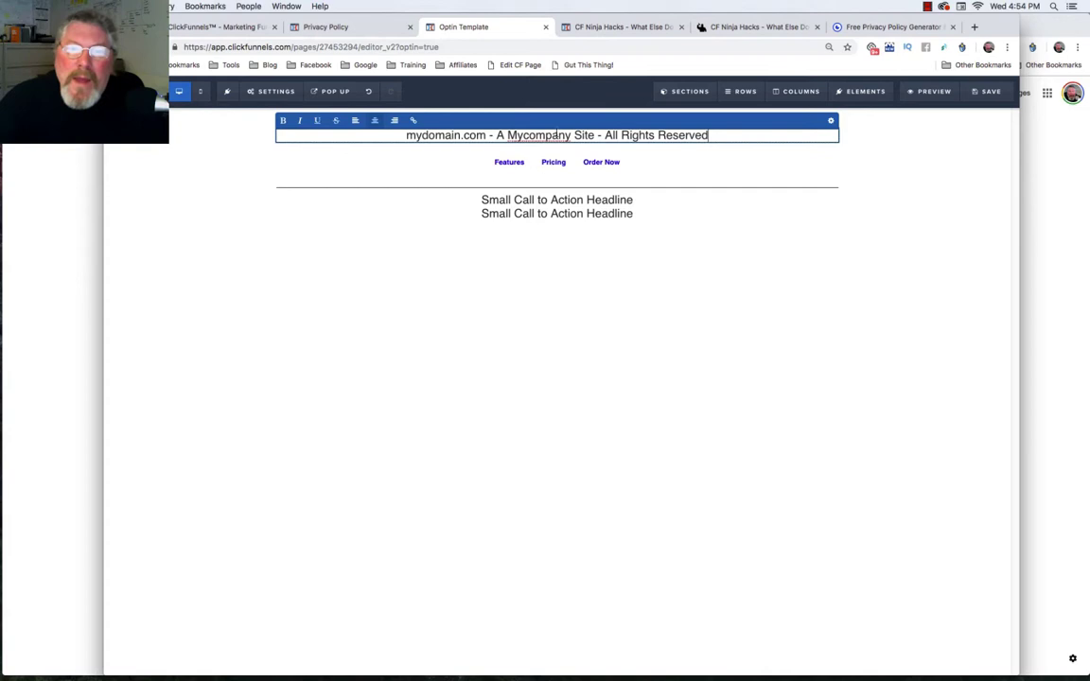
left_click(520, 163)
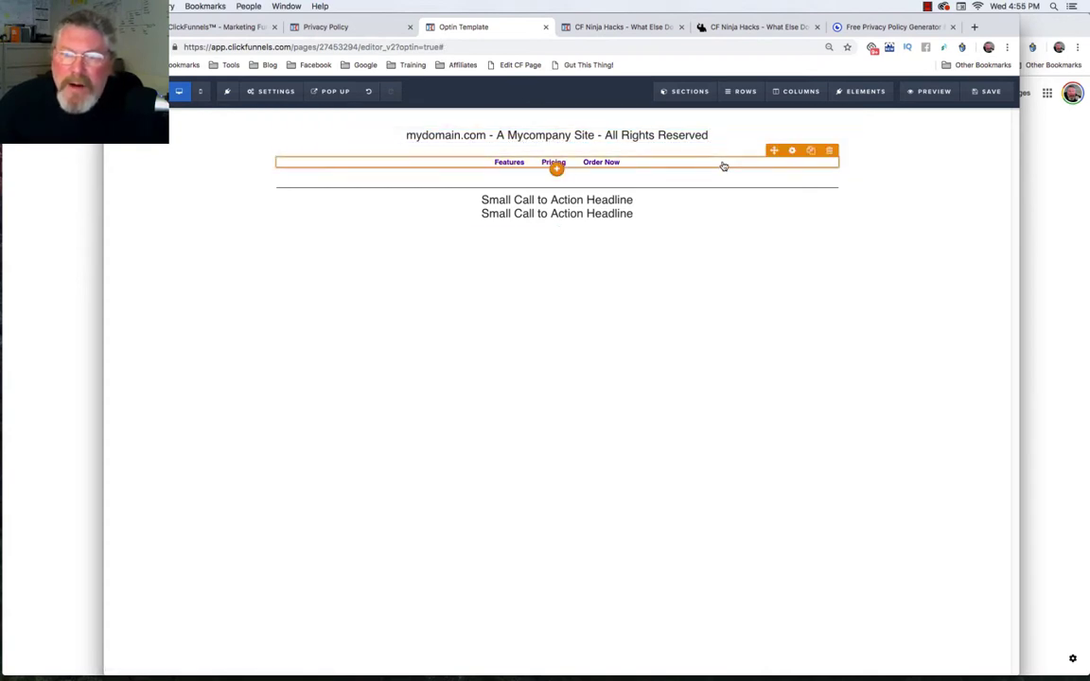
Rename the first two navigation links to 'Terms of Service' and 'Privacy'.
left_click(792, 152)
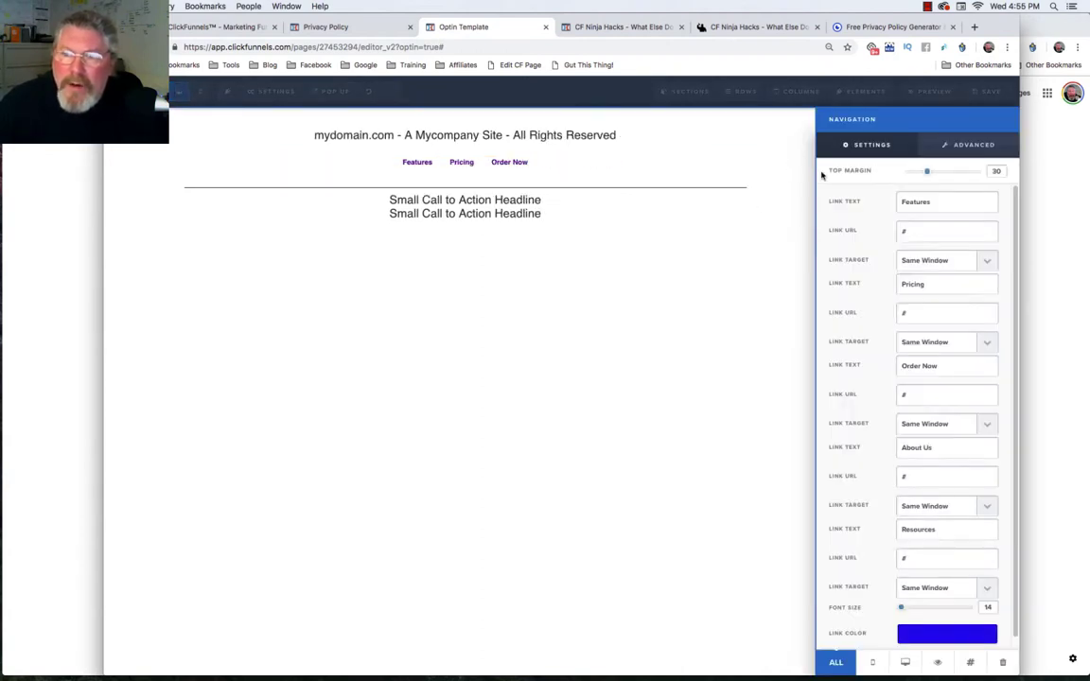
left_click_drag(932, 200, 892, 206)
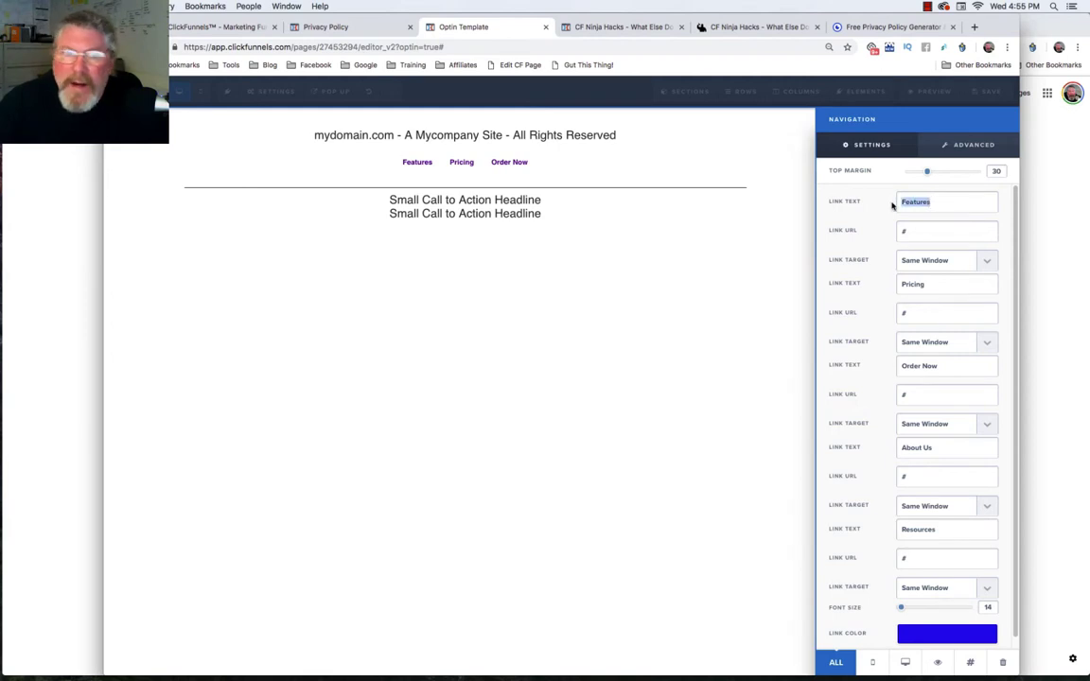
type("Terms")
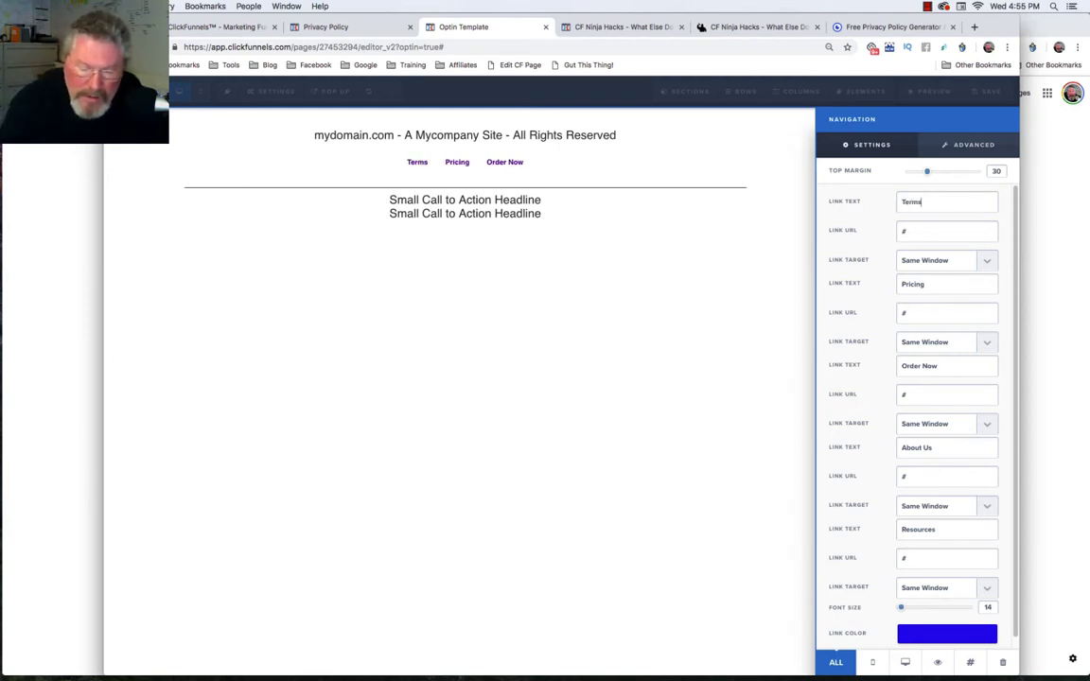
type(" of Serv")
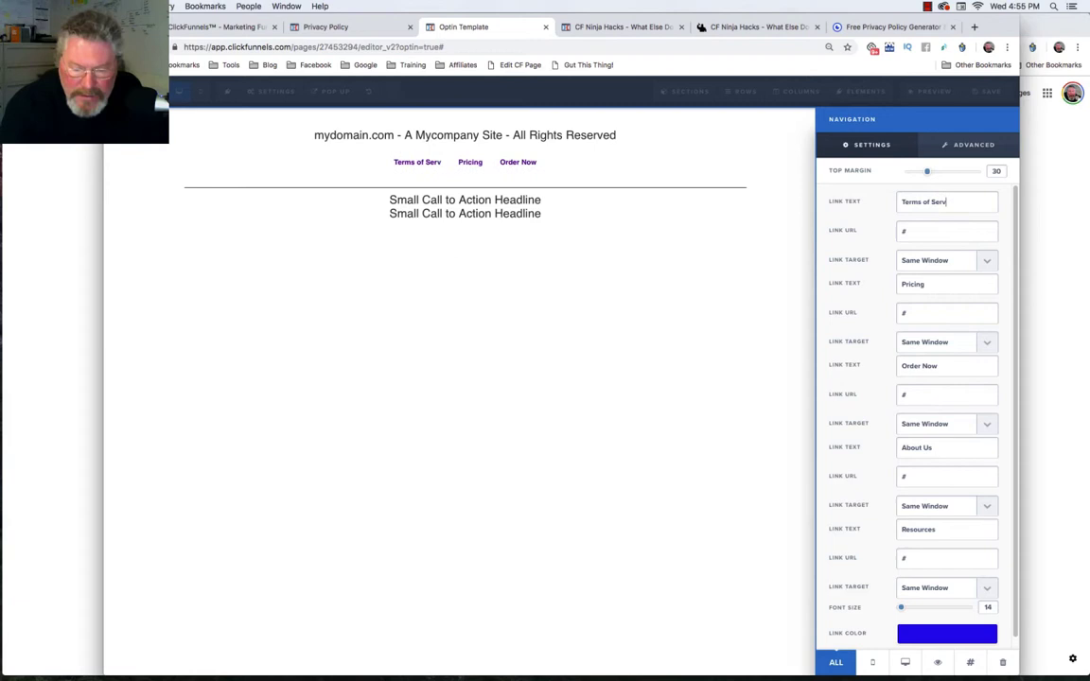
type("ice")
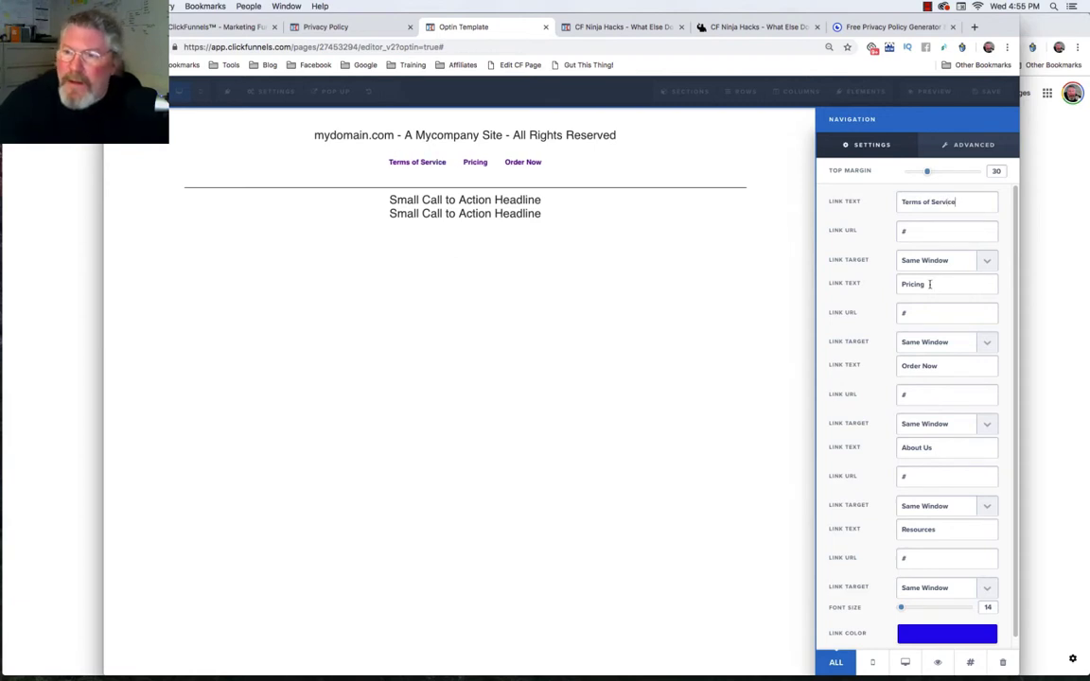
left_click(933, 284)
key("BackSpace")
key("BackSpace")
key("BackSpace")
key("BackSpace")
key("BackSpace")
key("BackSpace")
key("BackSpace")
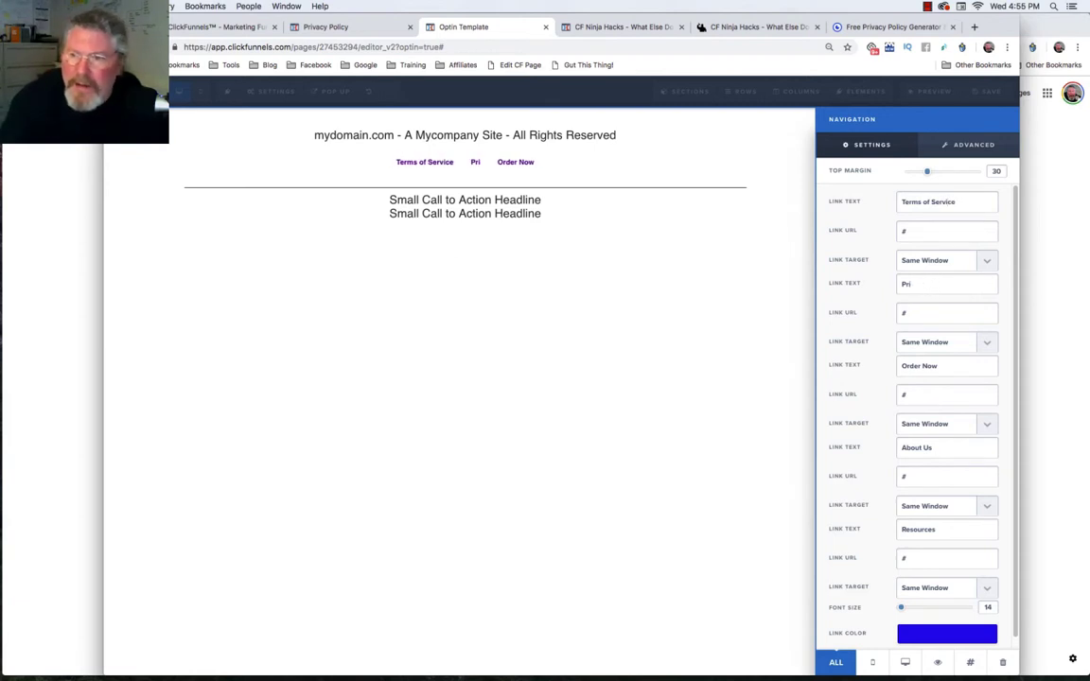
type("Privacy")
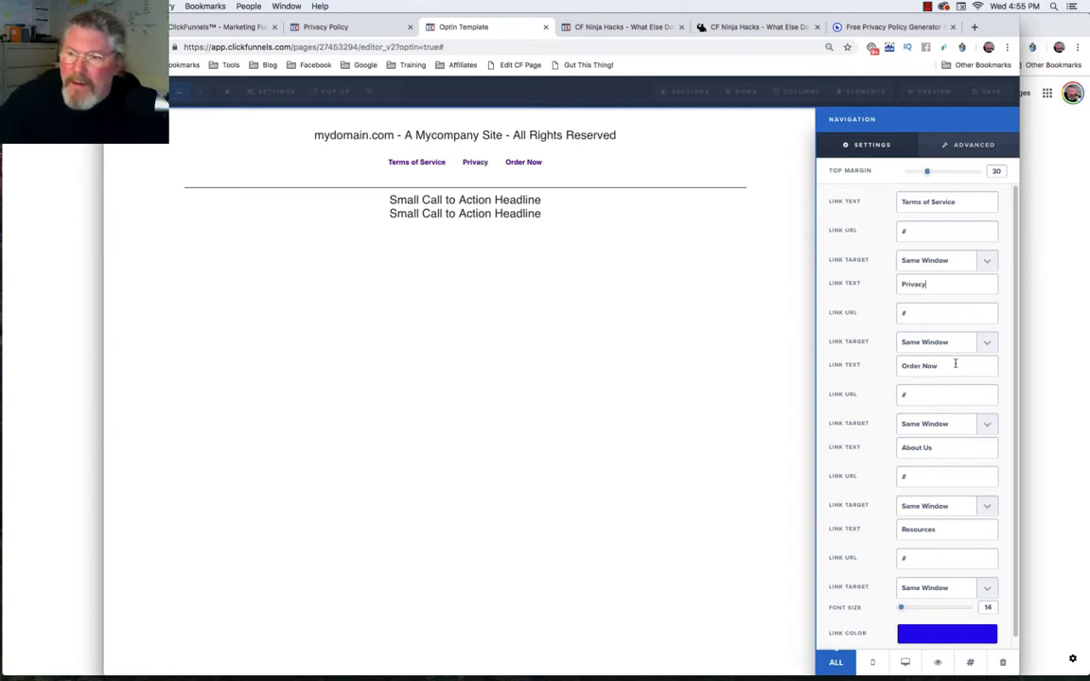
Rename the remaining links to 'Disclaimer' and 'Support', fixing the Dsiclaimer typo.
key("BackSpace")
key("BackSpace")
key("BackSpace")
key("BackSpace")
key("BackSpace")
key("BackSpace")
key("BackSpace")
key("BackSpace")
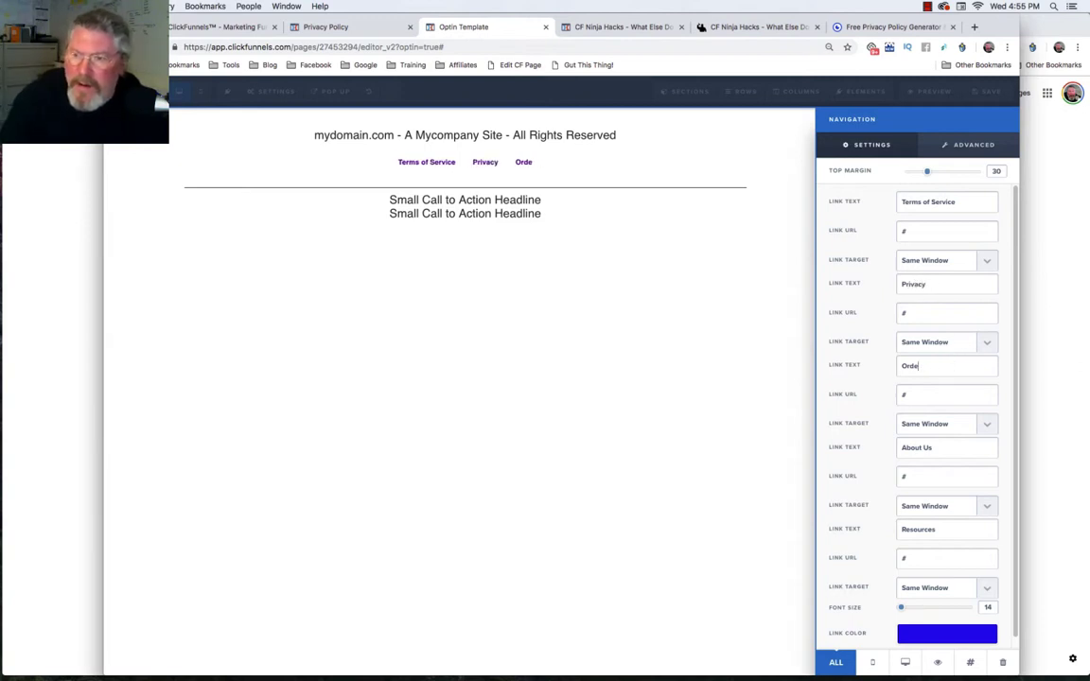
key("BackSpace")
type("S")
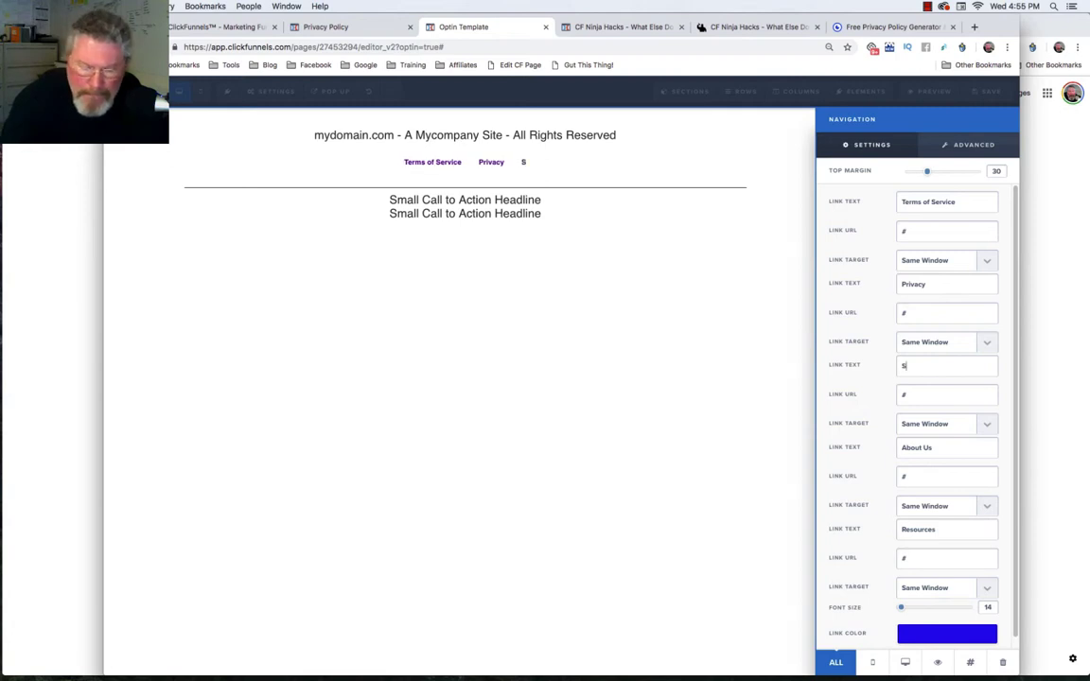
key("BackSpace")
type("Dsi")
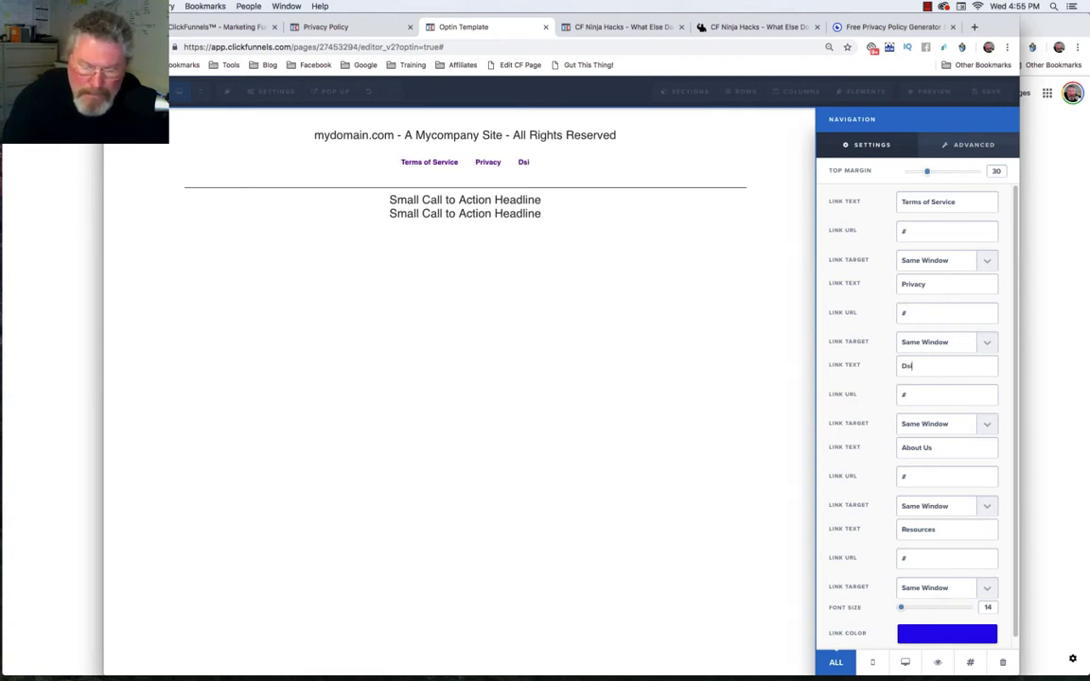
type("claimer")
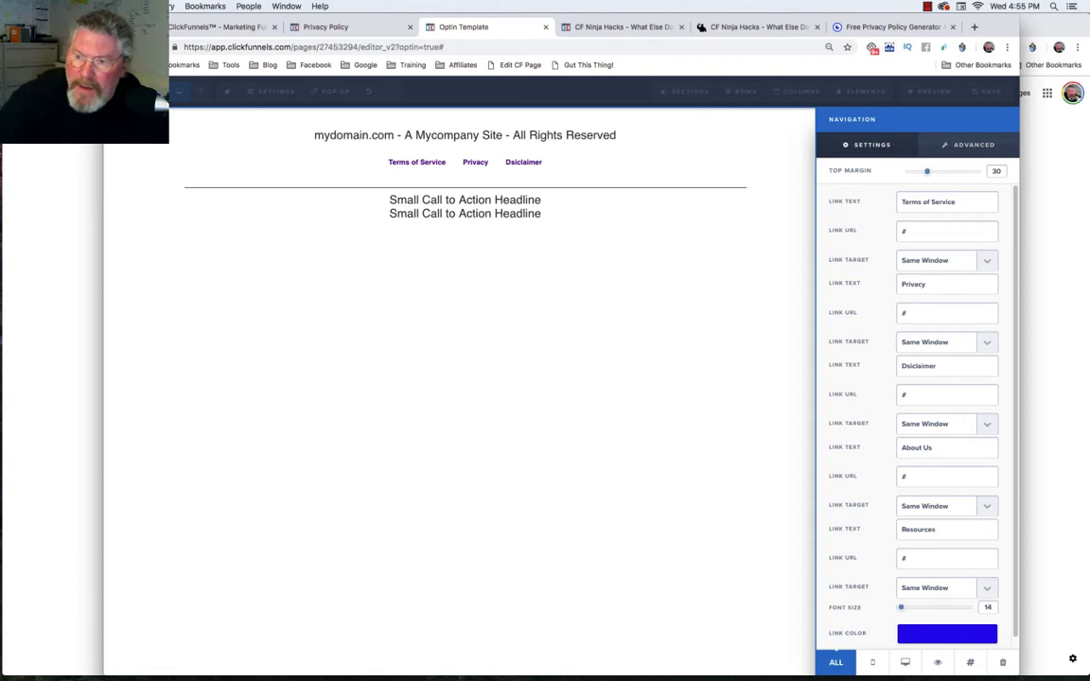
triple_click(883, 451)
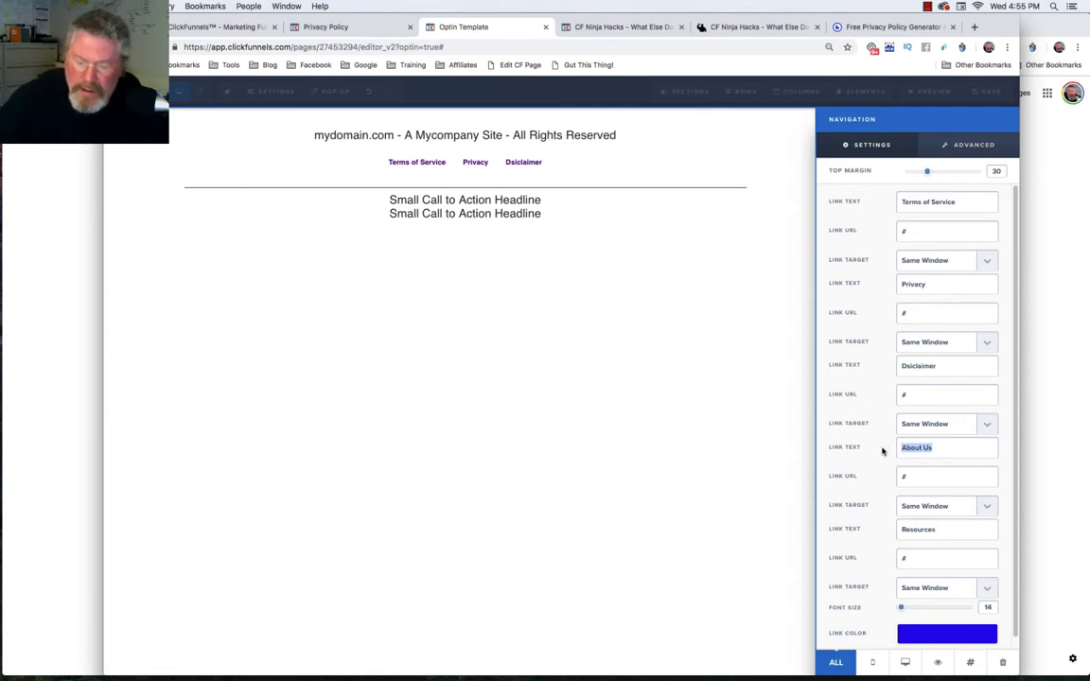
type("Support")
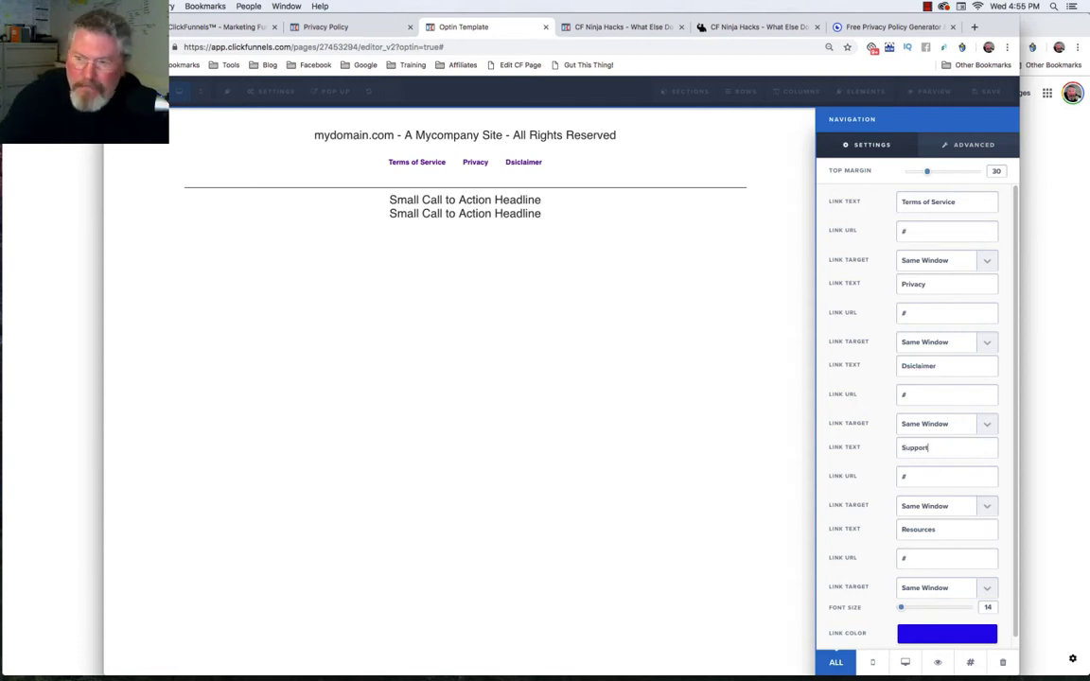
left_click(904, 367)
key("Delete")
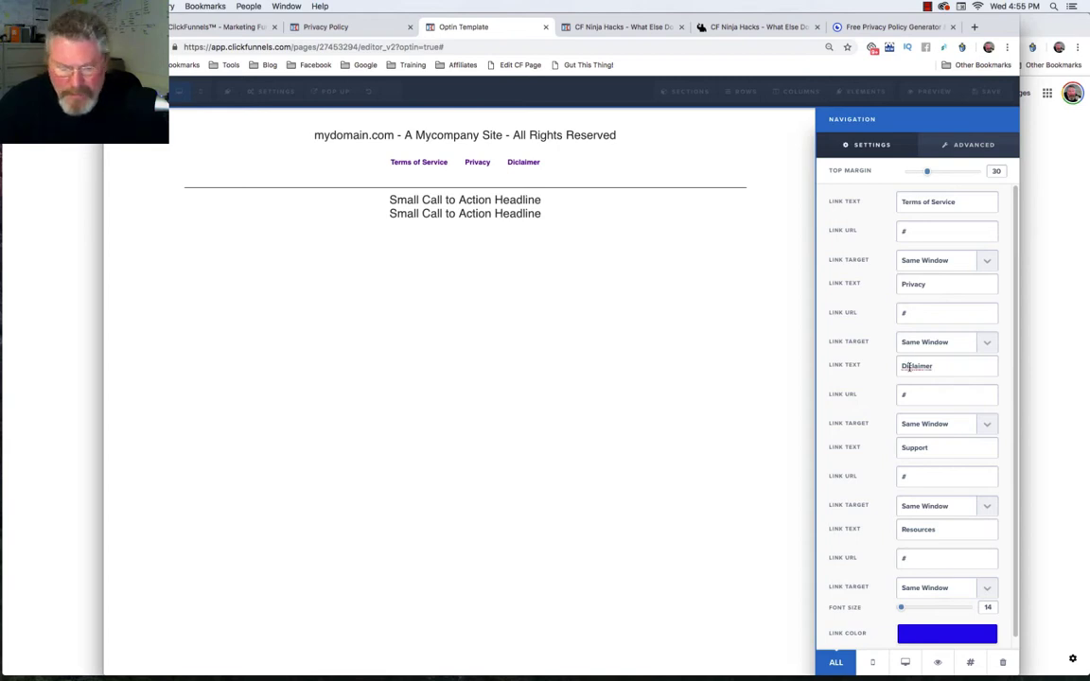
Set the navigation's # of Links to 4 Links so Support appears.
type("s")
left_click(987, 146)
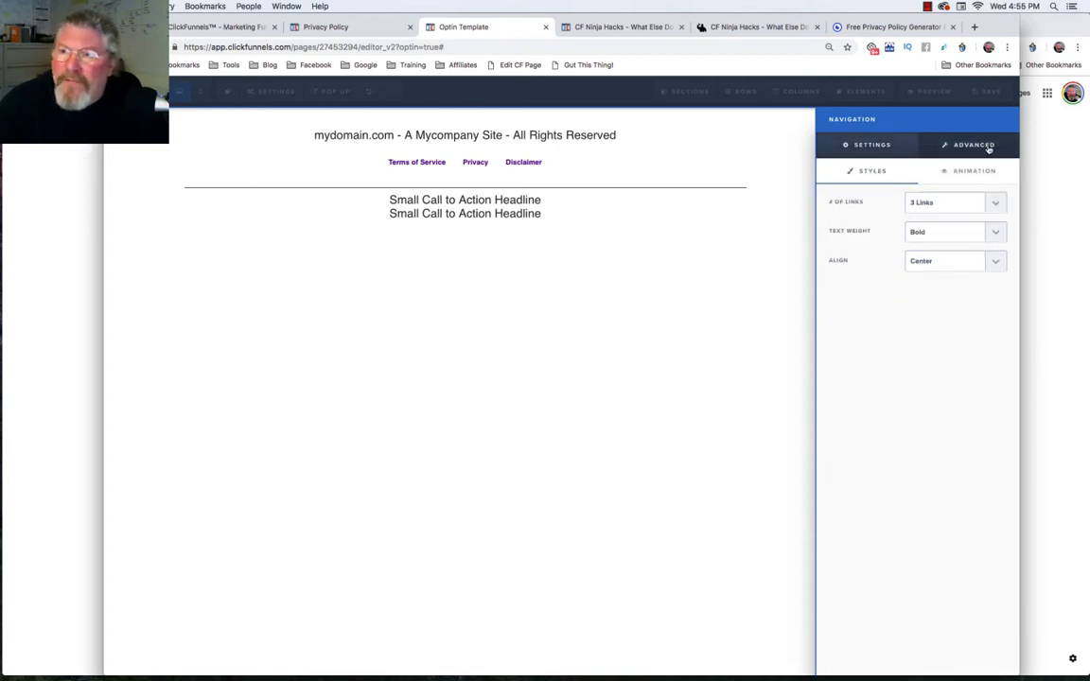
left_click(944, 202)
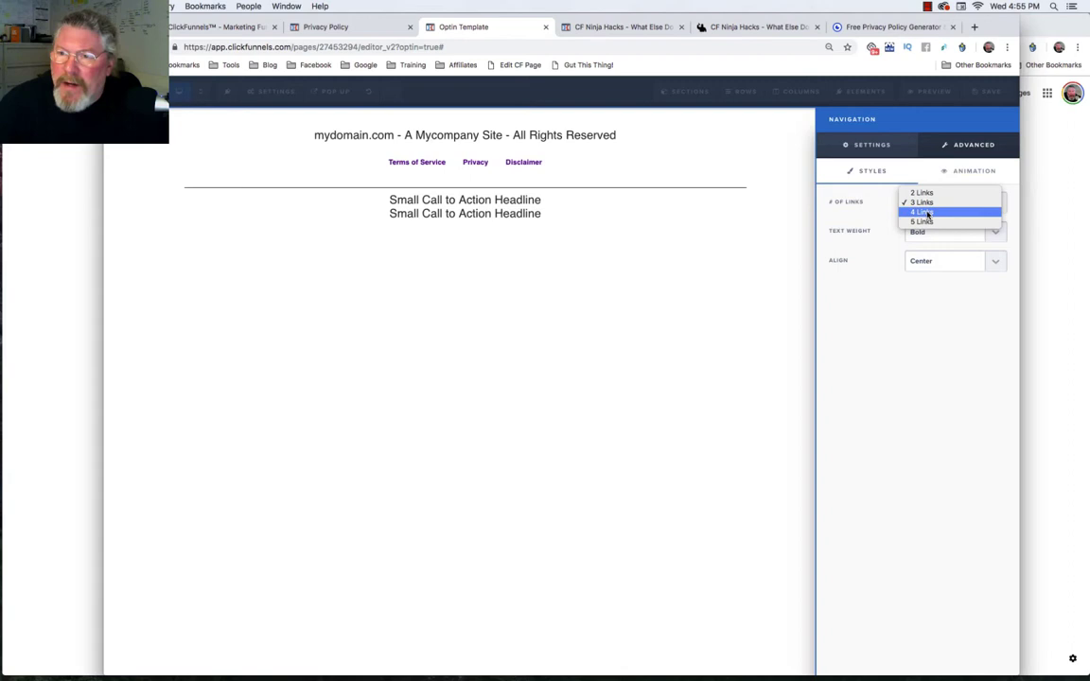
left_click(927, 213)
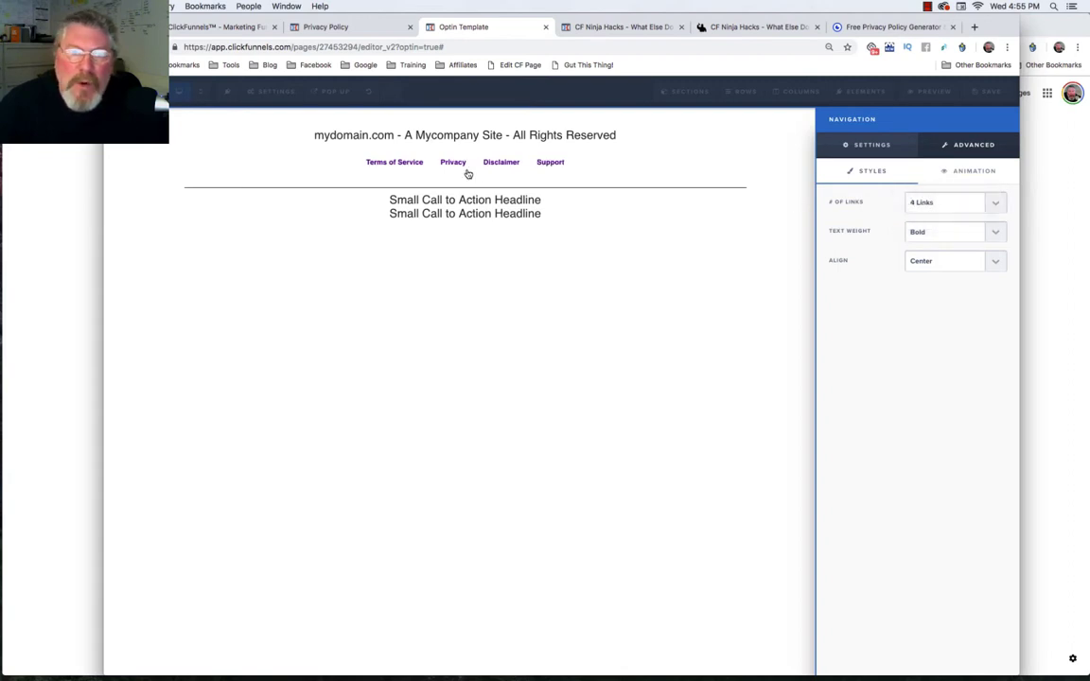
Change the navigation Link Color to dark grey (#2d2d2d).
left_click(861, 148)
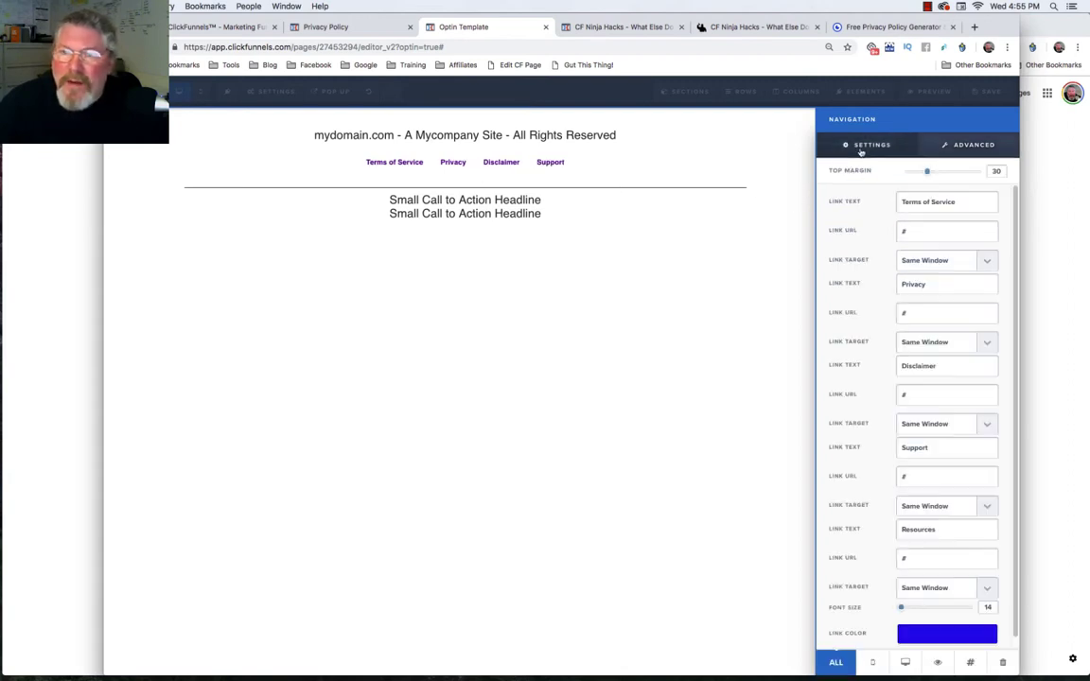
scroll(855, 616, "down", 1)
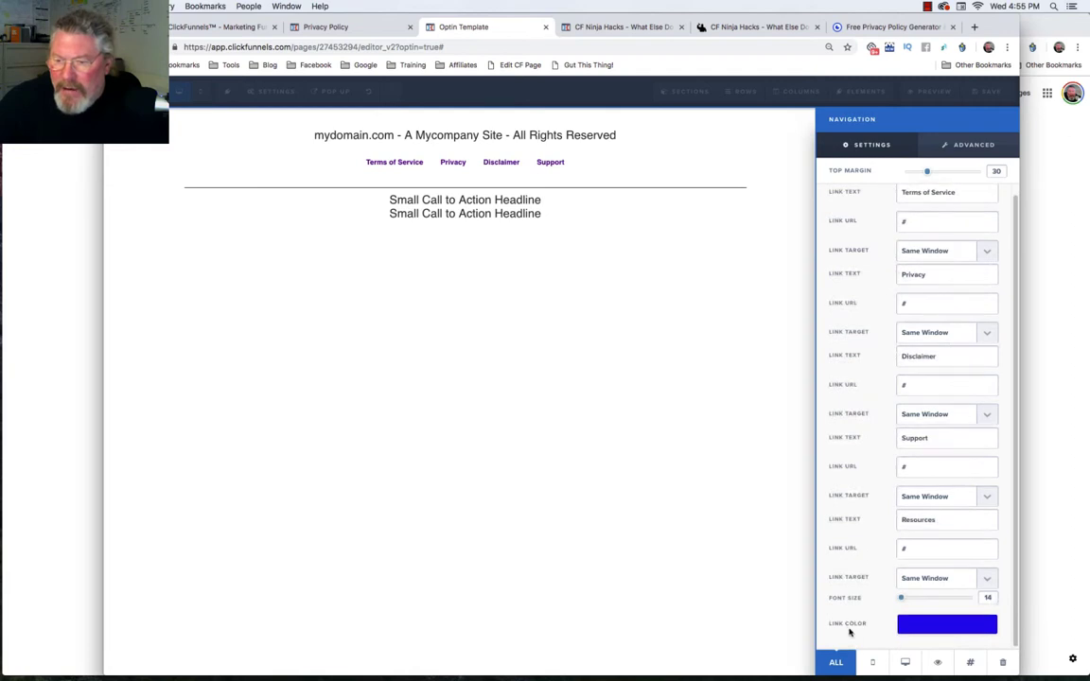
left_click(919, 626)
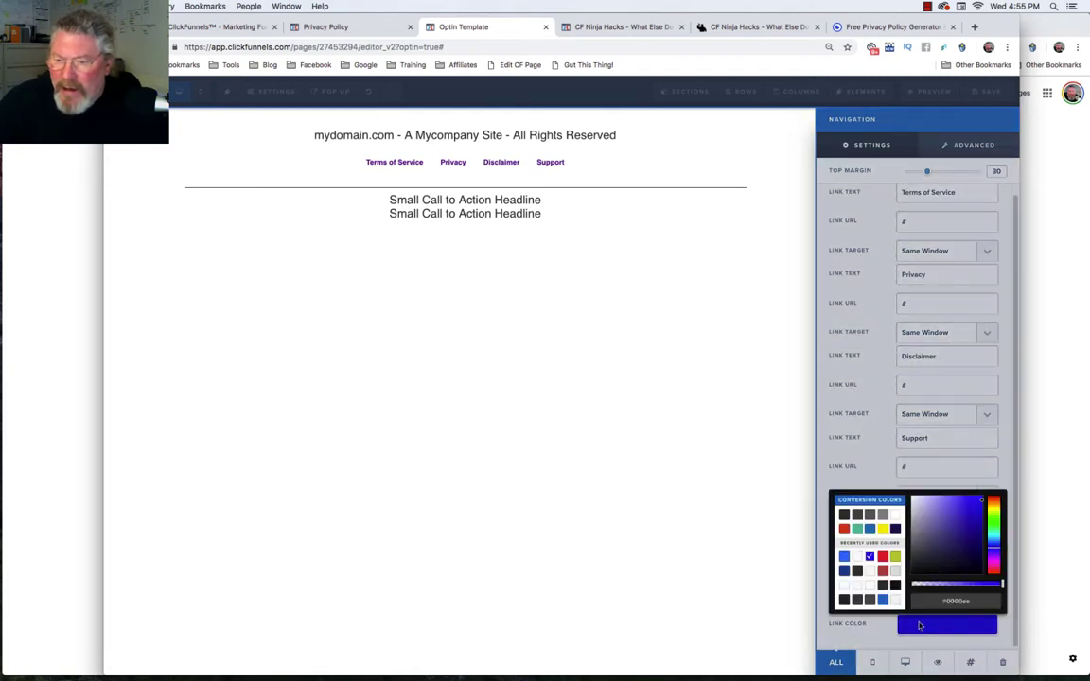
left_click(844, 516)
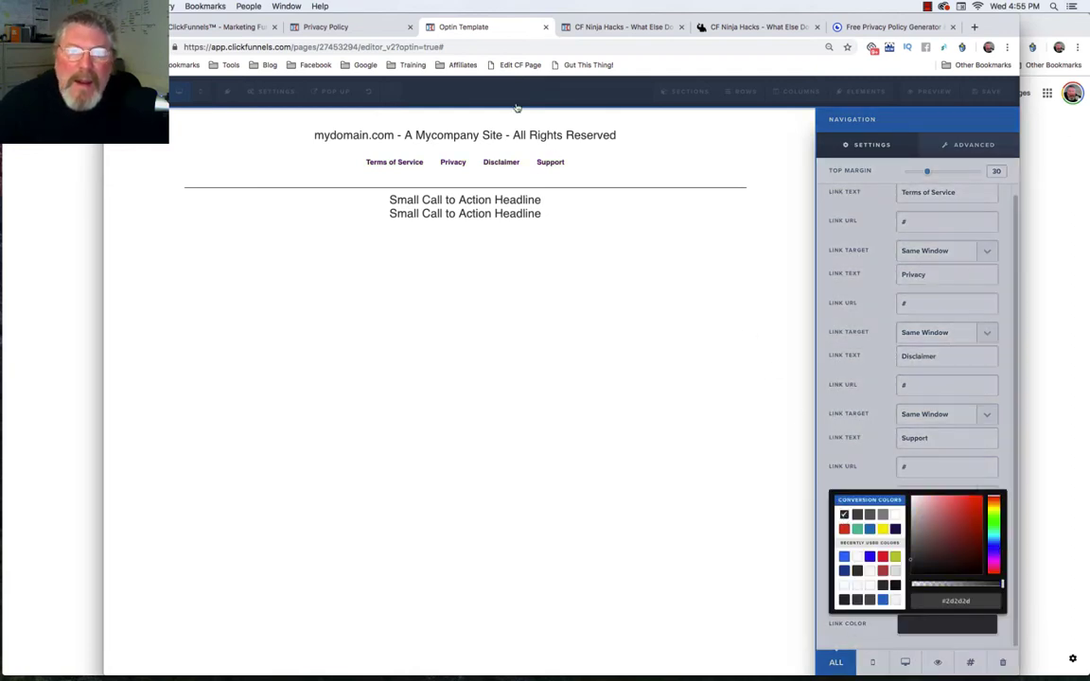
left_click(575, 227)
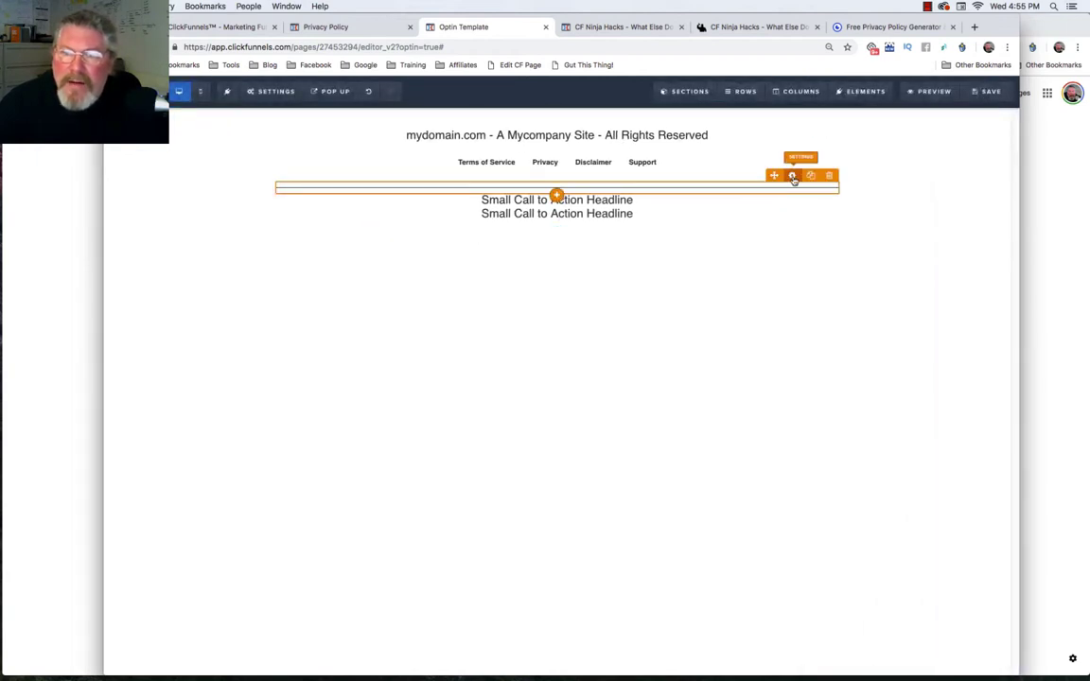
Make the divider 25 Percent wide and centre-aligned.
left_click(793, 178)
left_click(929, 202)
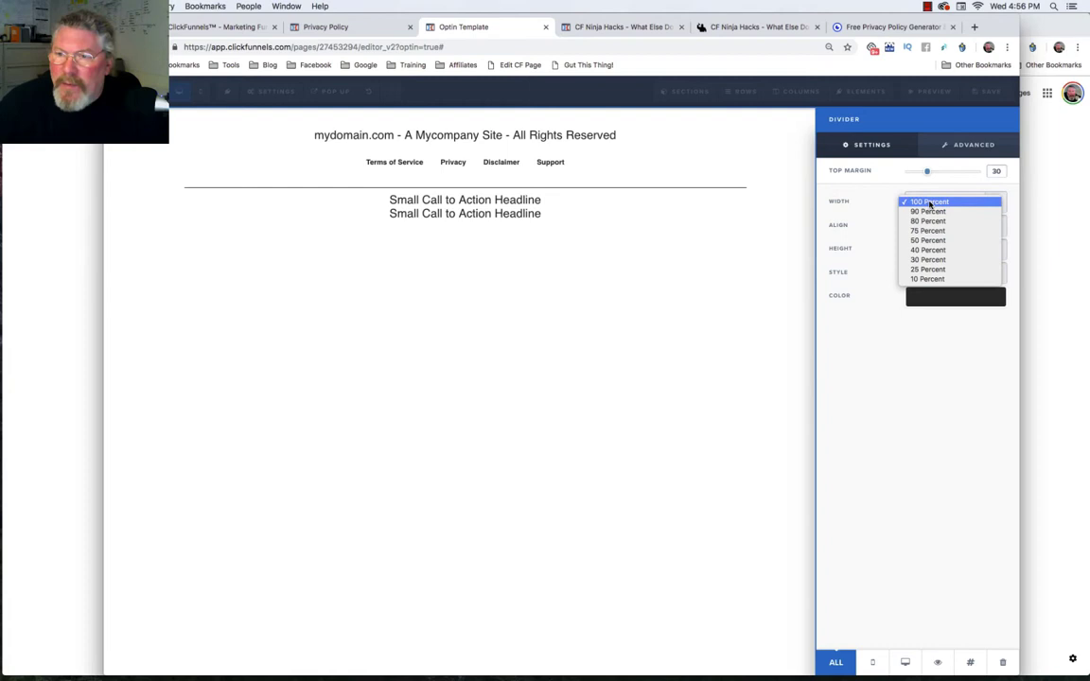
left_click(928, 240)
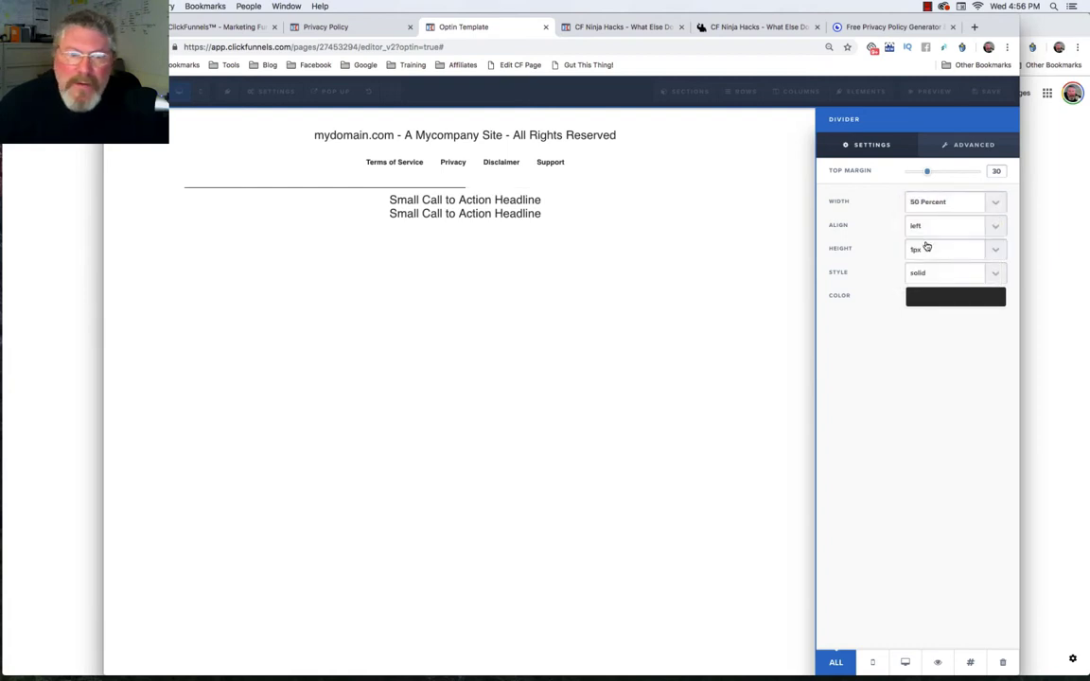
left_click(929, 225)
left_click(927, 235)
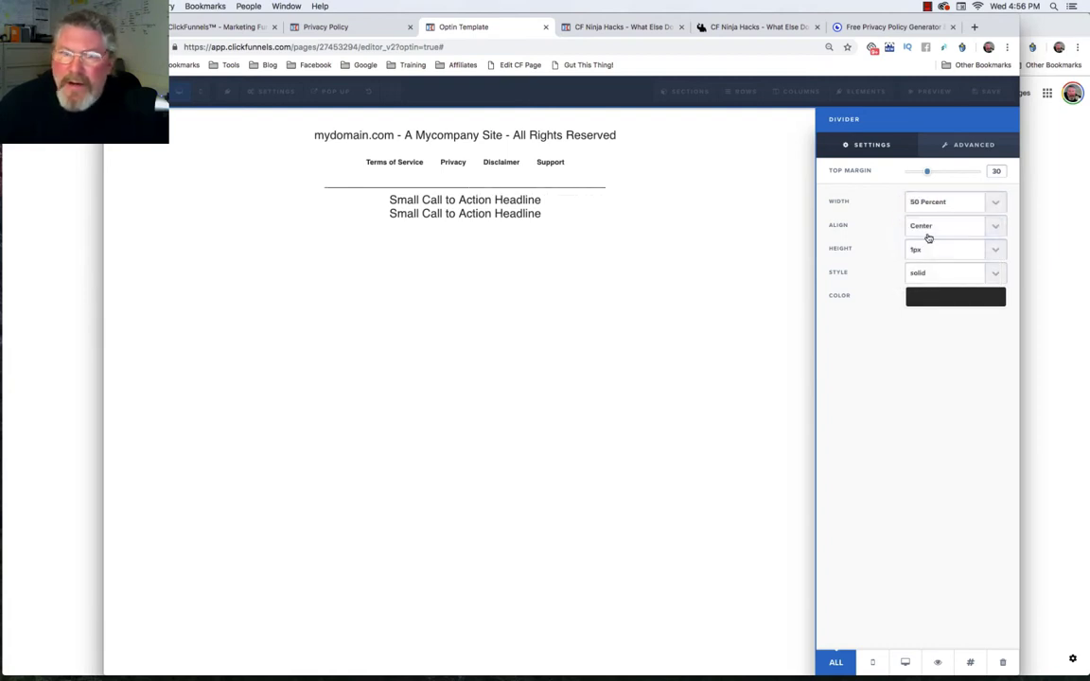
left_click(927, 228)
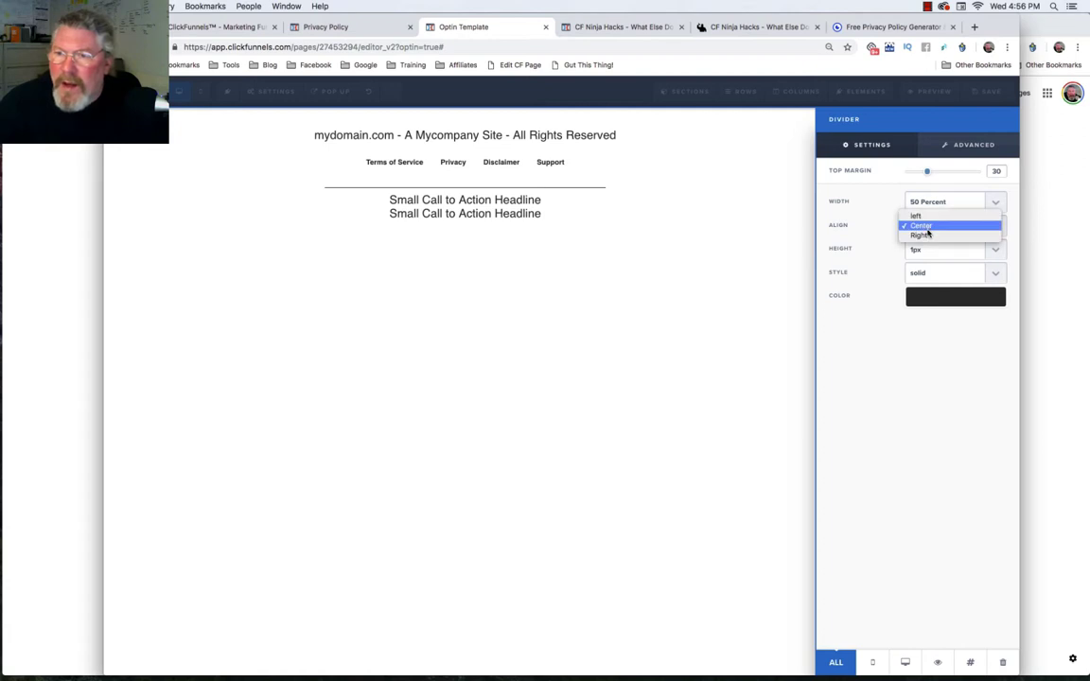
left_click(927, 227)
left_click(937, 201)
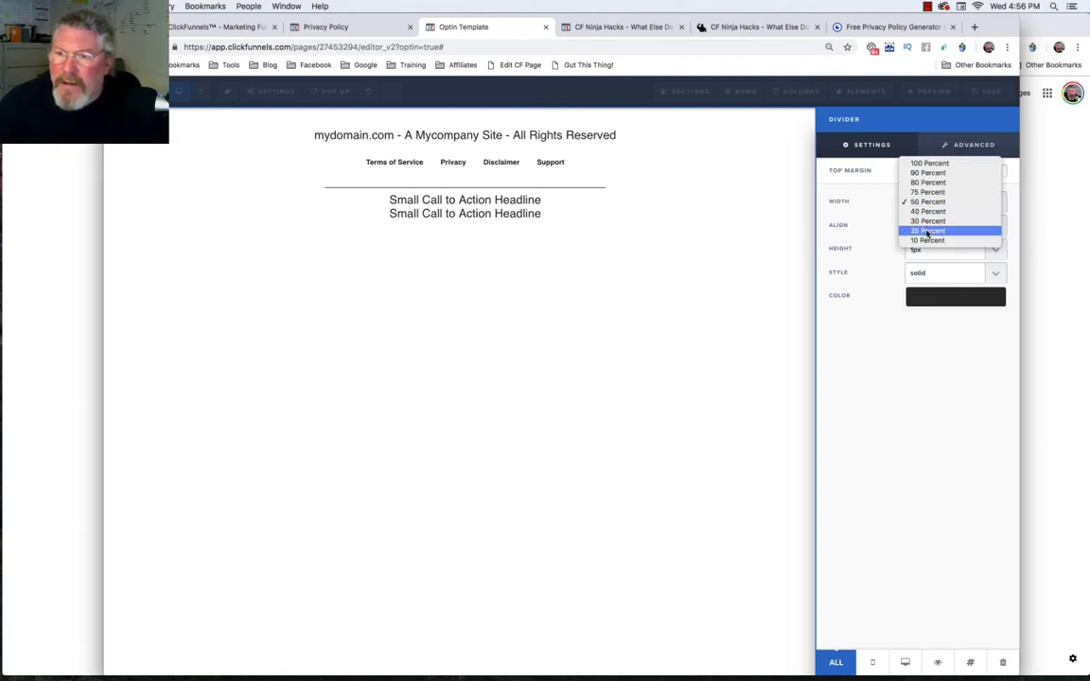
left_click(926, 231)
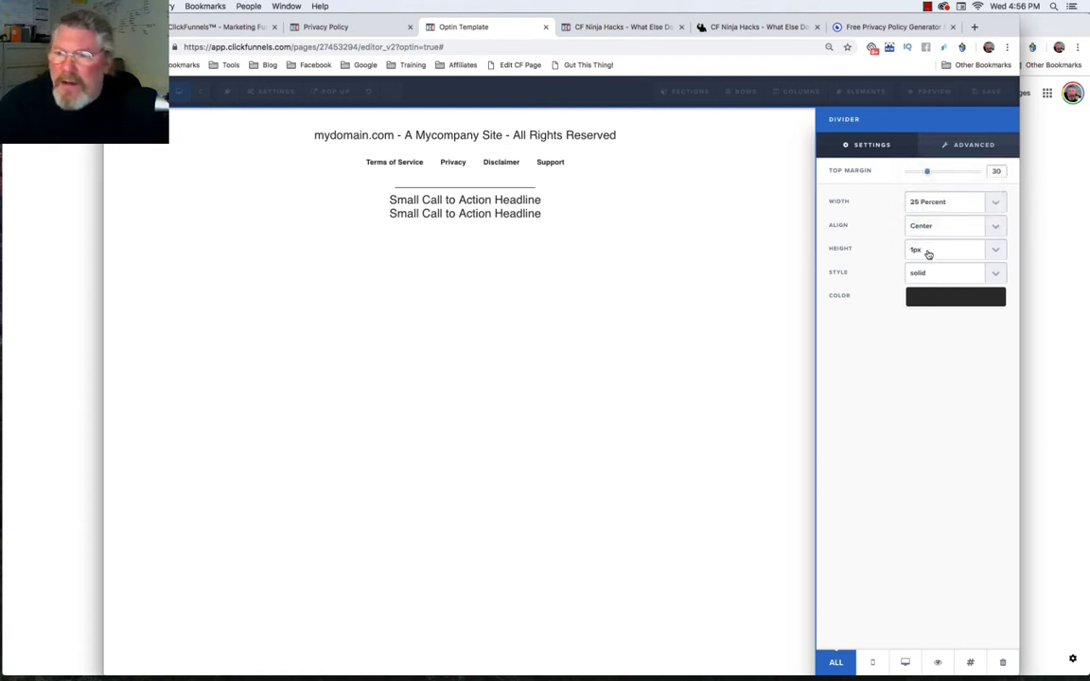
Set the divider style to dotted and lower its colour opacity to about 0.5.
left_click(928, 274)
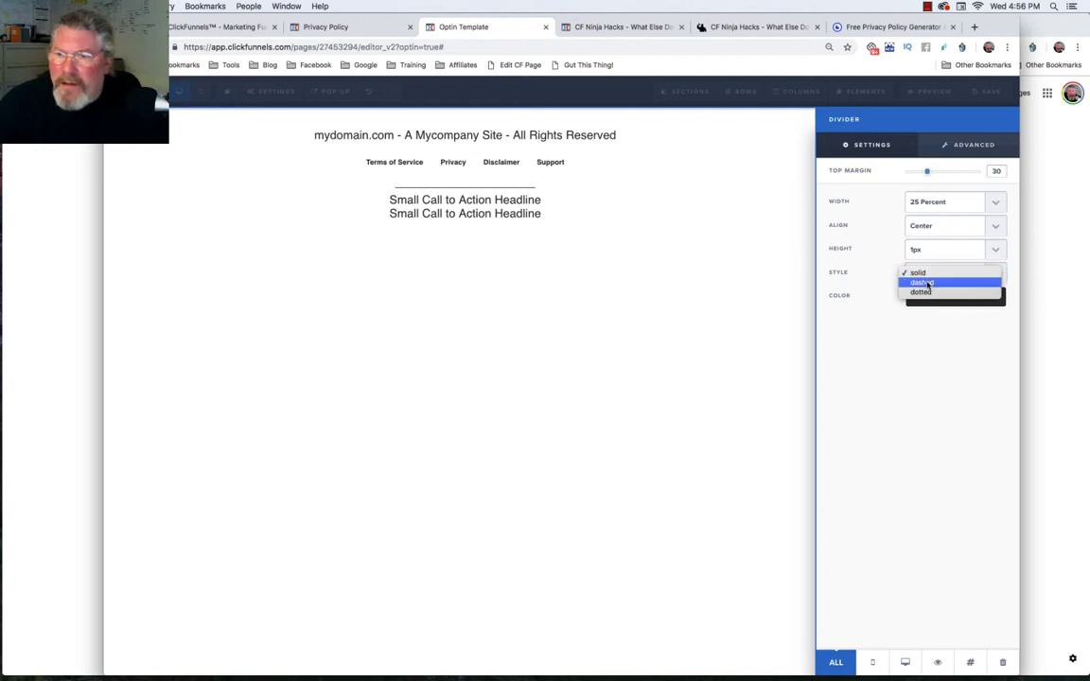
left_click(928, 292)
left_click(929, 300)
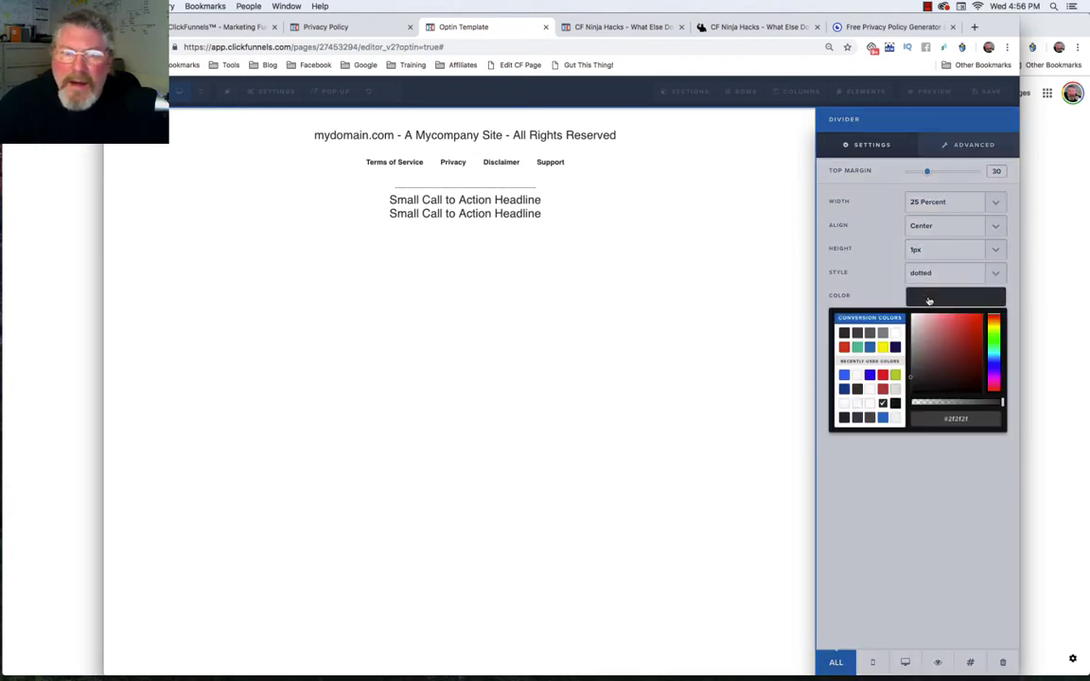
left_click_drag(1004, 405, 955, 407)
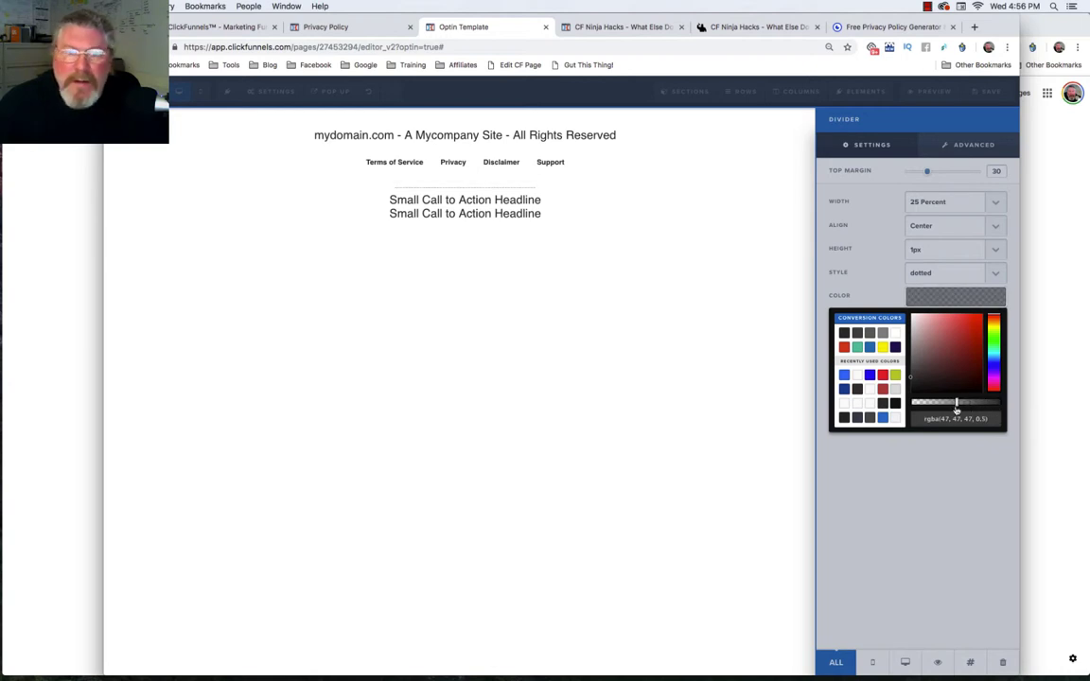
left_click(499, 210)
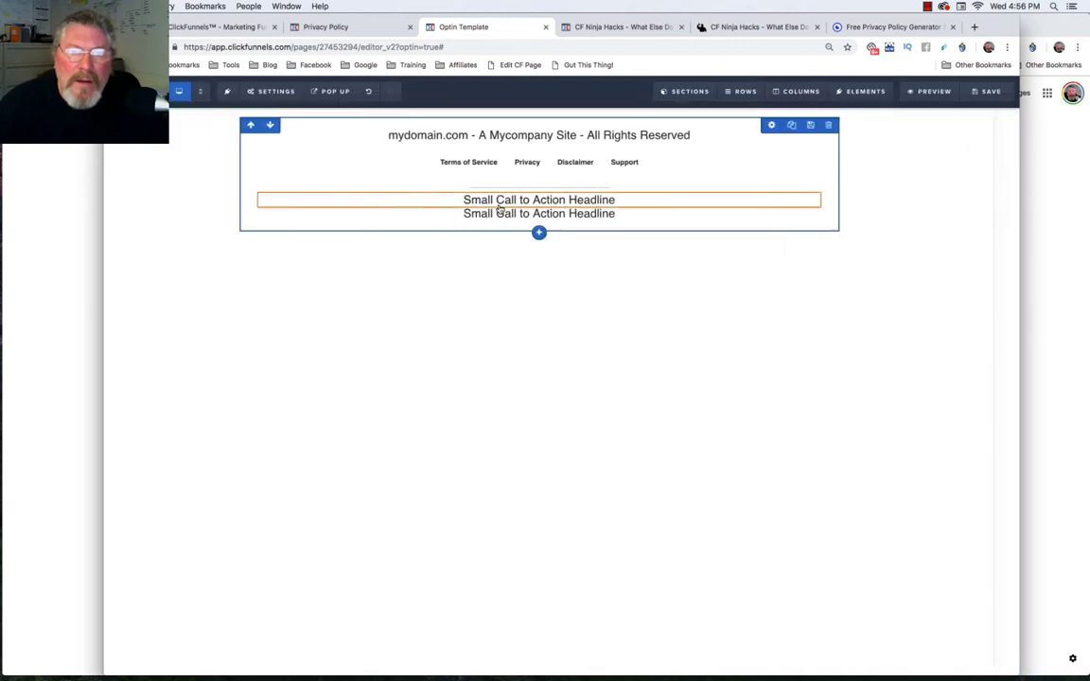
left_click(614, 28)
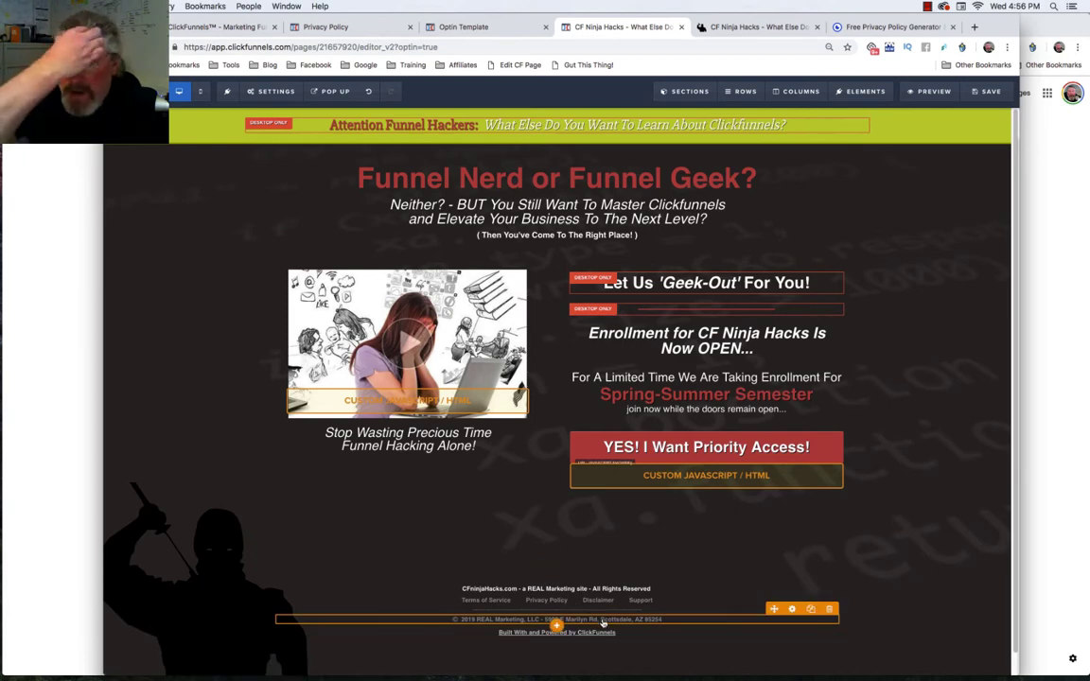
left_click(478, 27)
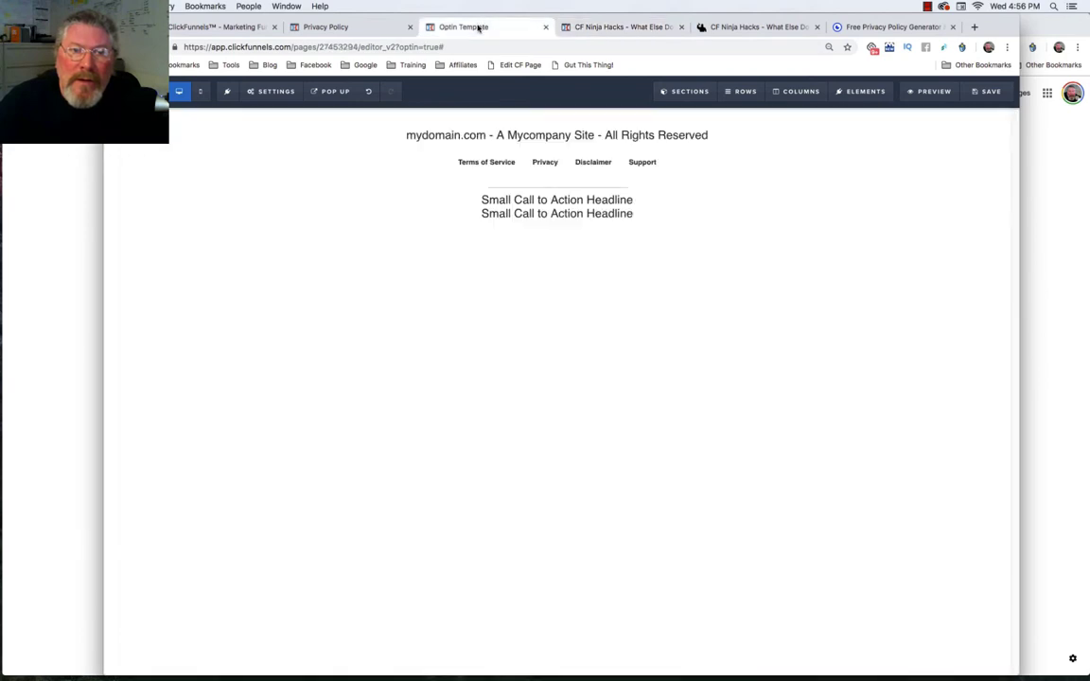
Add the © icon, found by searching 'copy' in Icon Picker, to the first call-to-action headline.
left_click(555, 204)
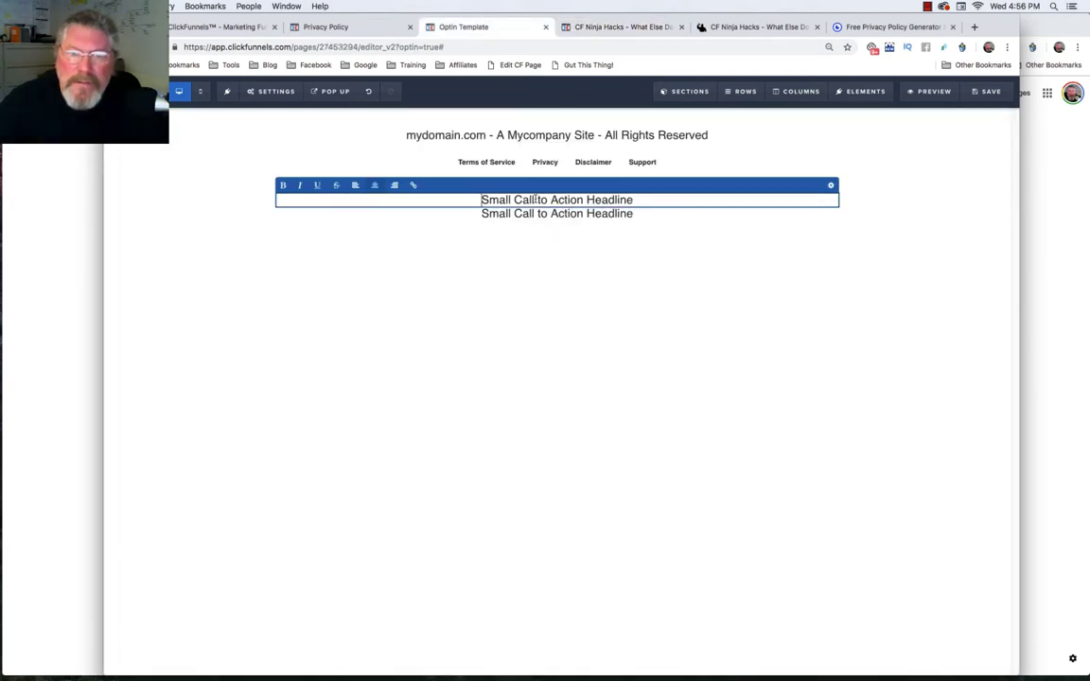
left_click(829, 188)
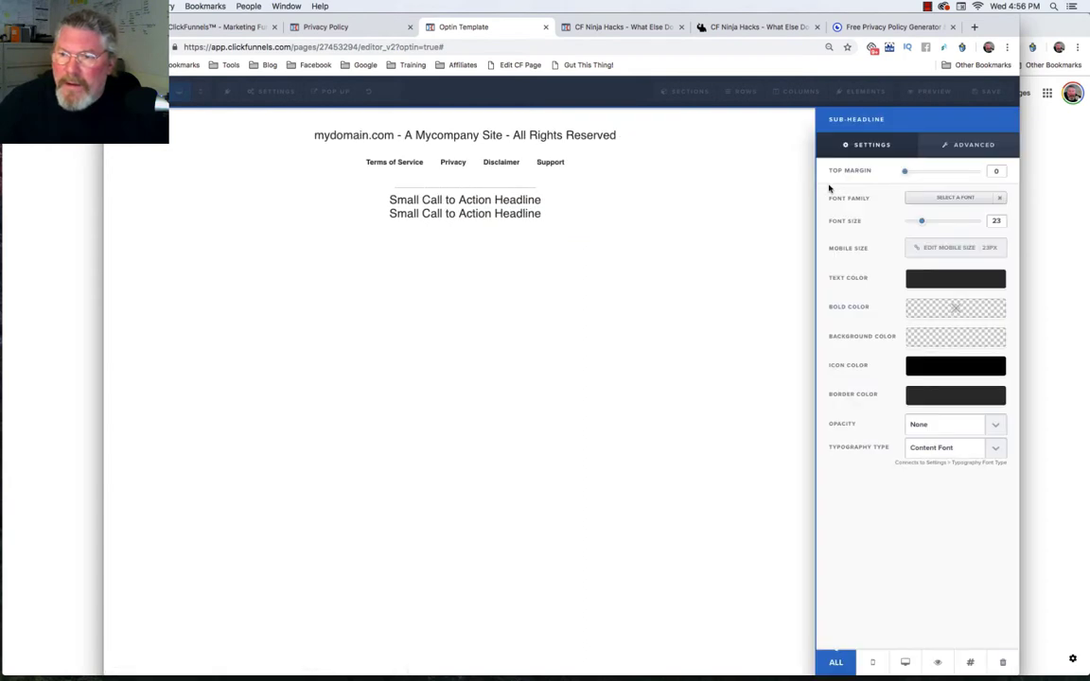
left_click(970, 147)
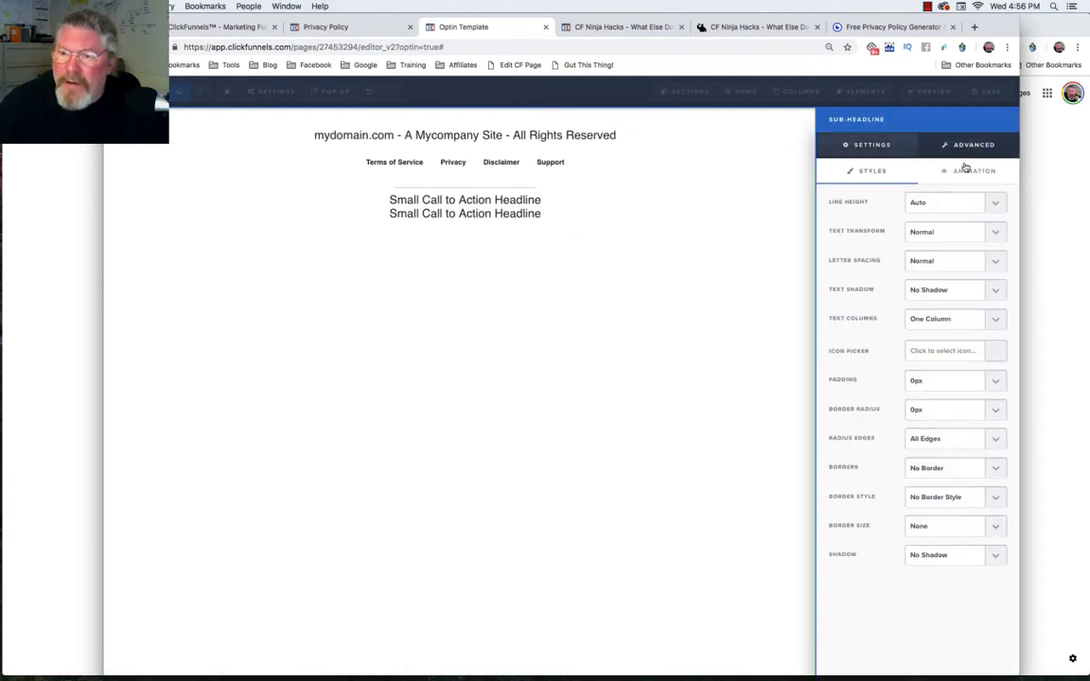
left_click(995, 352)
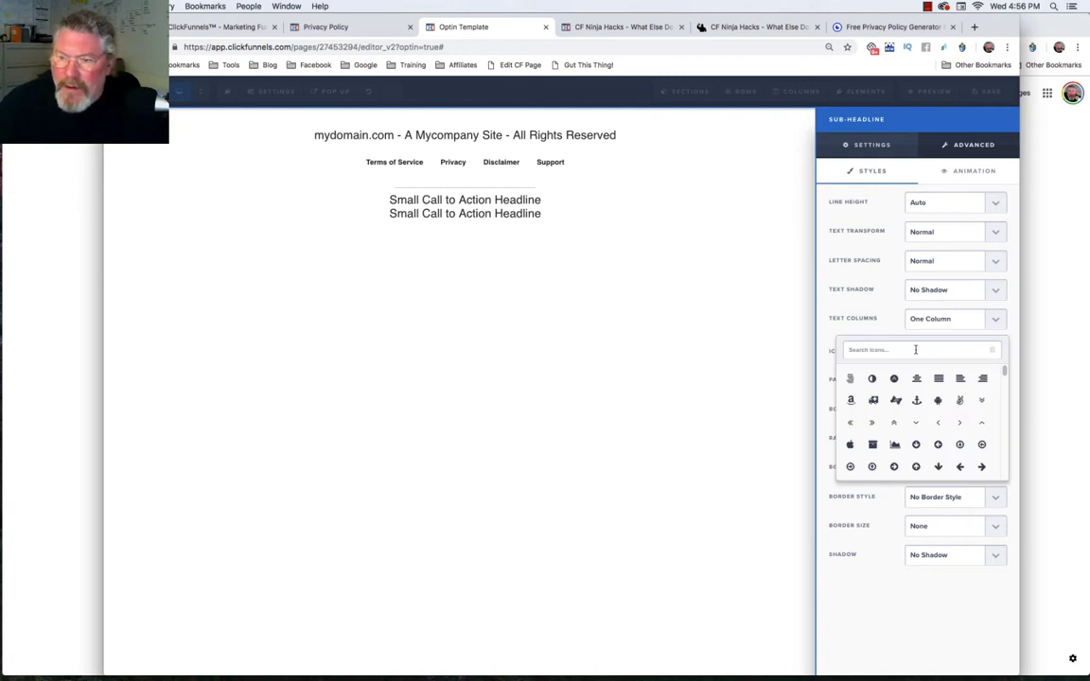
type("copy")
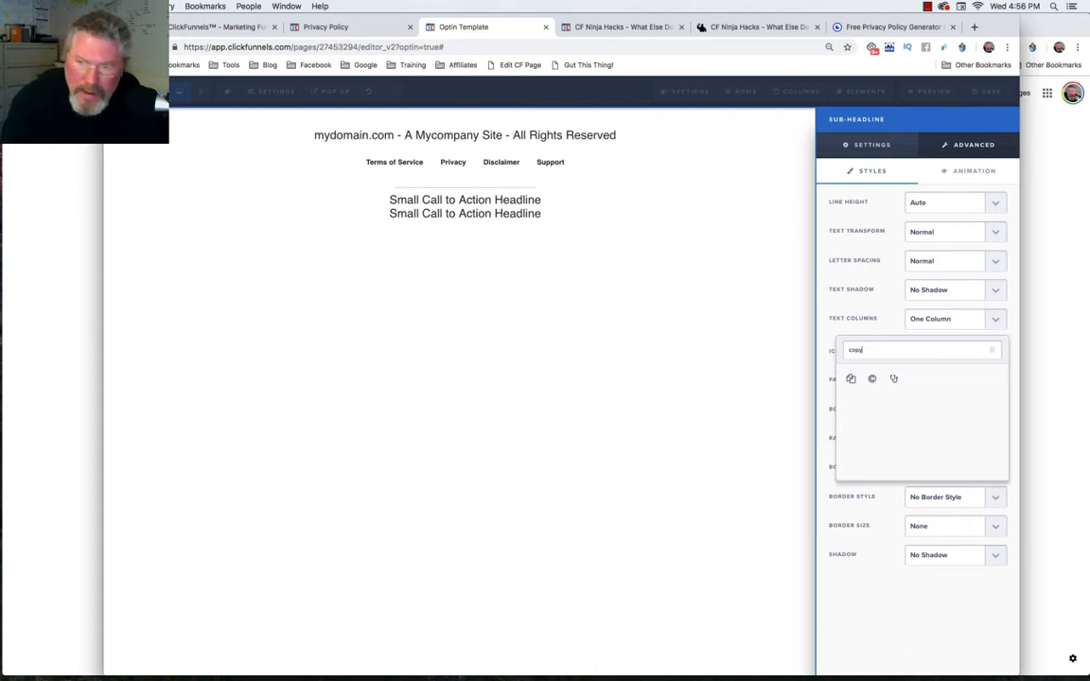
left_click(872, 378)
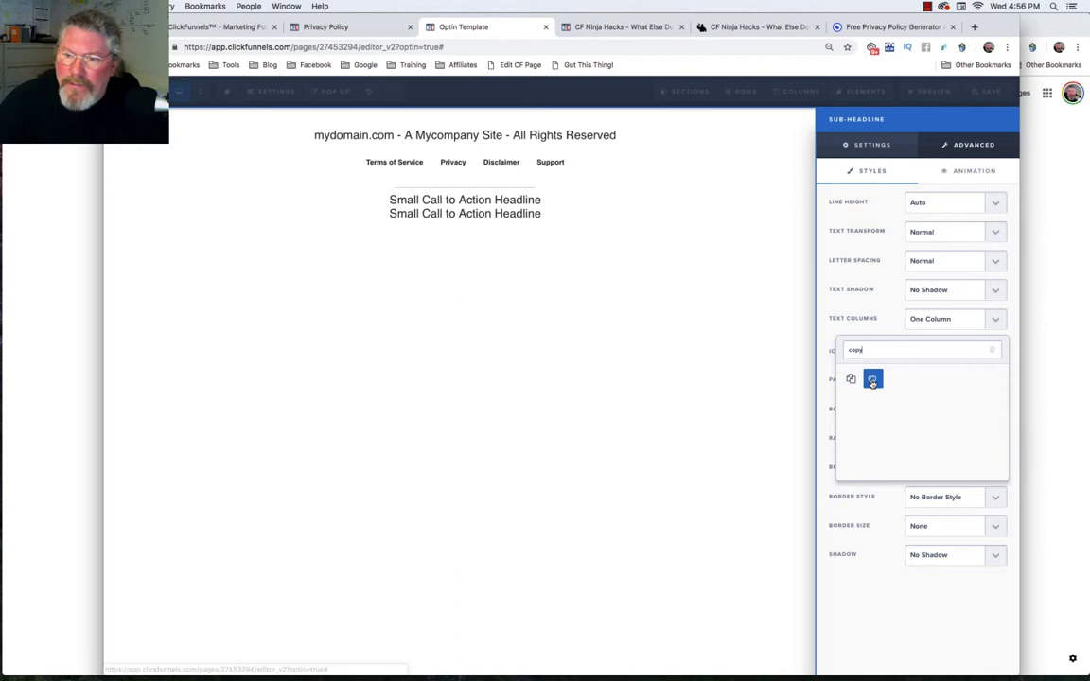
left_click(412, 209)
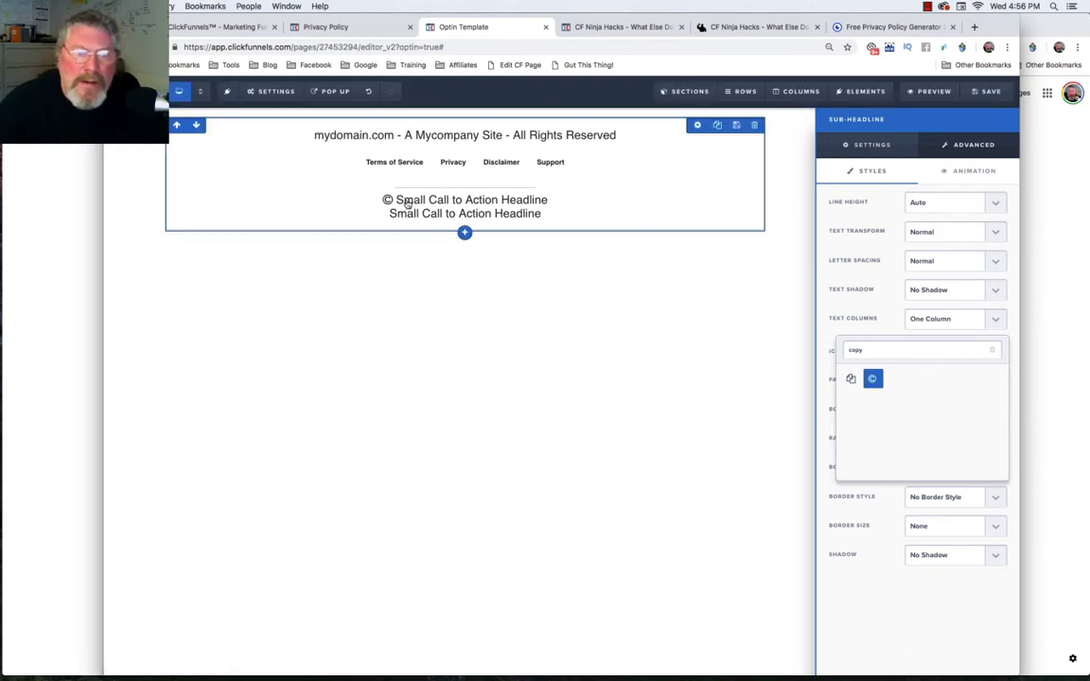
Replace the headline placeholder with 'MyCompany' followed by the company's street address.
left_click(491, 202)
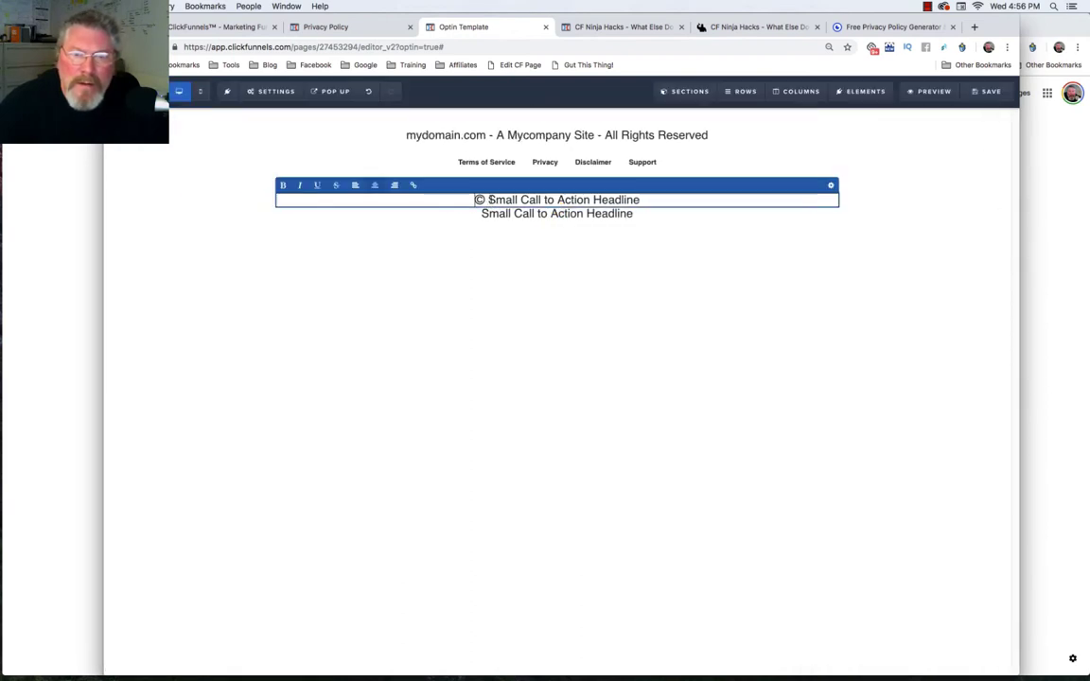
left_click_drag(488, 200, 641, 200)
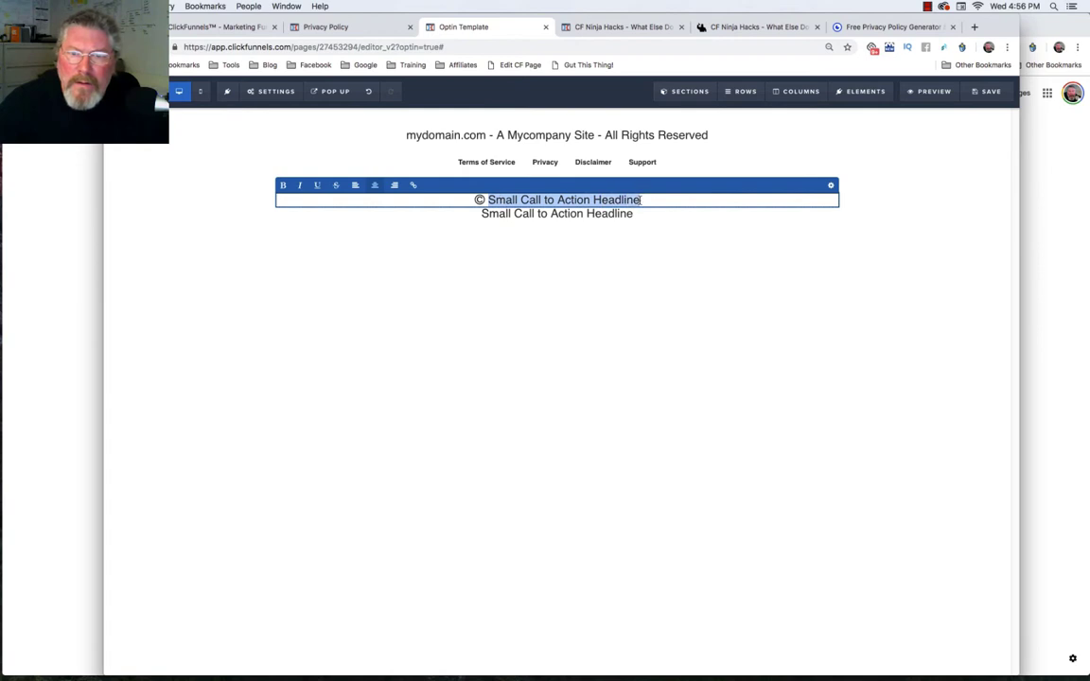
type("My")
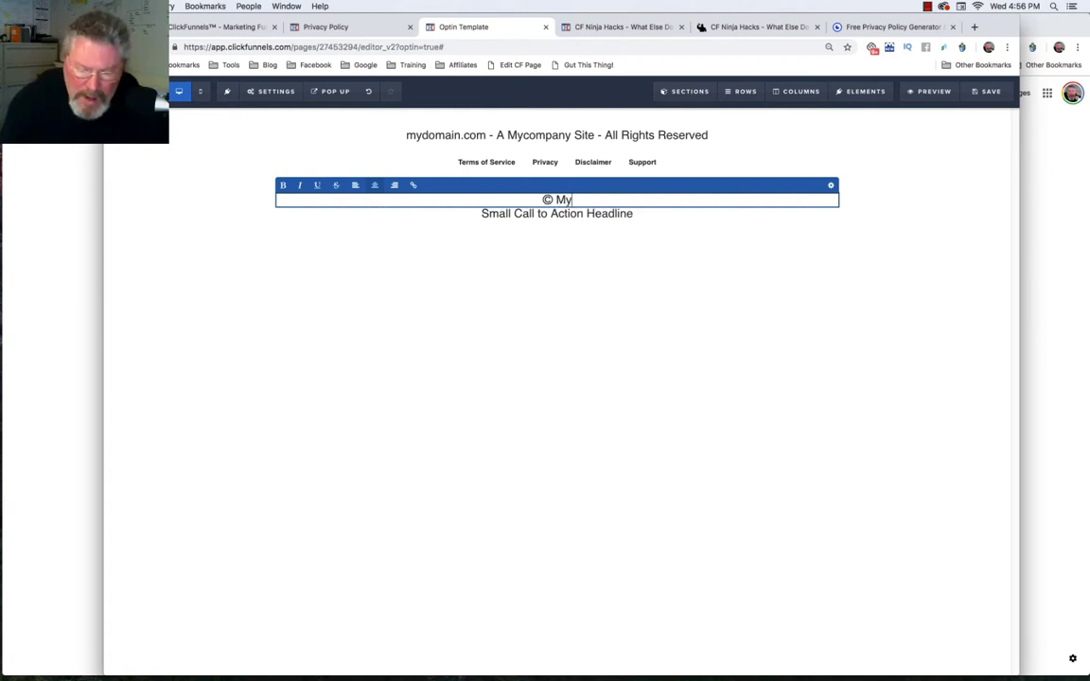
type("Company")
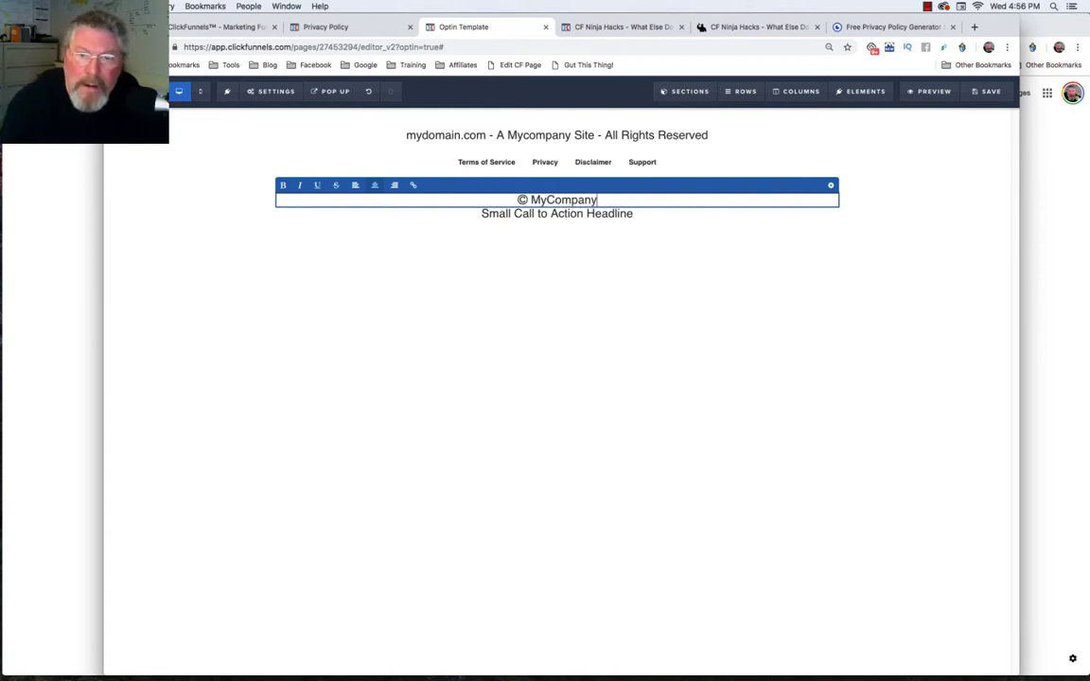
type(" - ")
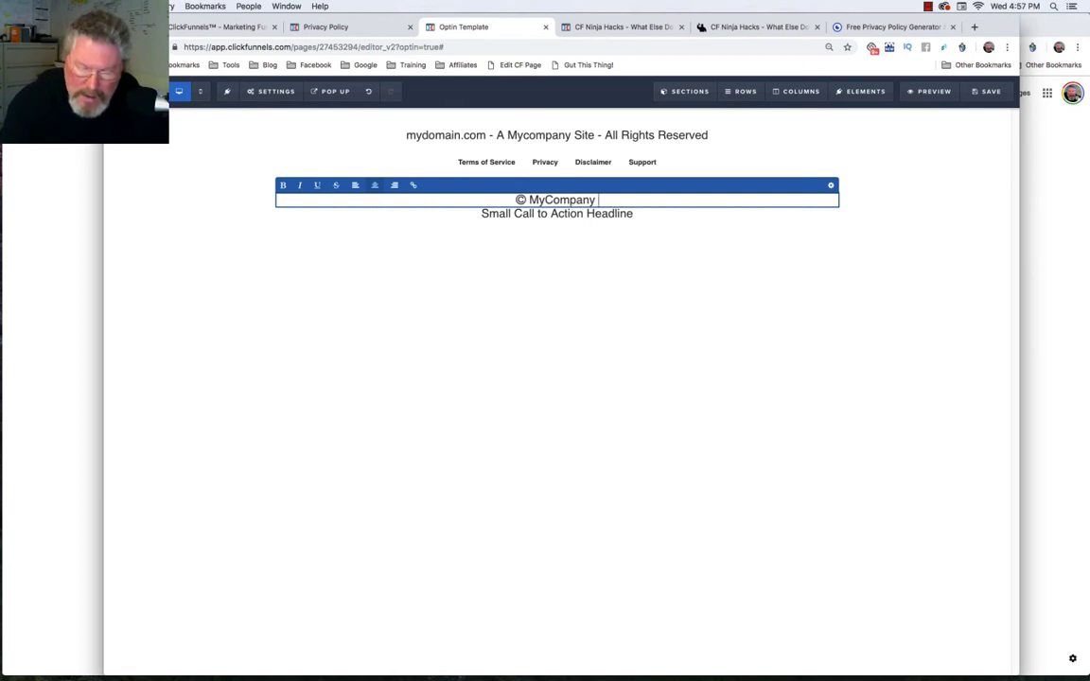
type("123")
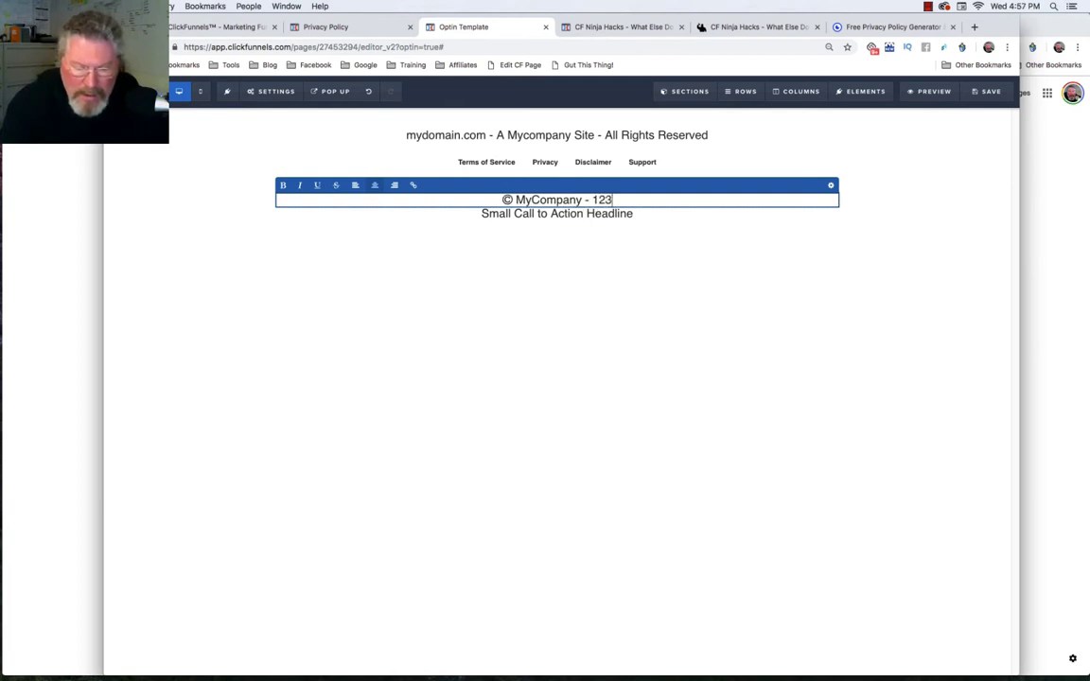
type("45 N M")
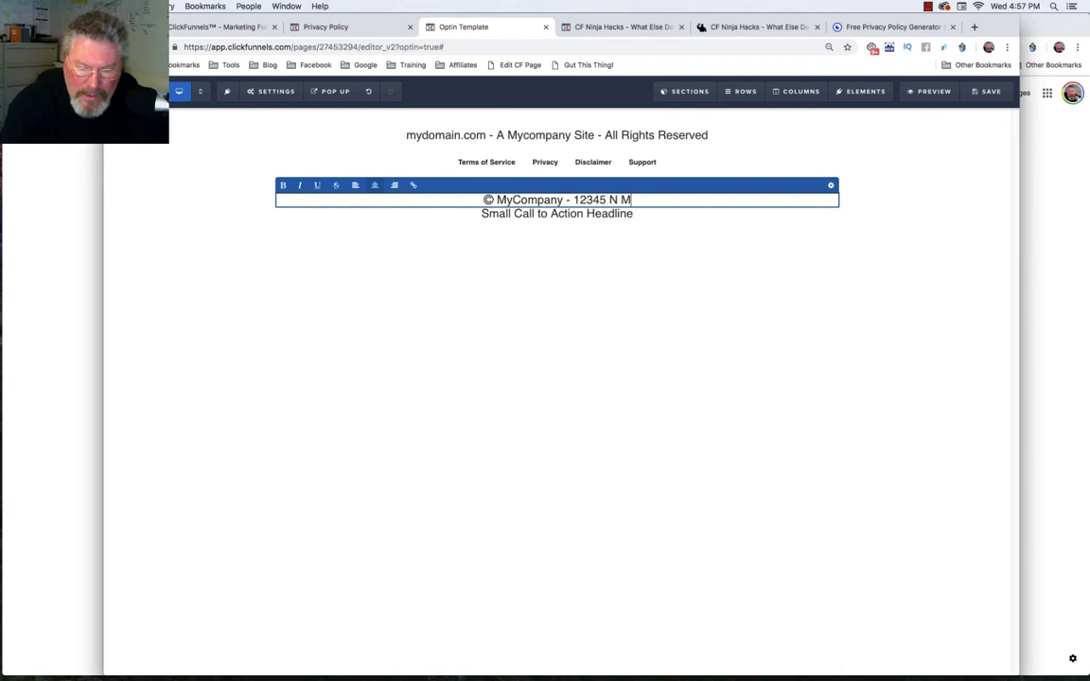
type("ains St")
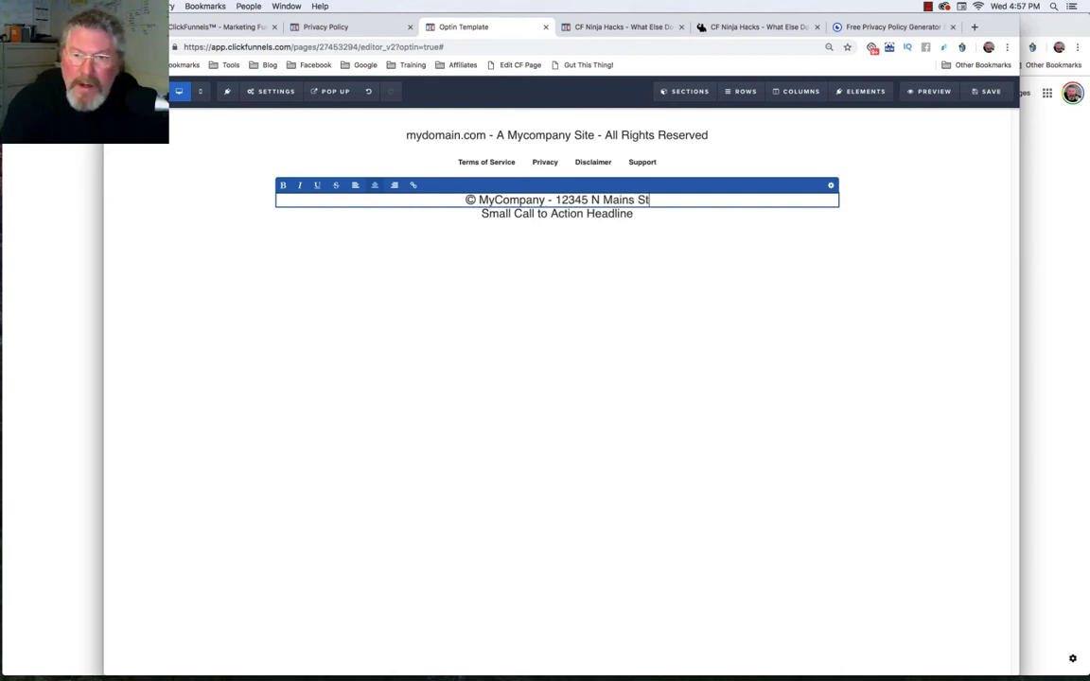
type(", Any")
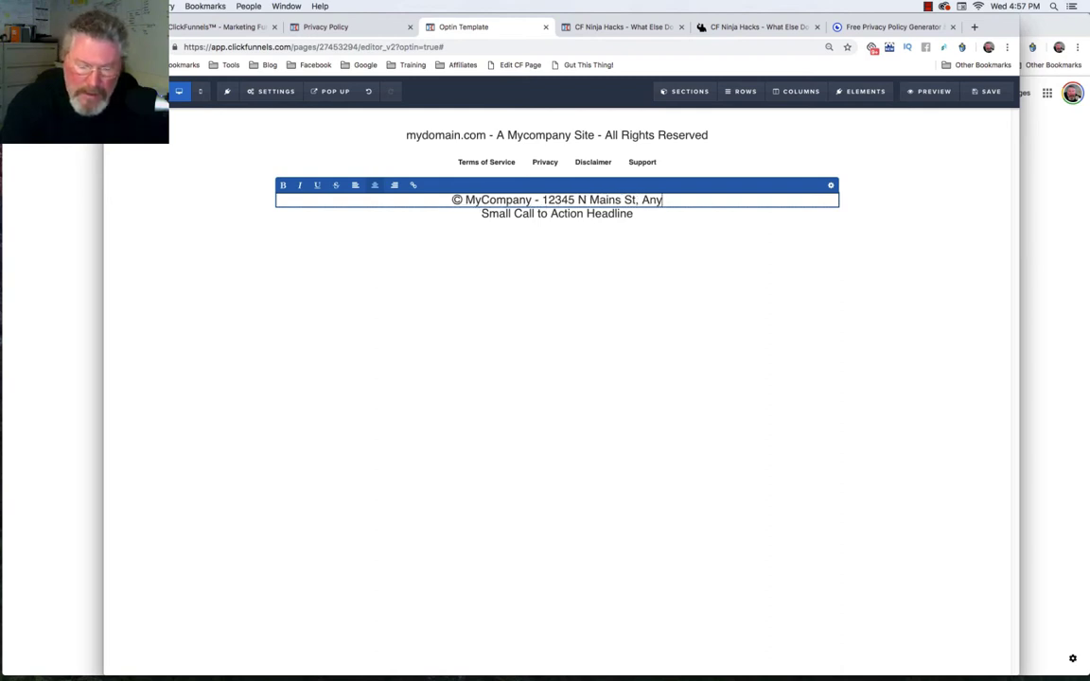
type("town")
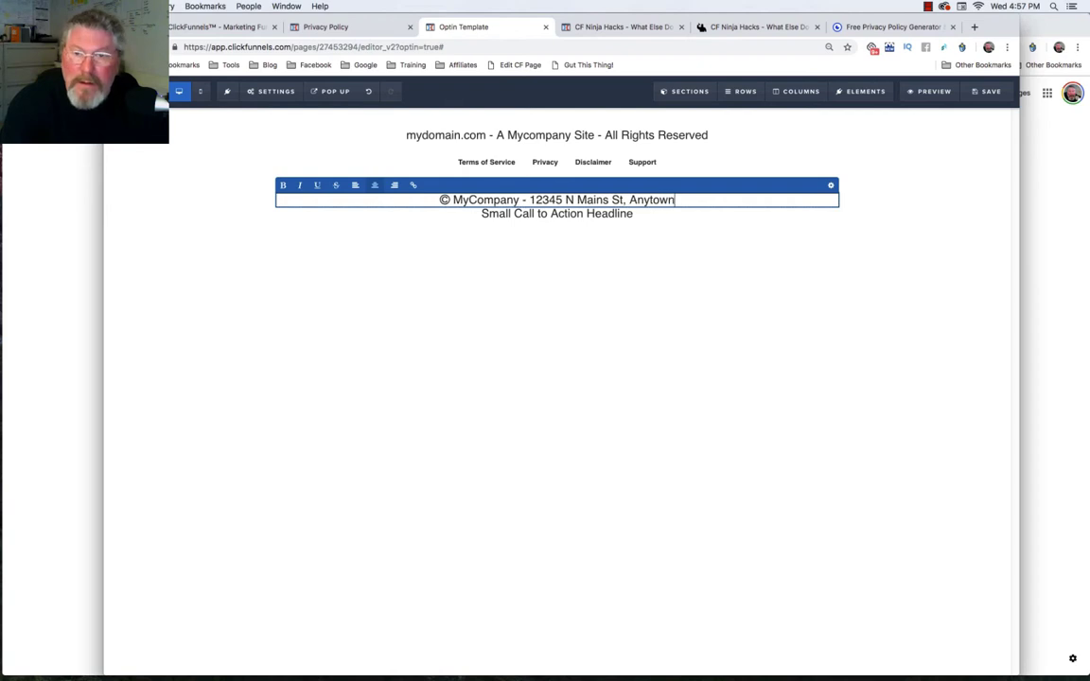
type(" USA")
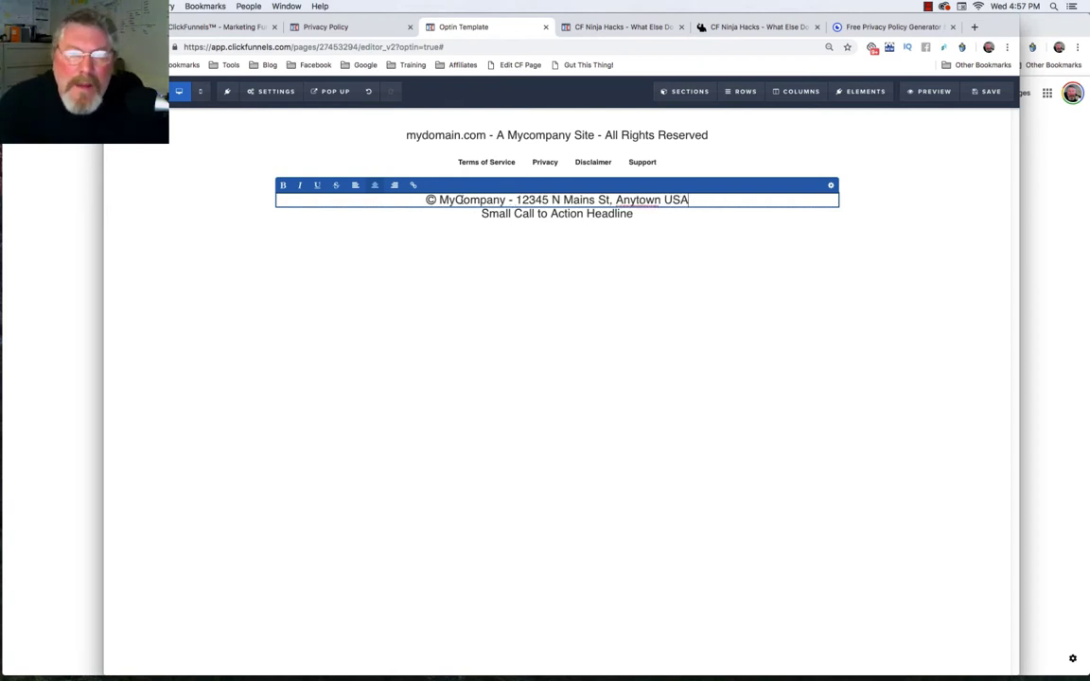
left_click(603, 214)
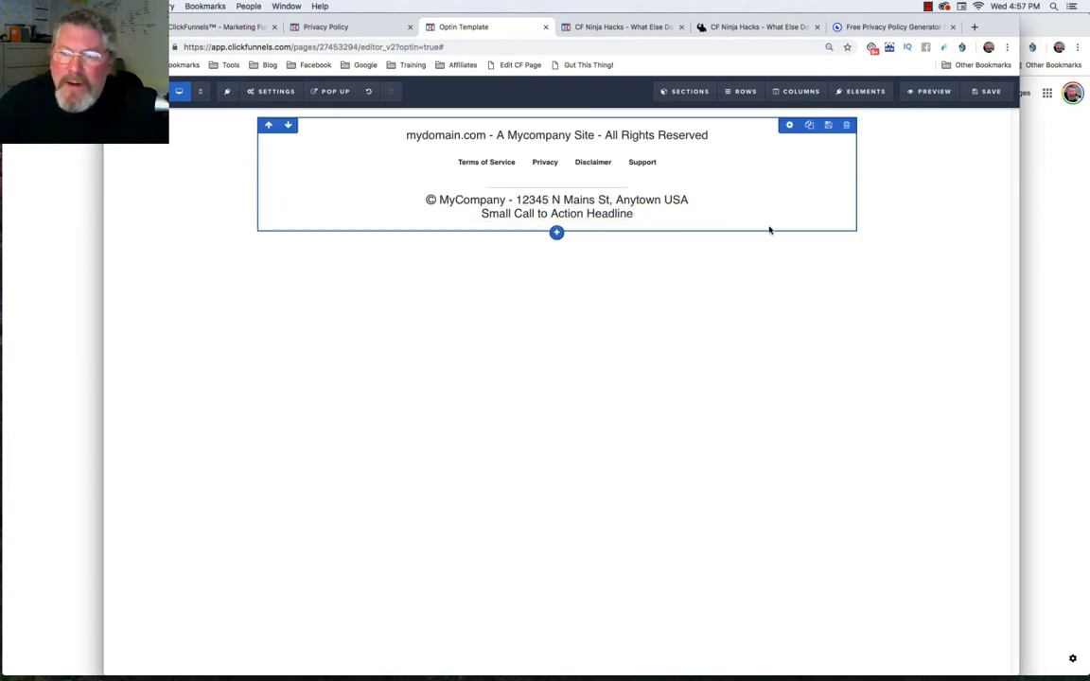
Delete the leftover Small Call to Action Headline and confirm the removal.
left_click(829, 202)
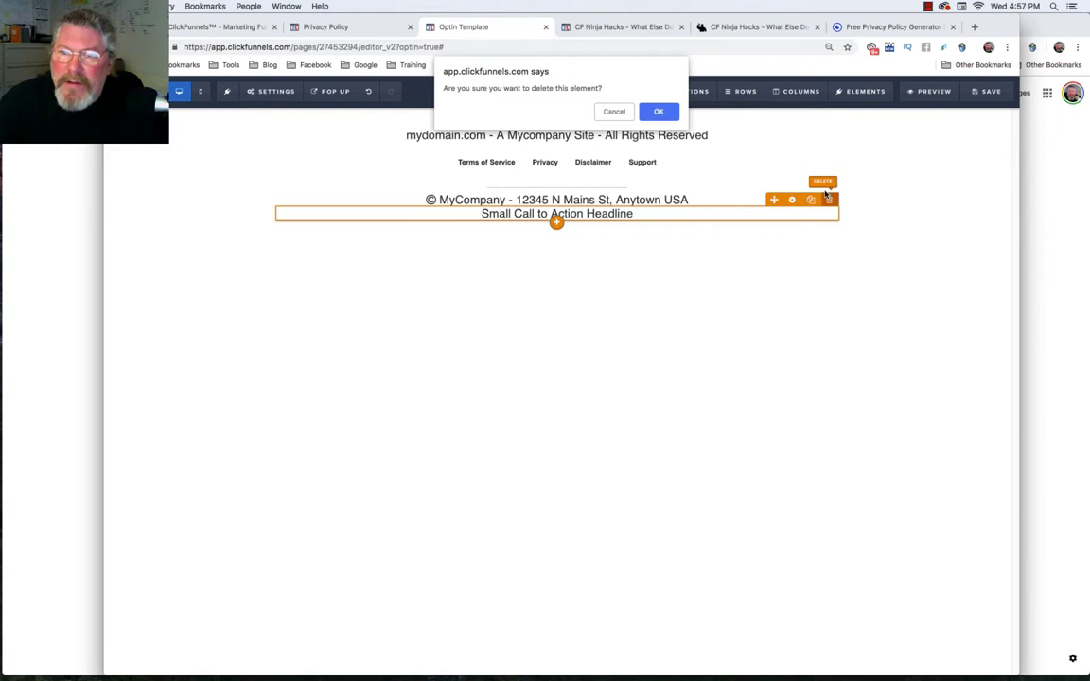
left_click(660, 112)
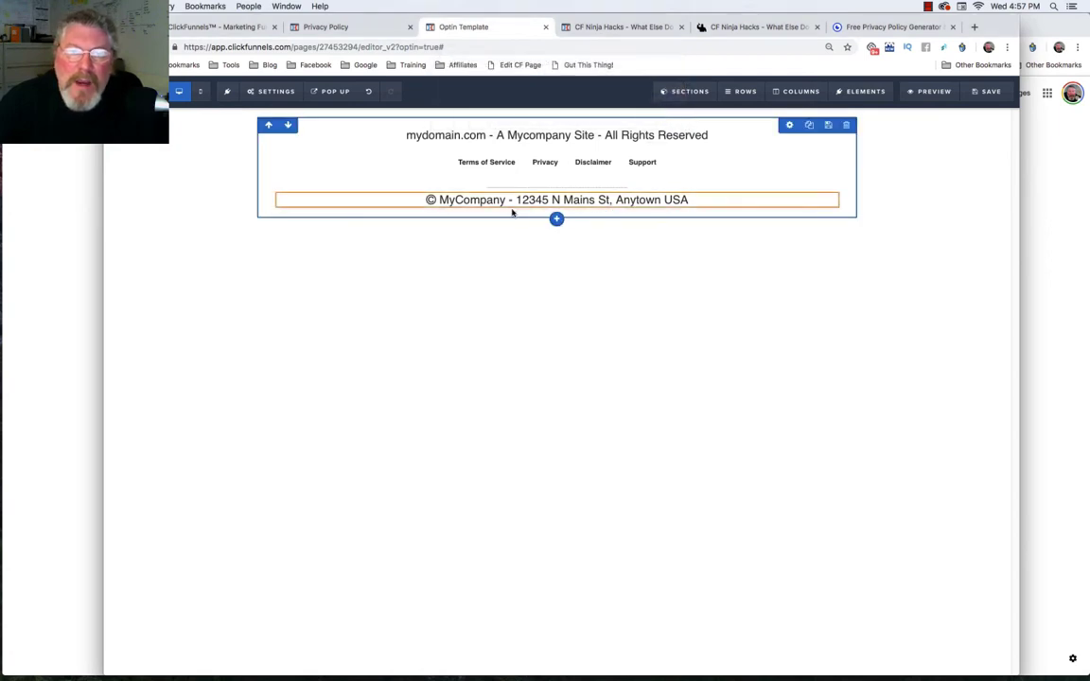
mouse_move(682, 135)
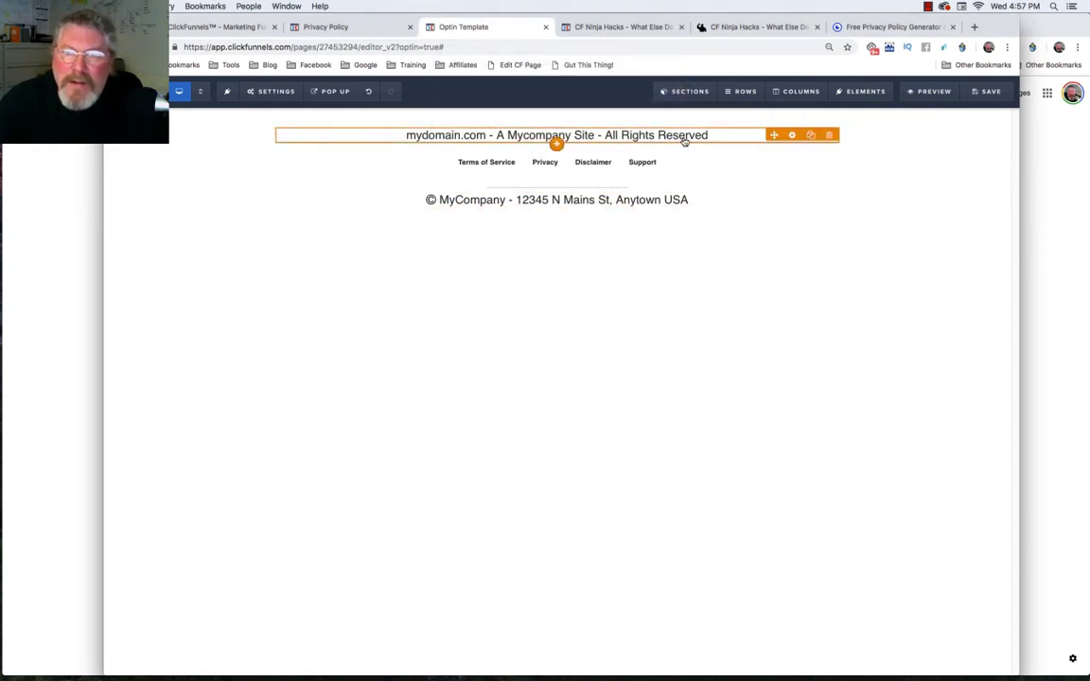
Compare against the text size of the CF Ninja Hacks page's footer headline.
left_click(792, 139)
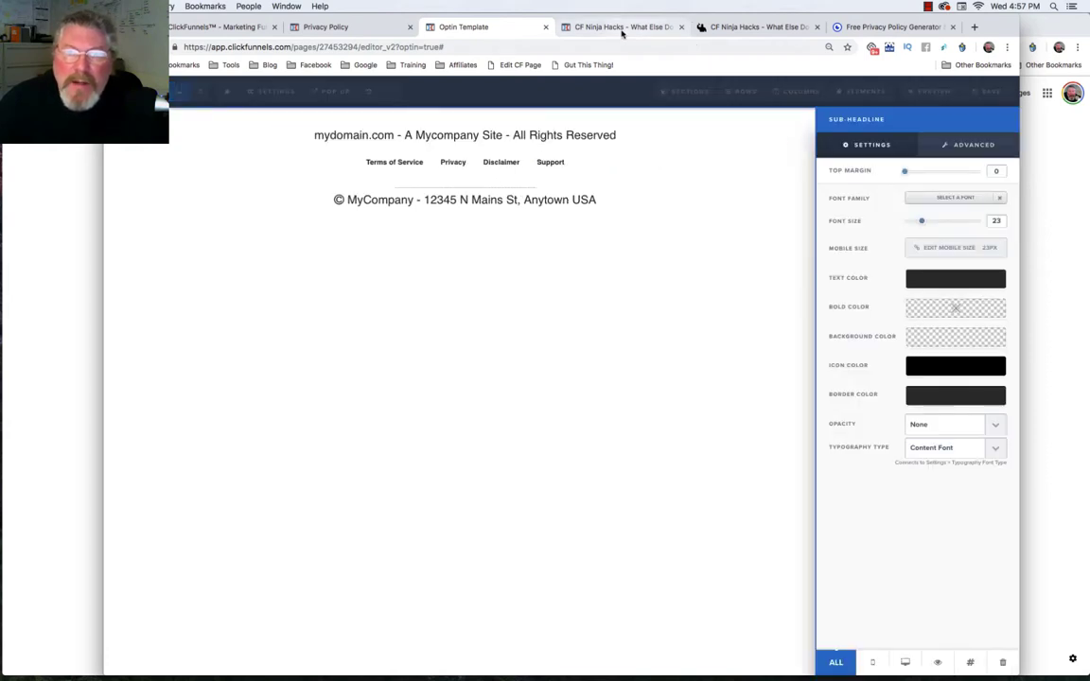
left_click(628, 29)
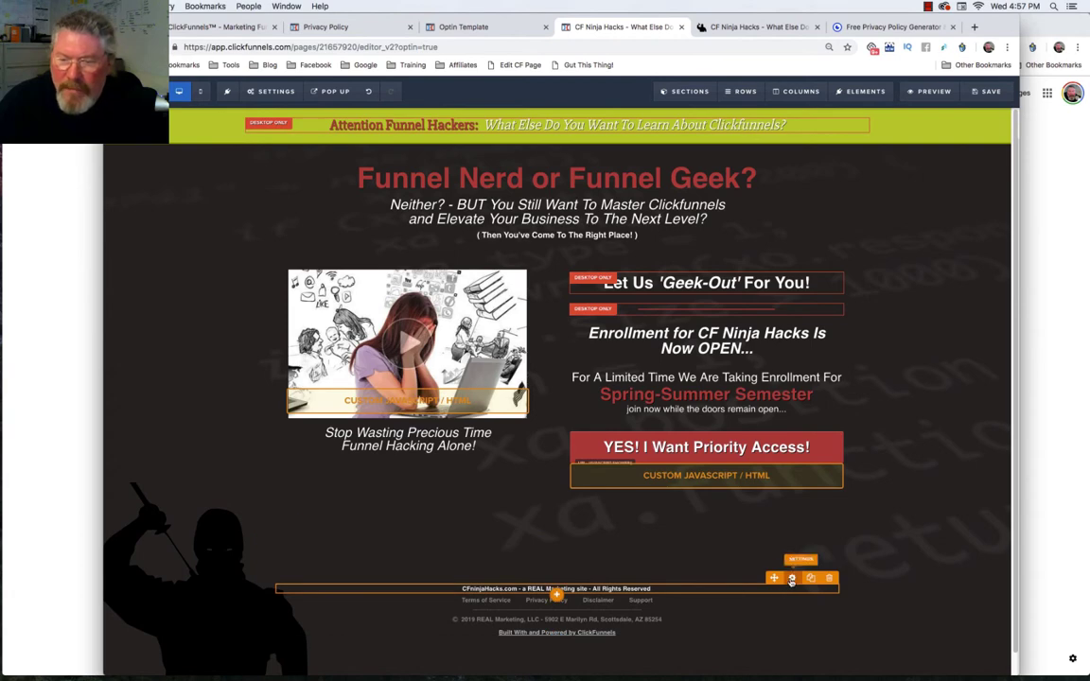
left_click(792, 579)
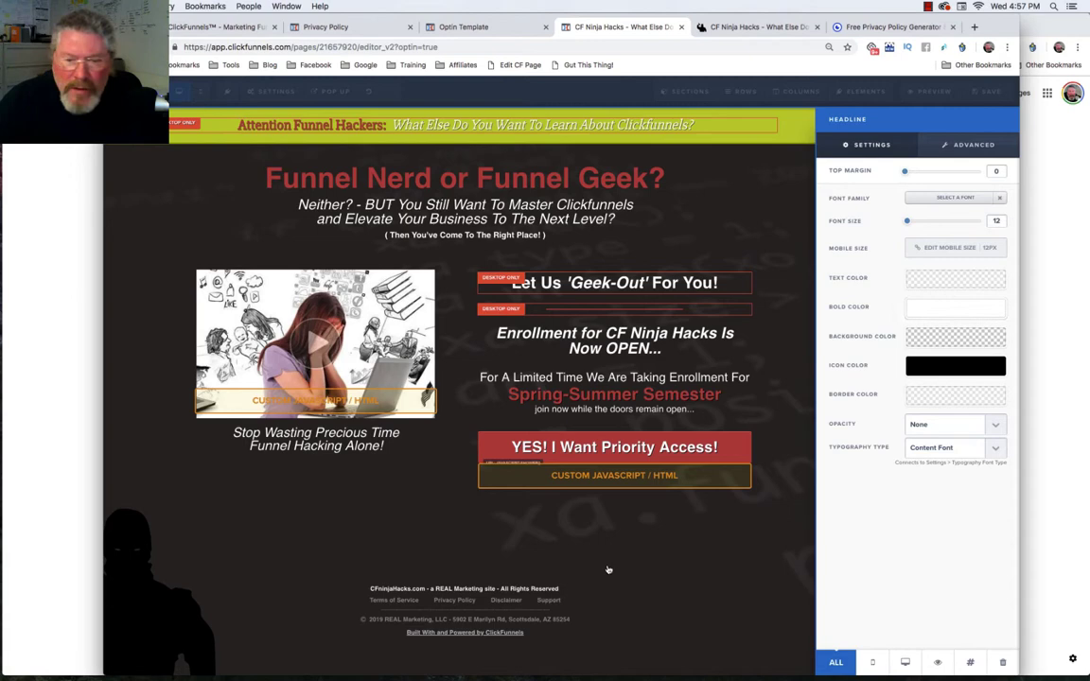
left_click(461, 27)
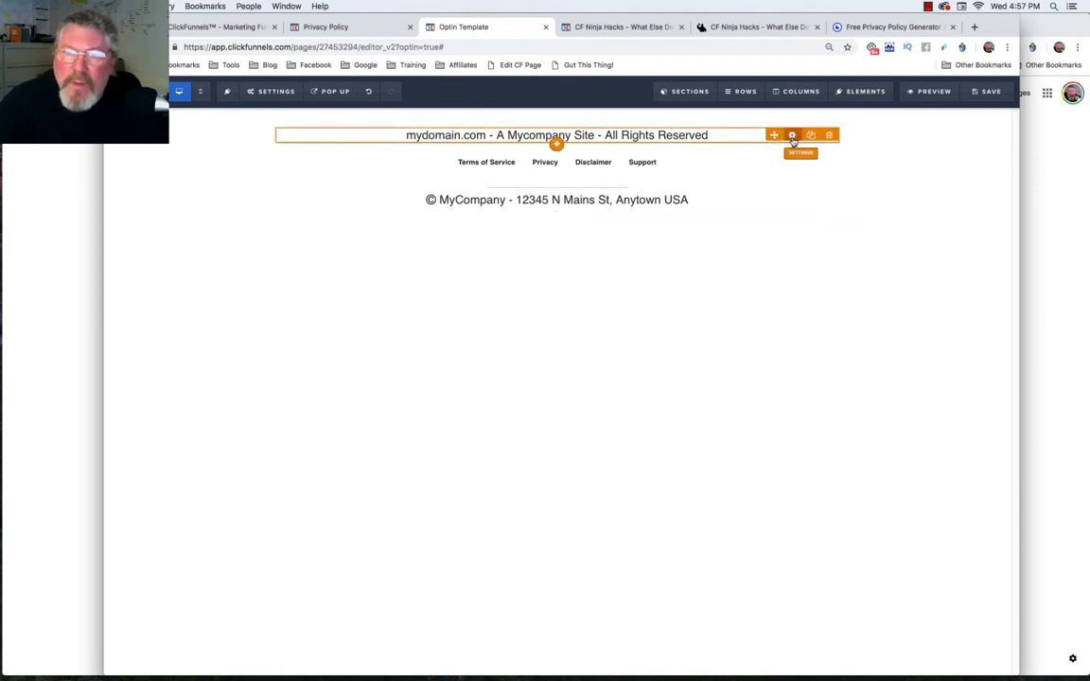
Shrink the footer's top line to 12px and make it bold.
left_click(792, 136)
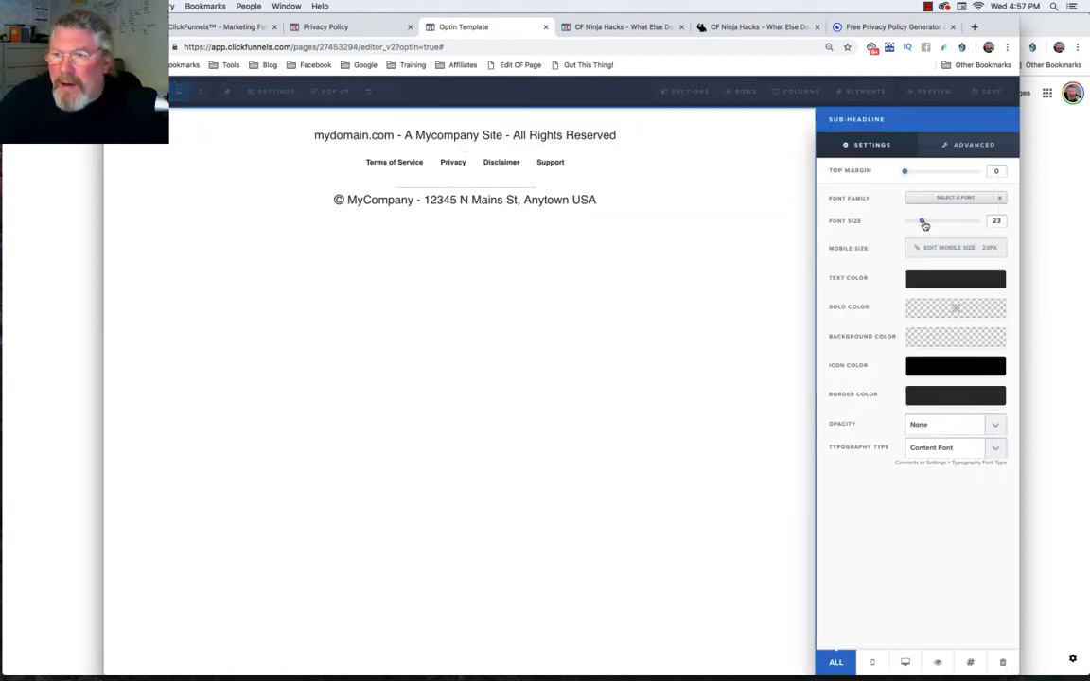
left_click_drag(924, 224, 909, 223)
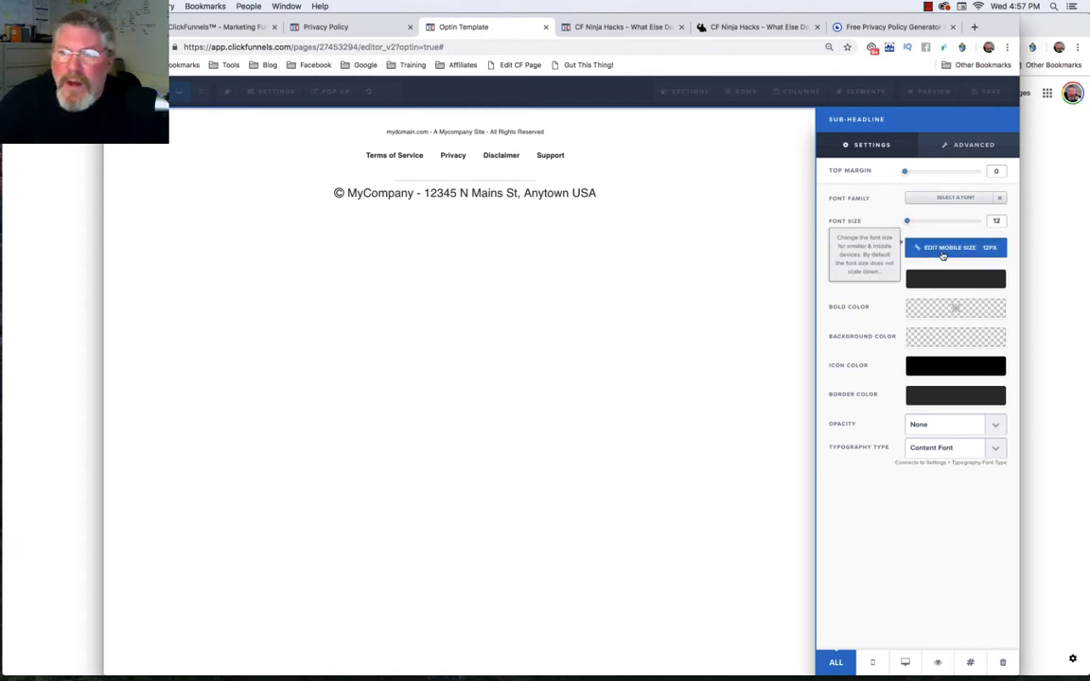
triple_click(474, 130)
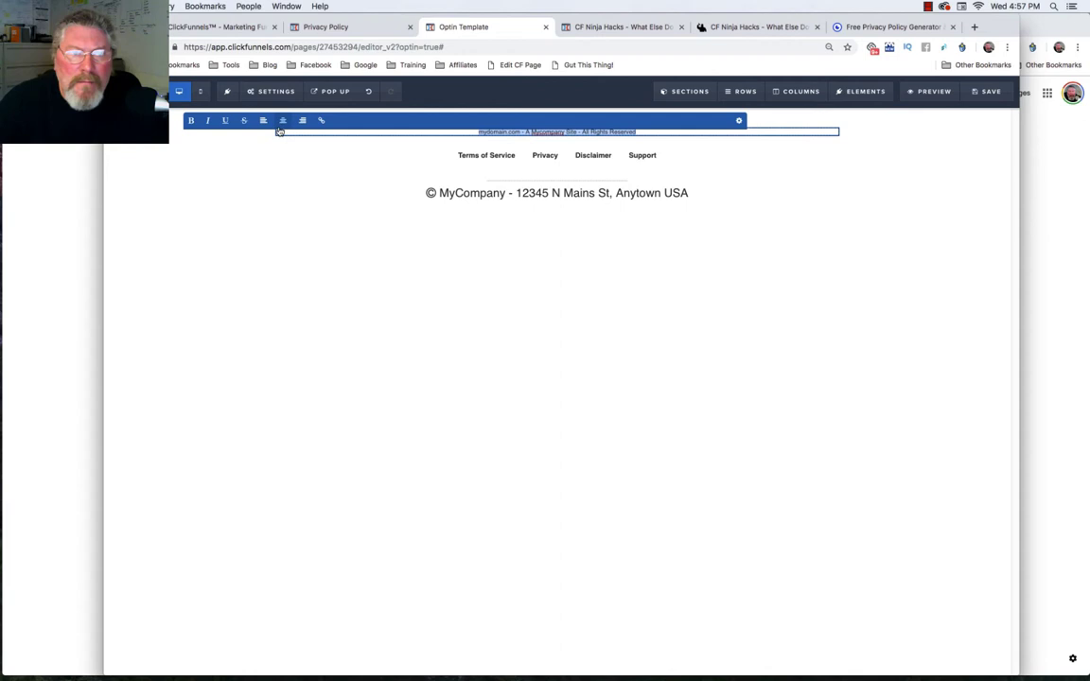
left_click(191, 123)
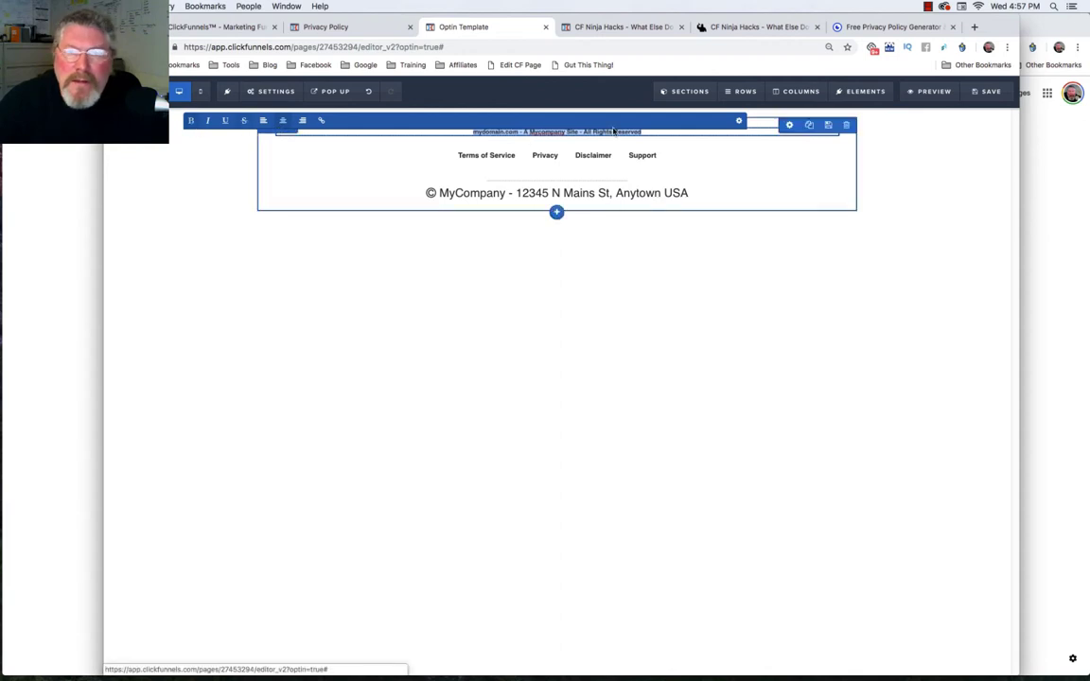
left_click(739, 123)
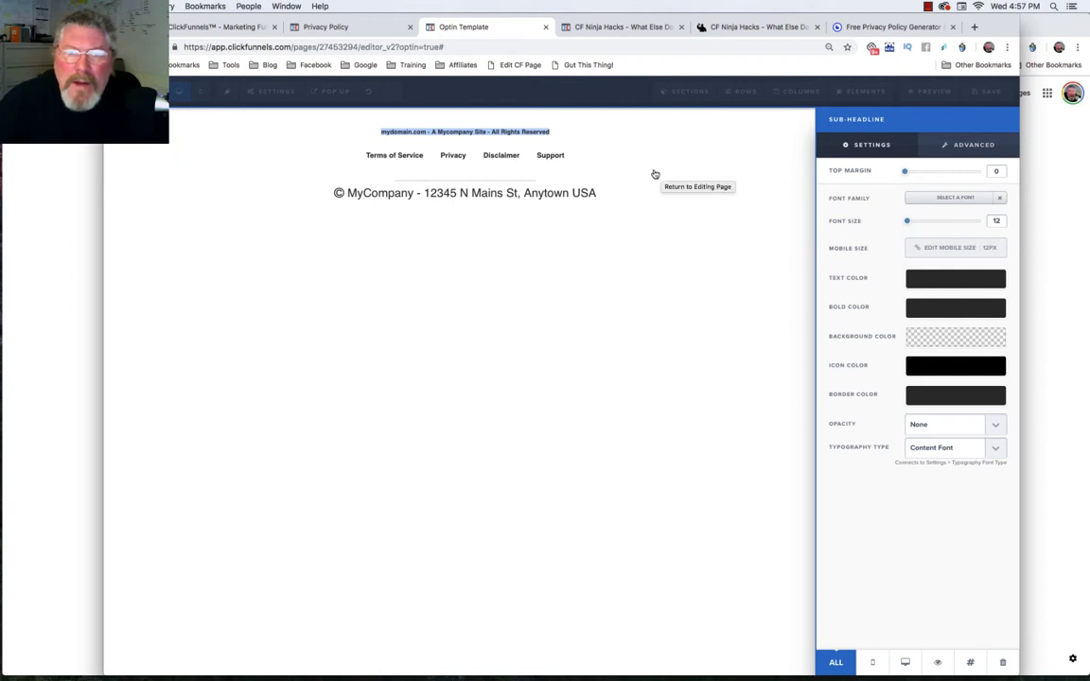
left_click(651, 172)
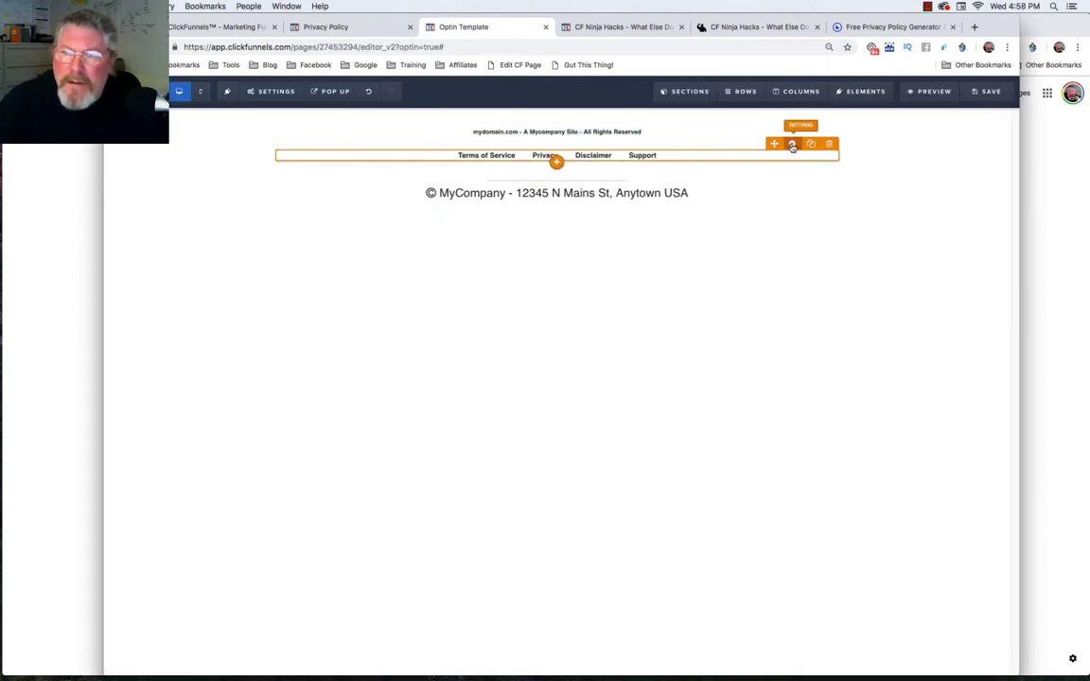
Set the footer navigation links to 12px with a top margin of 5.
left_click(793, 143)
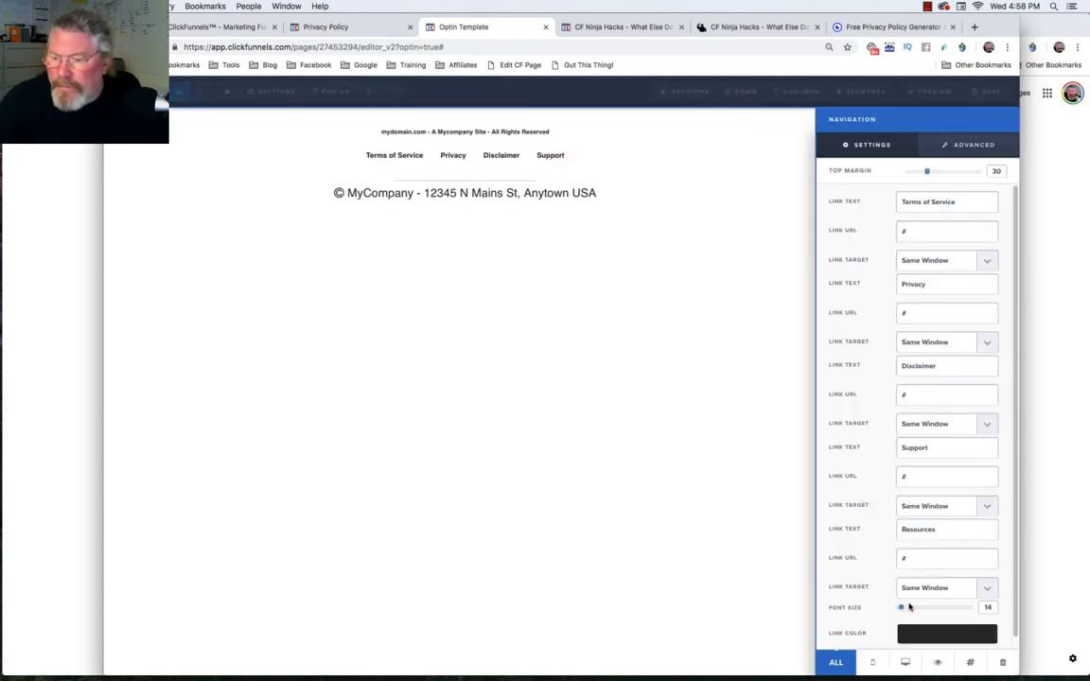
left_click_drag(903, 610, 900, 609)
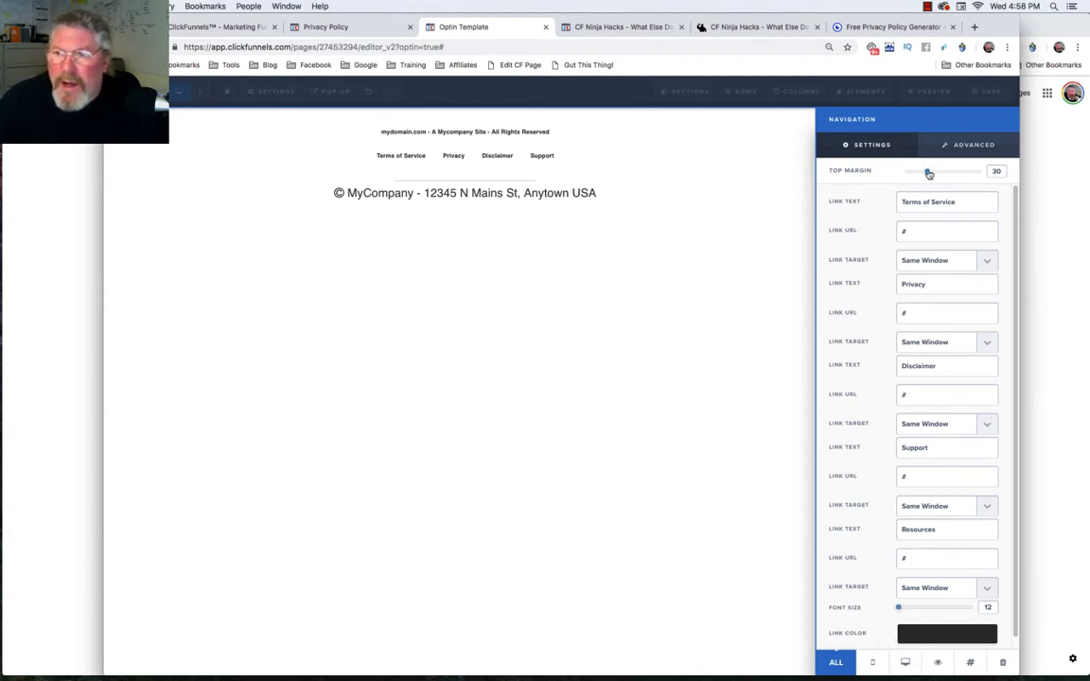
left_click_drag(930, 174, 912, 174)
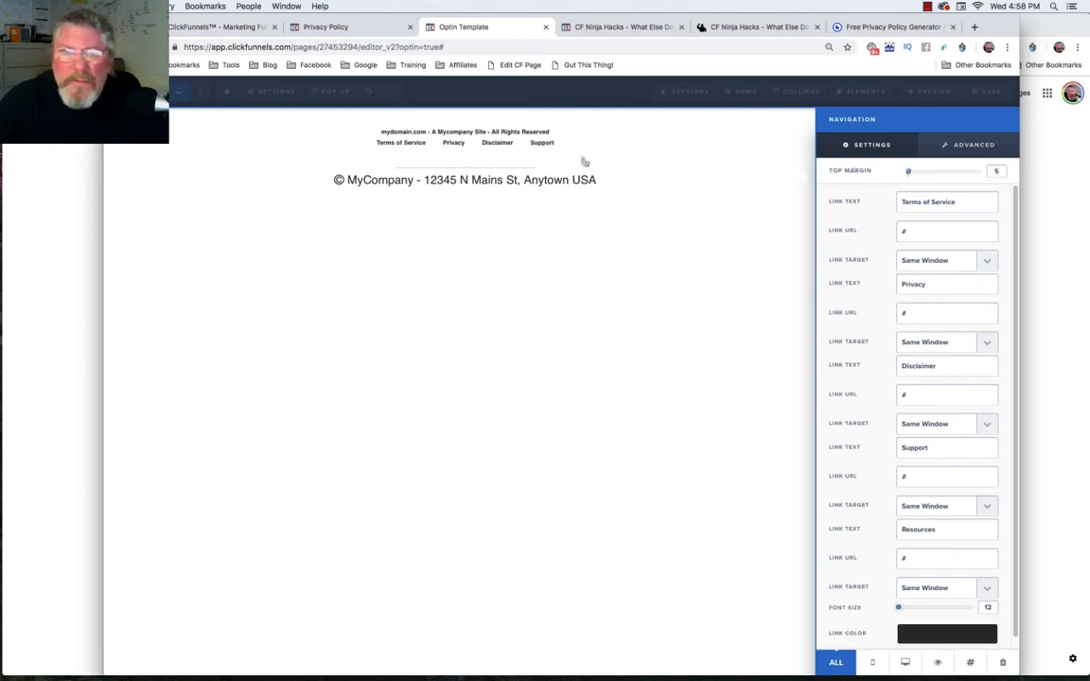
left_click(508, 171)
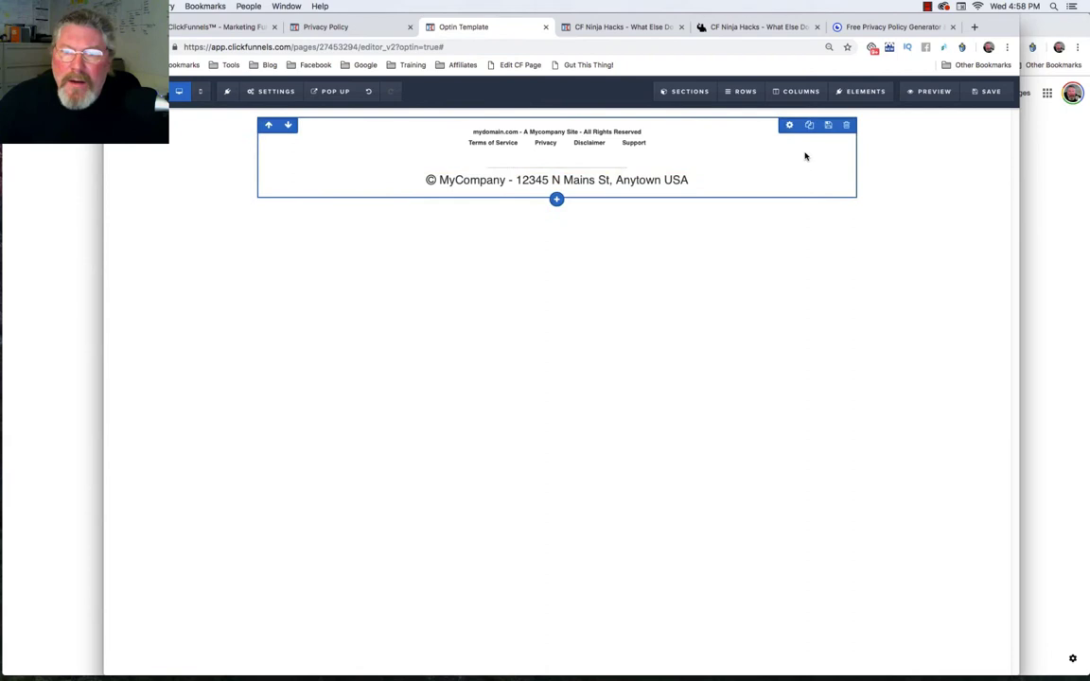
Set the divider's top margin to 0 and the © MyCompany address line to 12px.
left_click(793, 158)
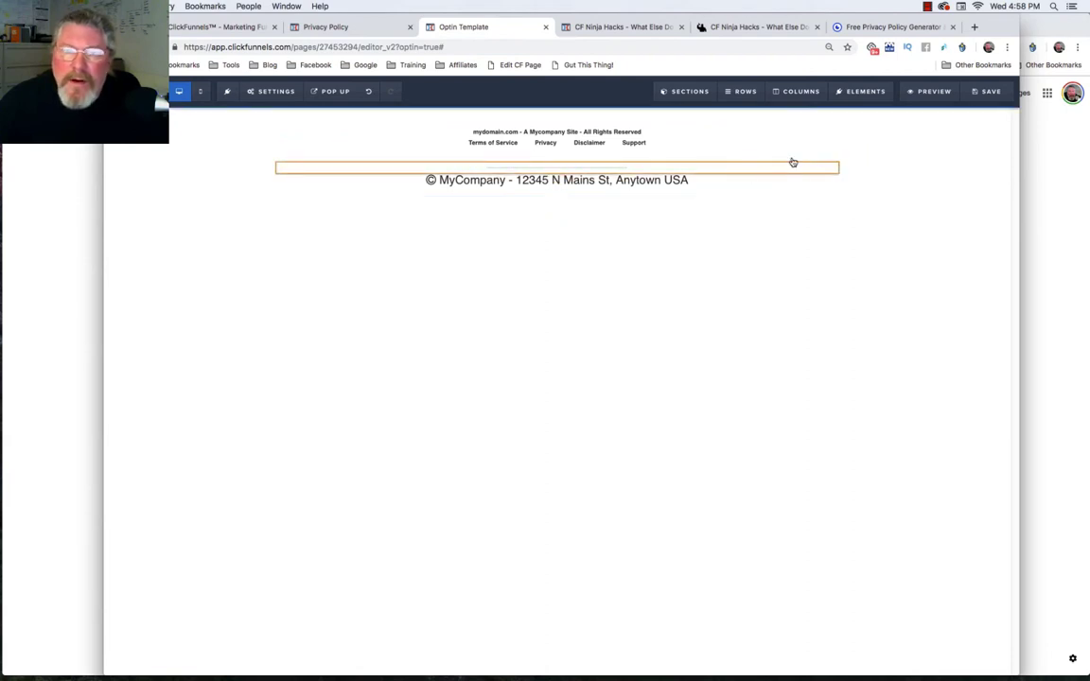
left_click_drag(926, 174, 879, 177)
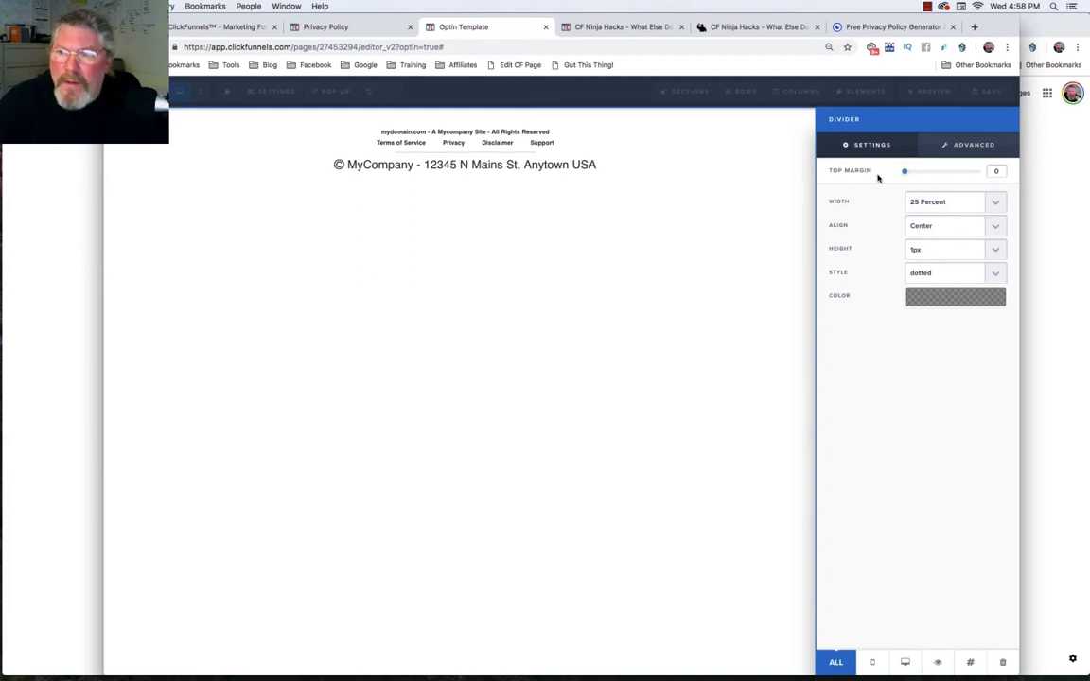
left_click(512, 165)
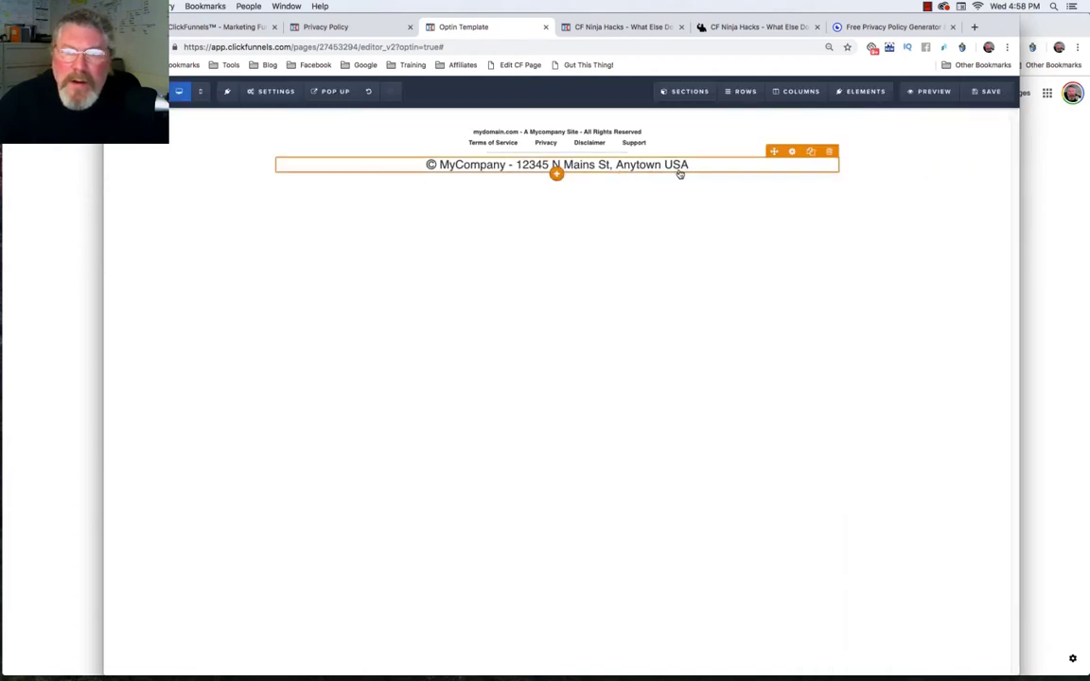
left_click(792, 153)
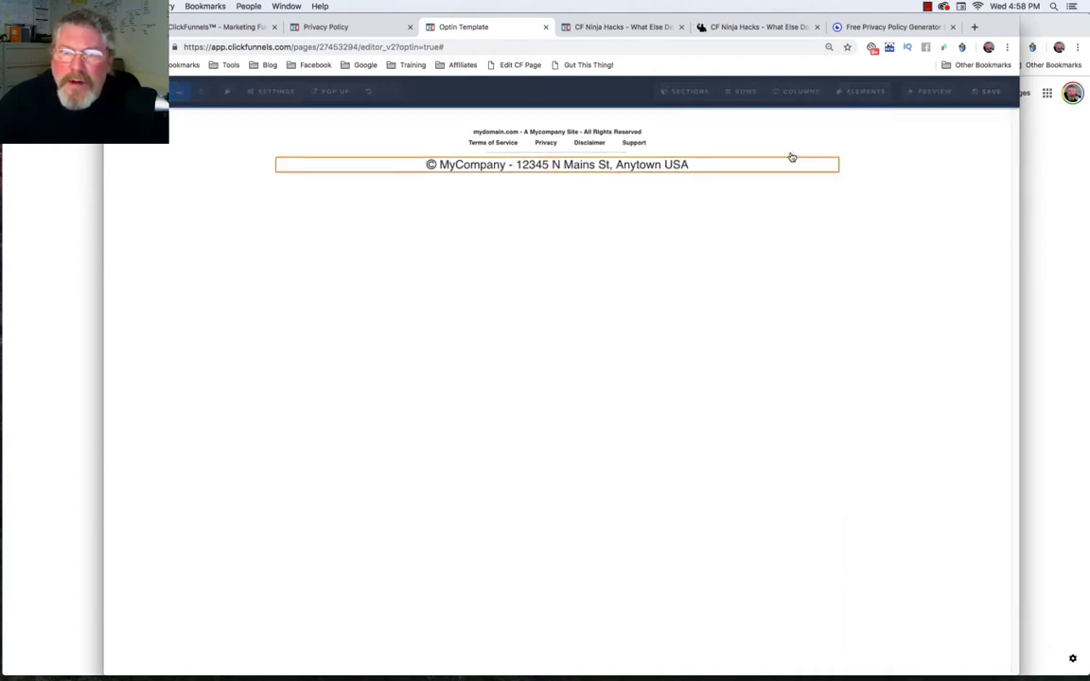
left_click_drag(922, 226, 909, 223)
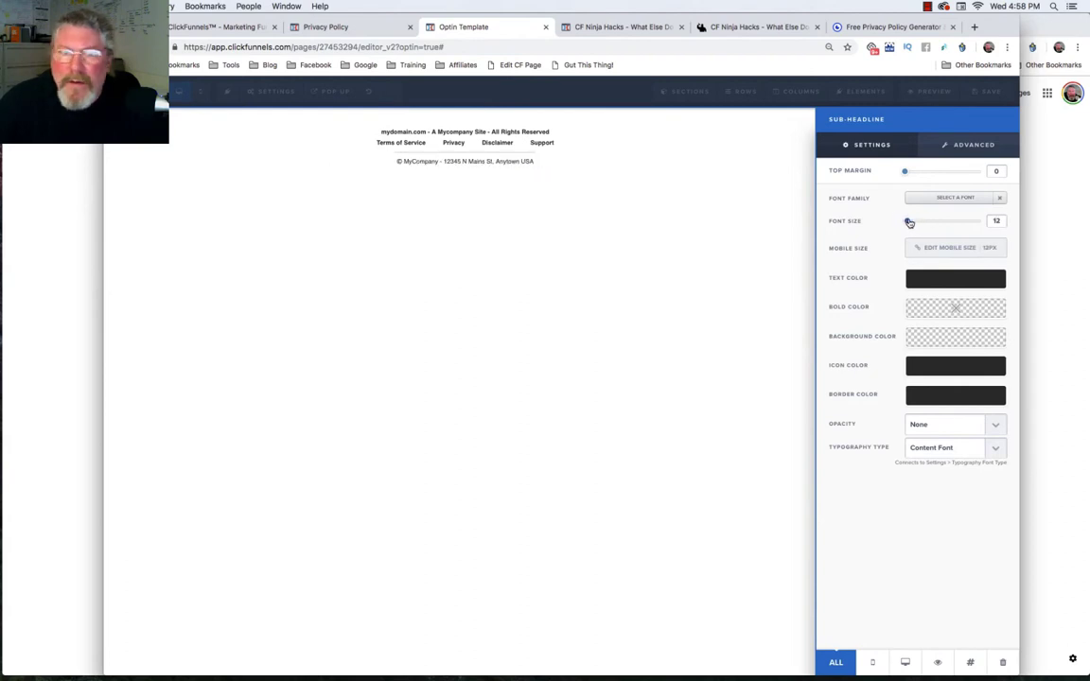
left_click(475, 184)
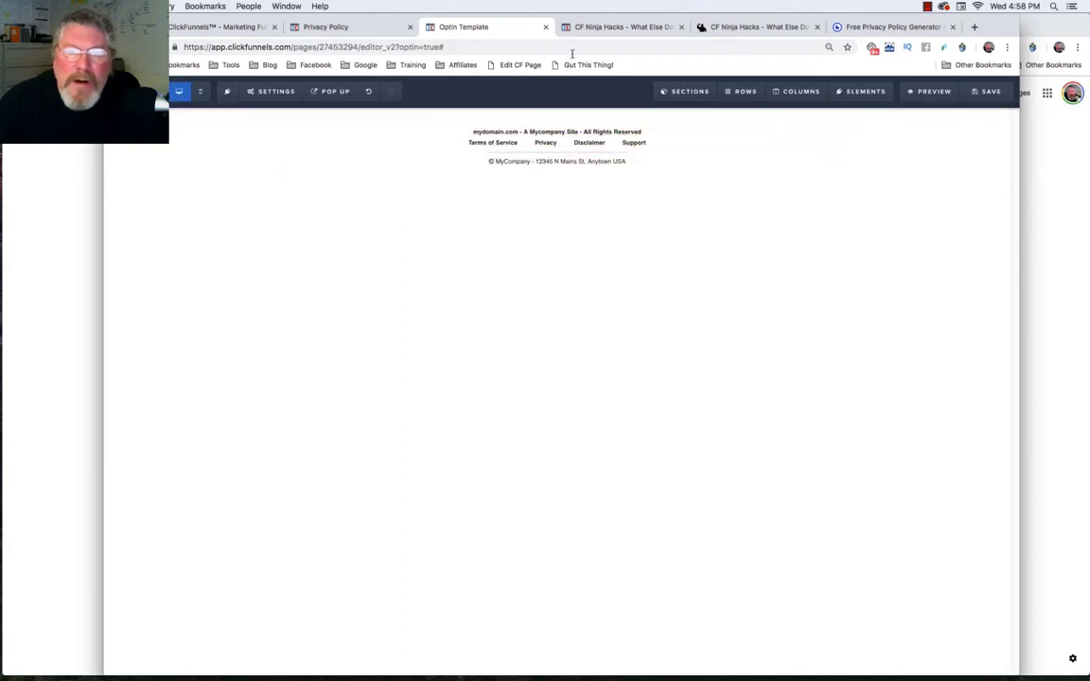
Glance at CF Ninja Hacks, then save the Optin Template page with its compact footer.
left_click(587, 28)
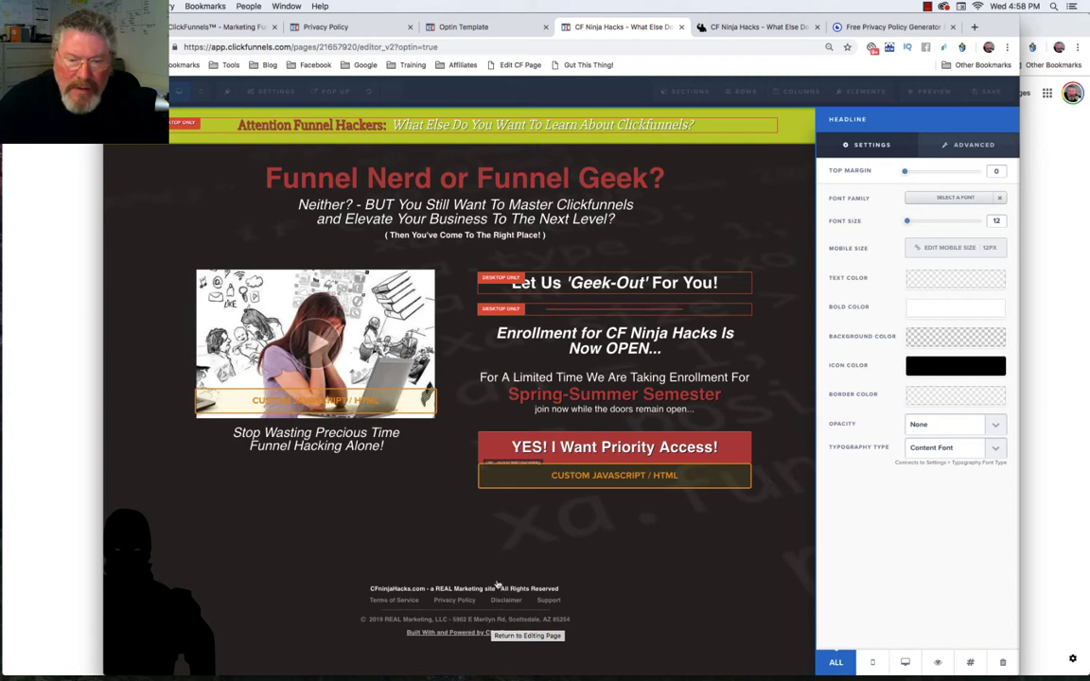
left_click(478, 27)
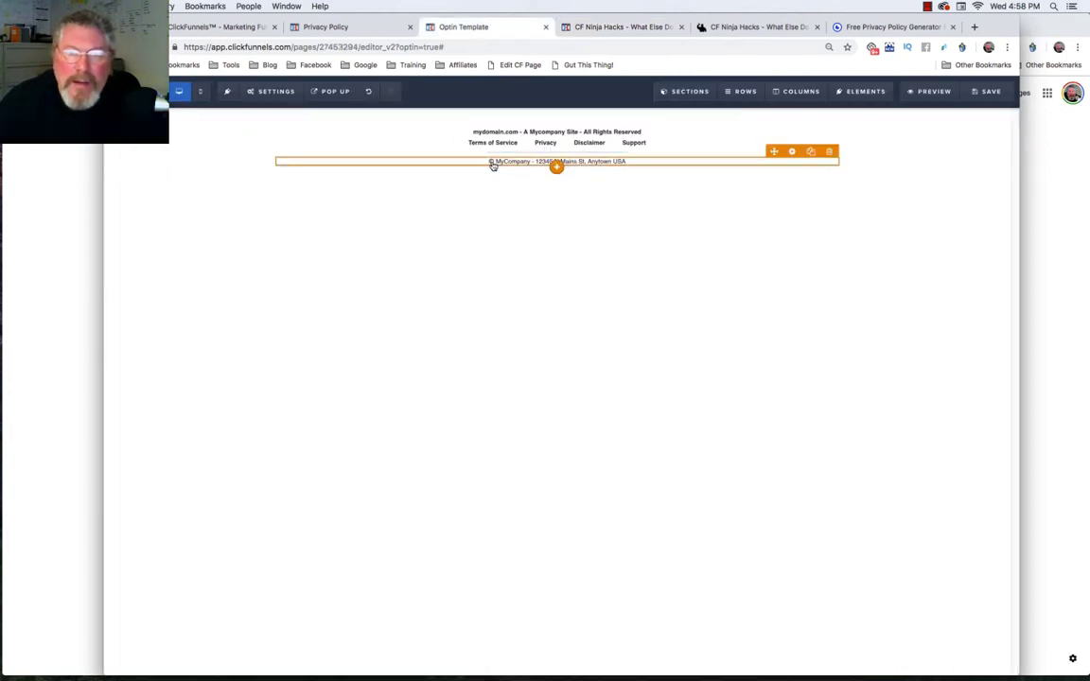
left_click(988, 96)
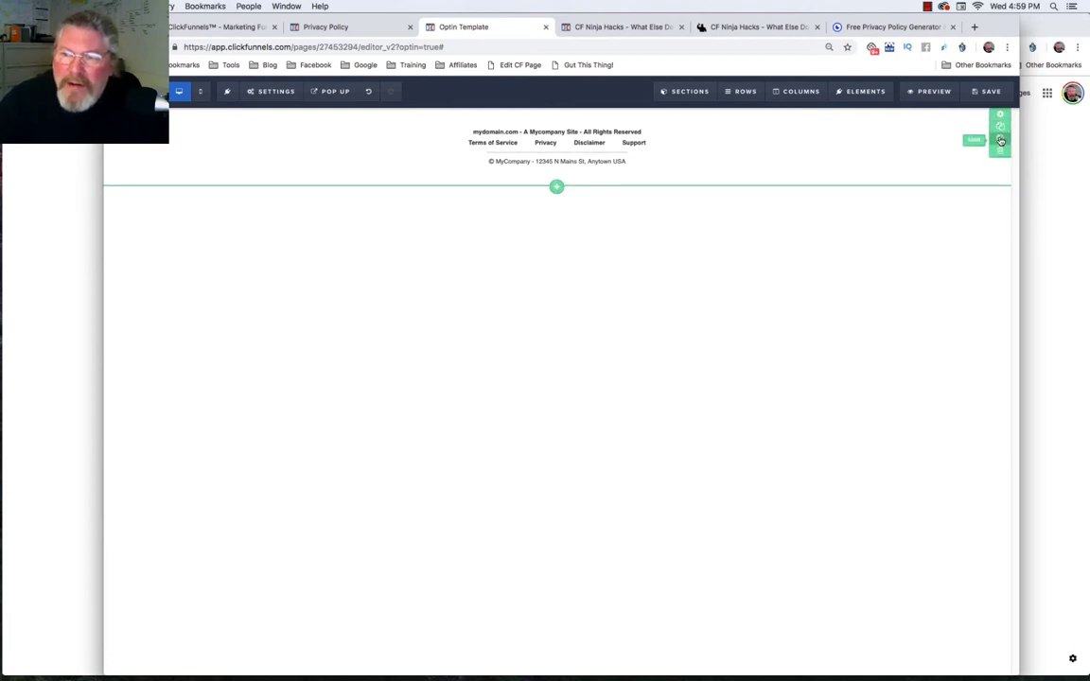
Store the footer section as a personal template named 'Footer Demo'.
left_click(1001, 141)
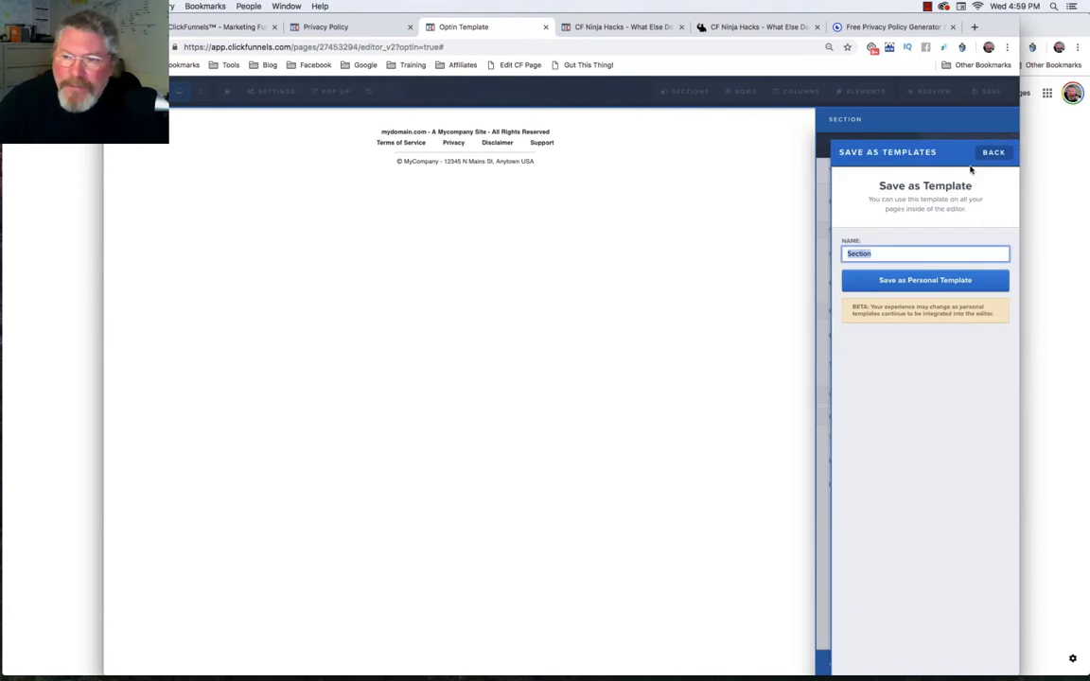
type("F")
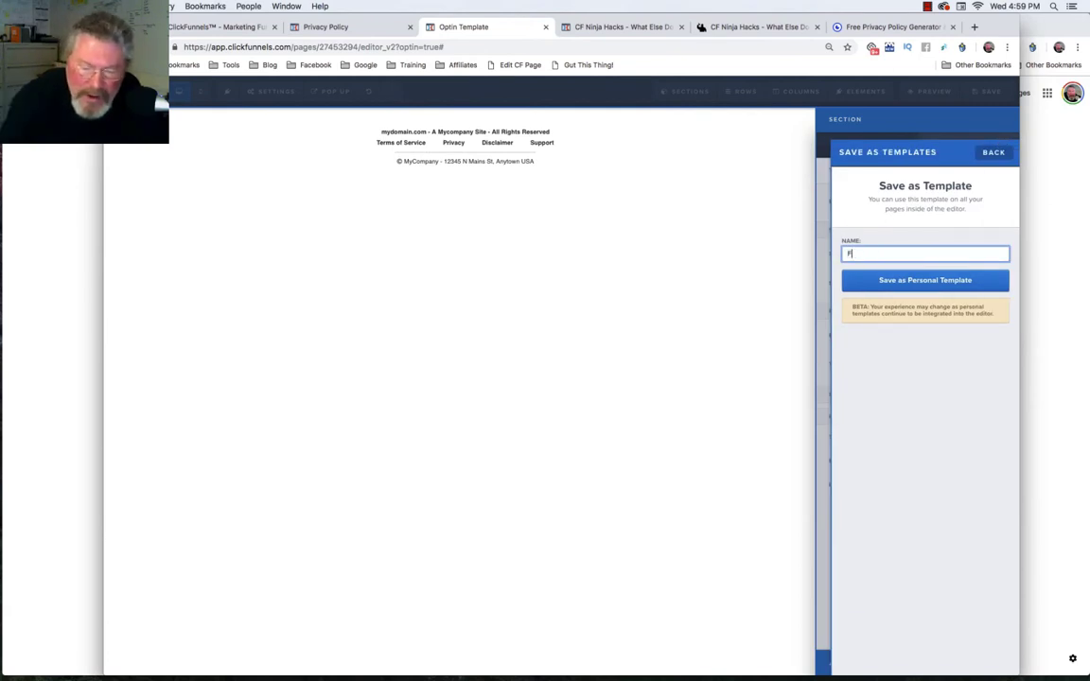
type("ooter Demo")
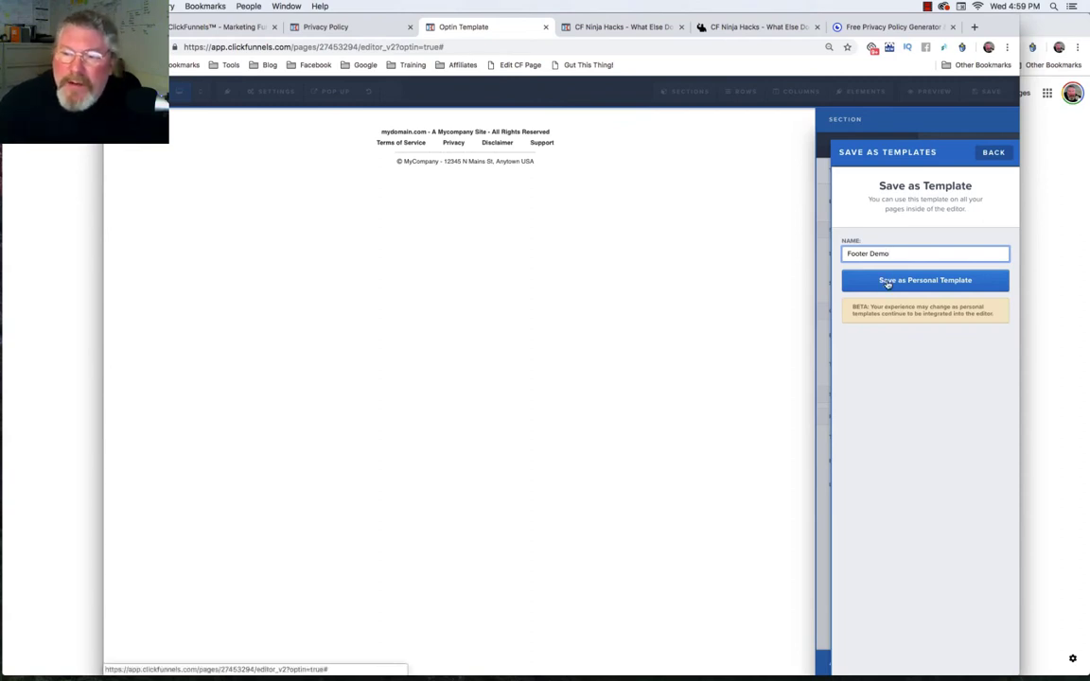
left_click(887, 281)
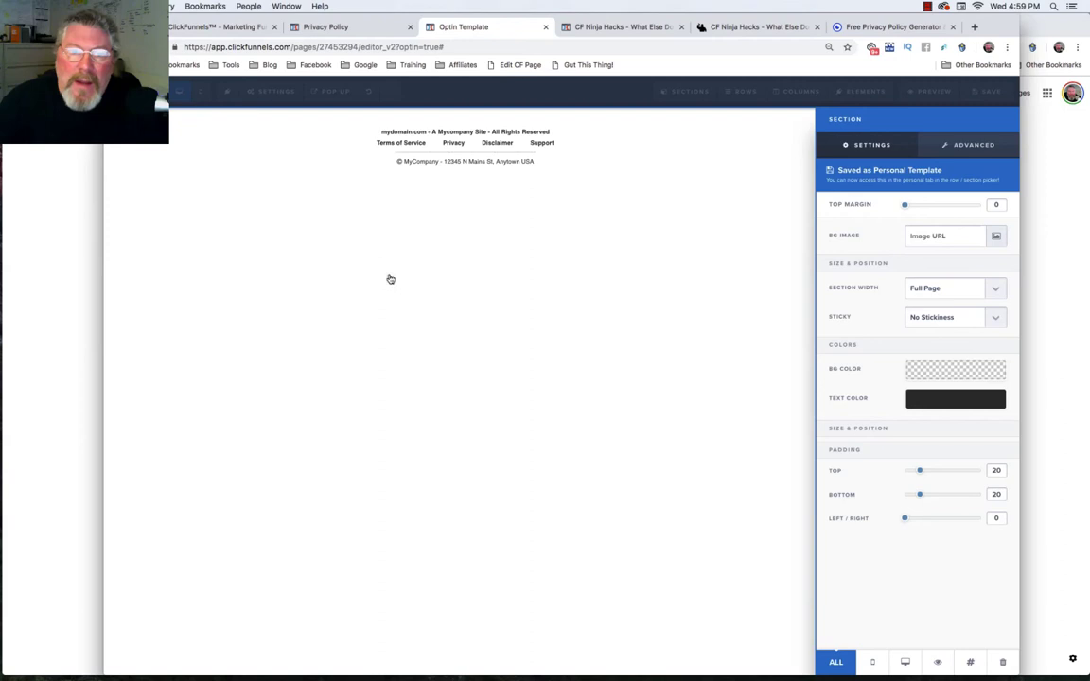
left_click(351, 252)
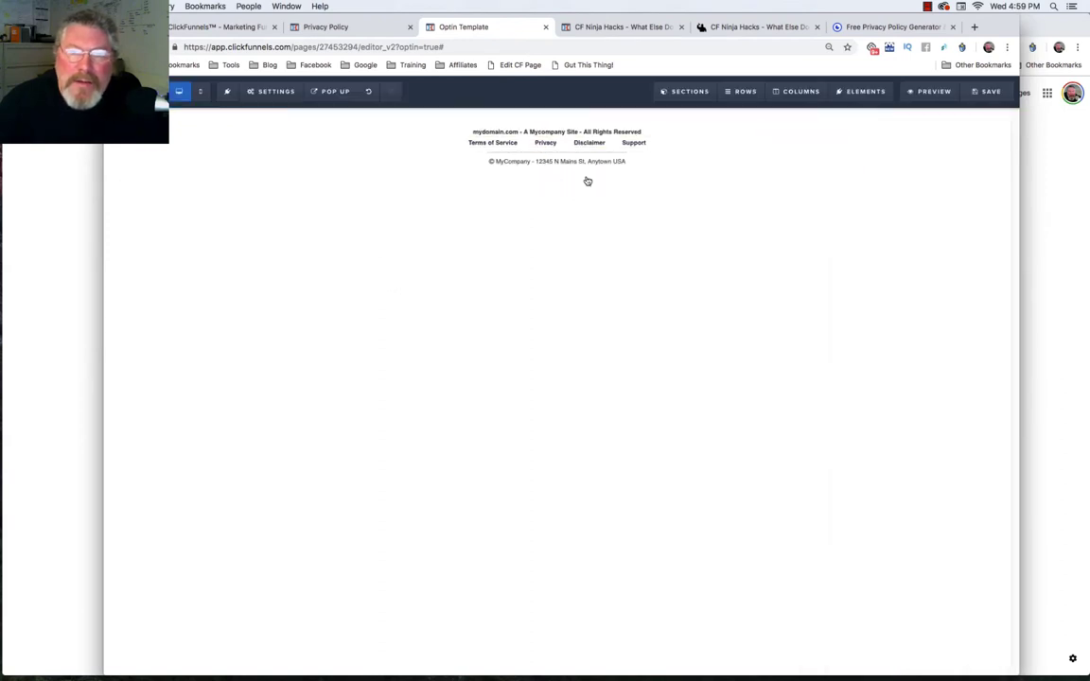
On the CF Ninja Hacks page, drop the Footer Demo section from My Sections near the bottom.
left_click(611, 28)
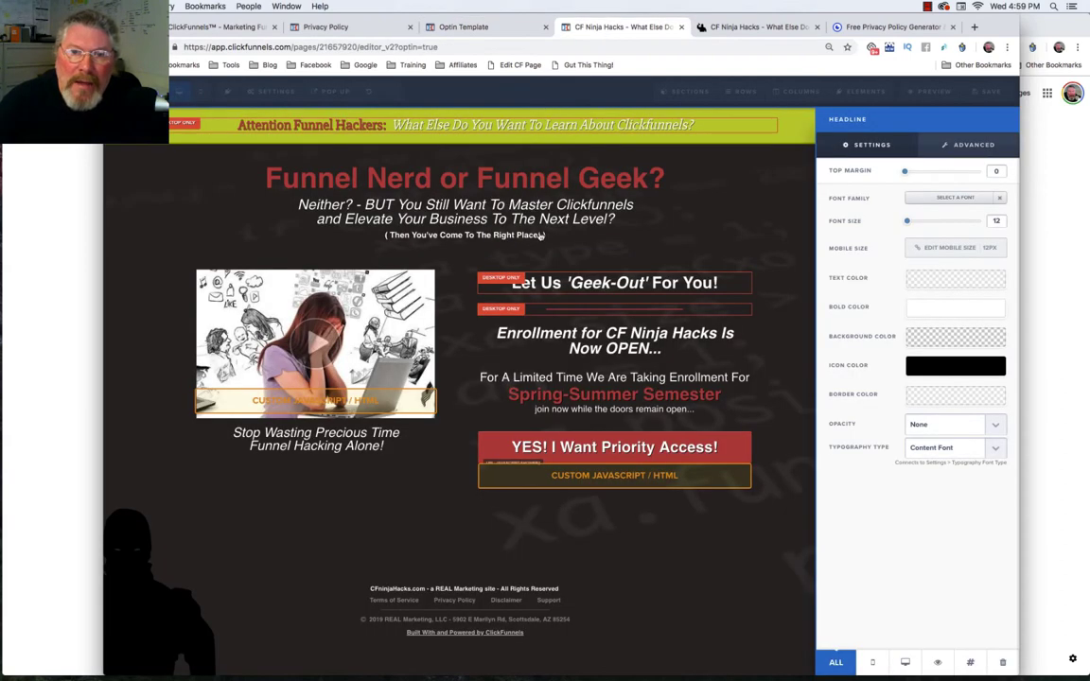
left_click(719, 225)
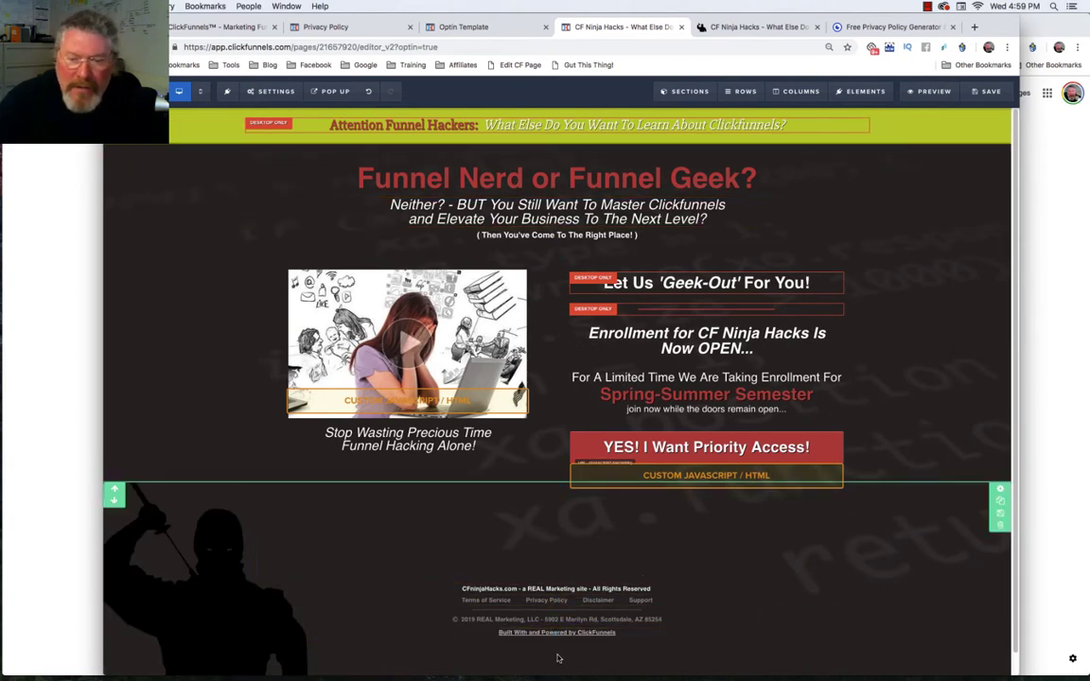
mouse_move(678, 101)
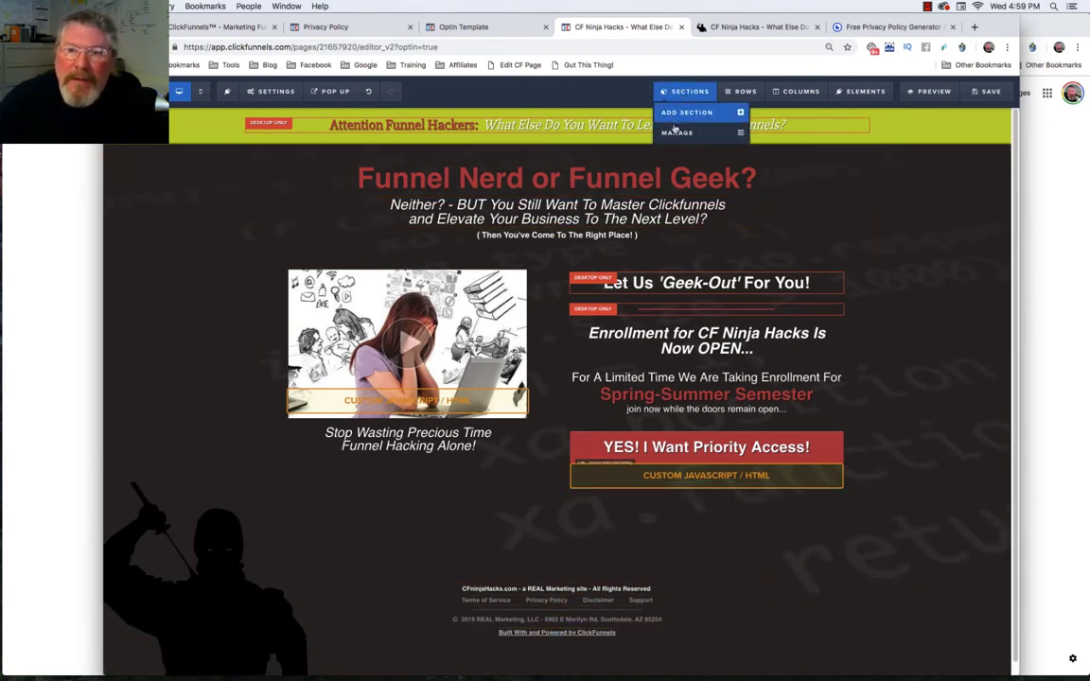
left_click(673, 133)
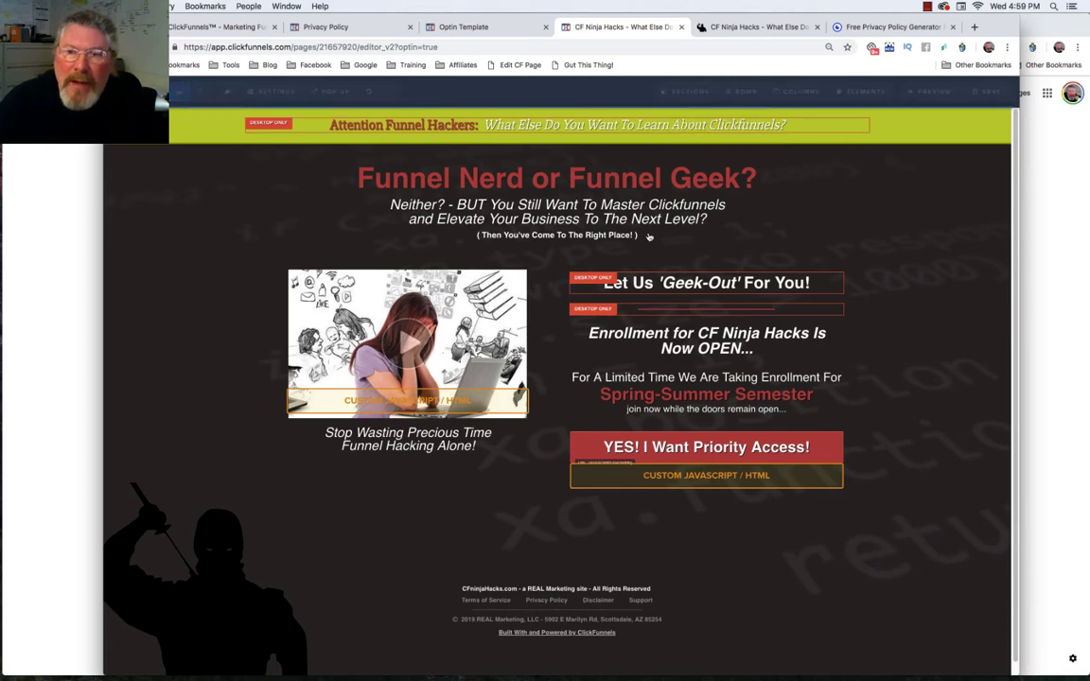
left_click(608, 92)
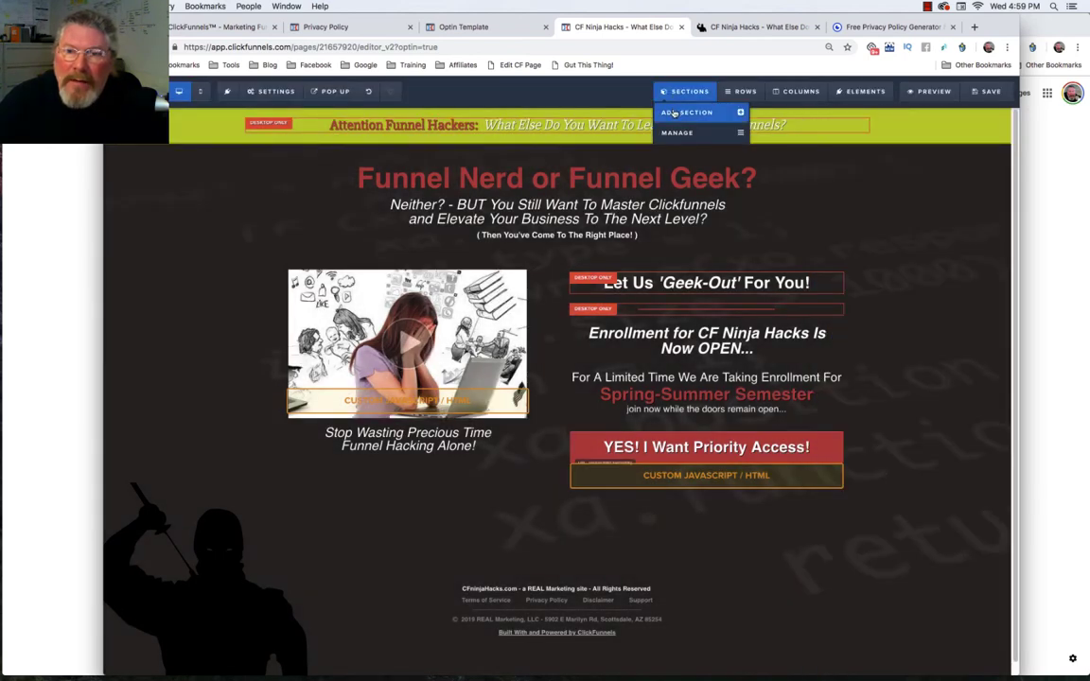
left_click(673, 113)
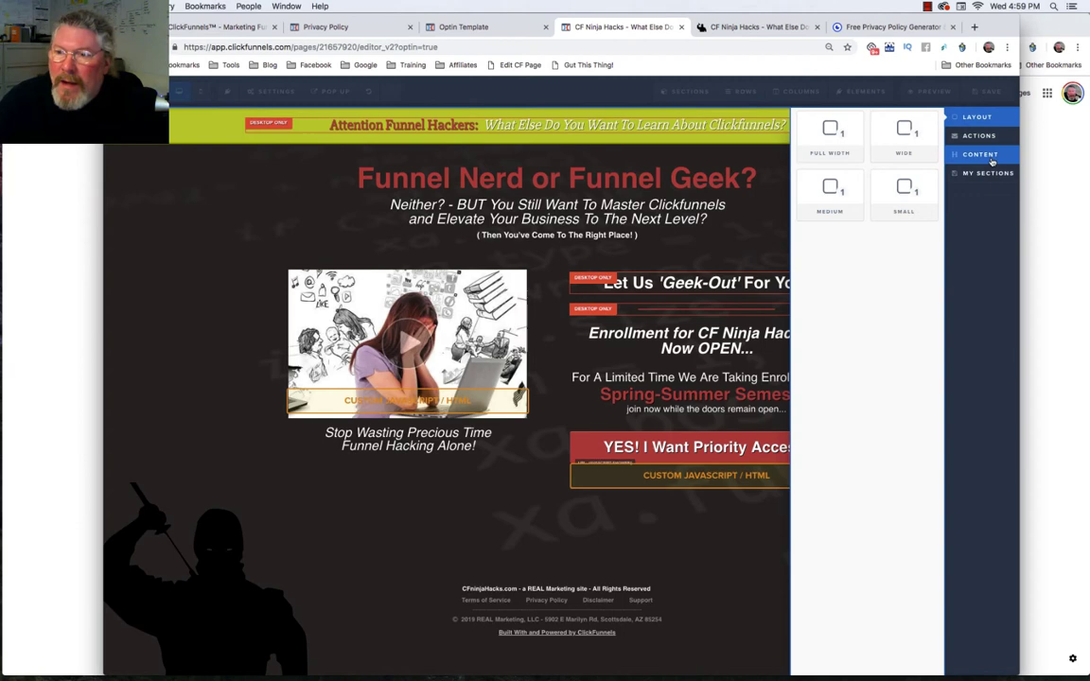
left_click(982, 175)
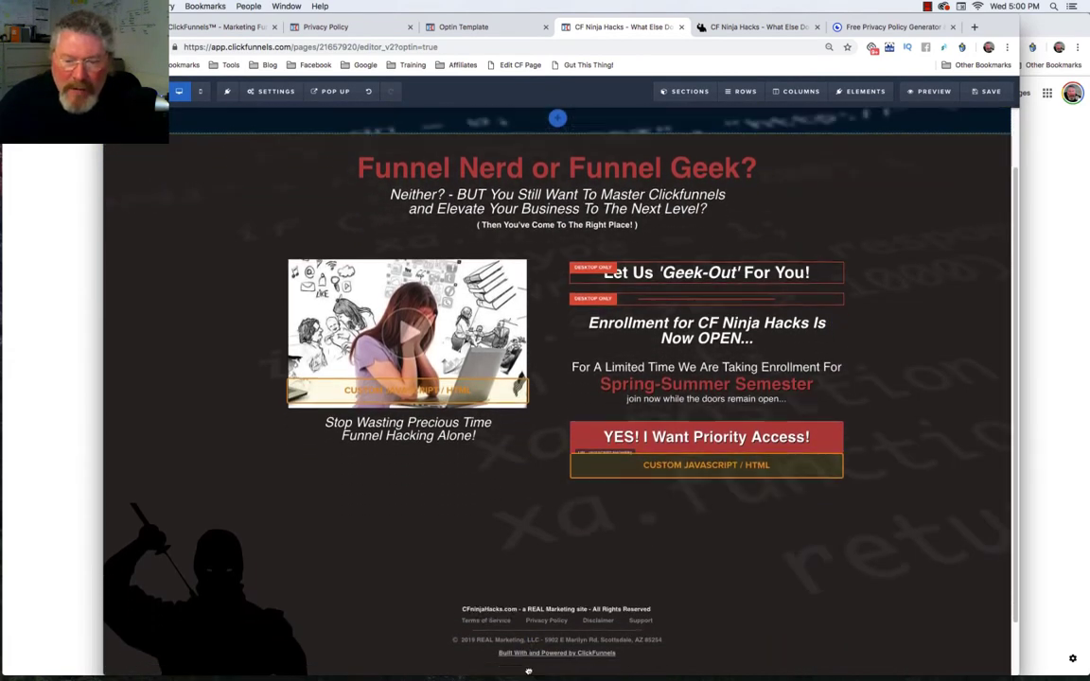
left_click_drag(528, 671, 560, 634)
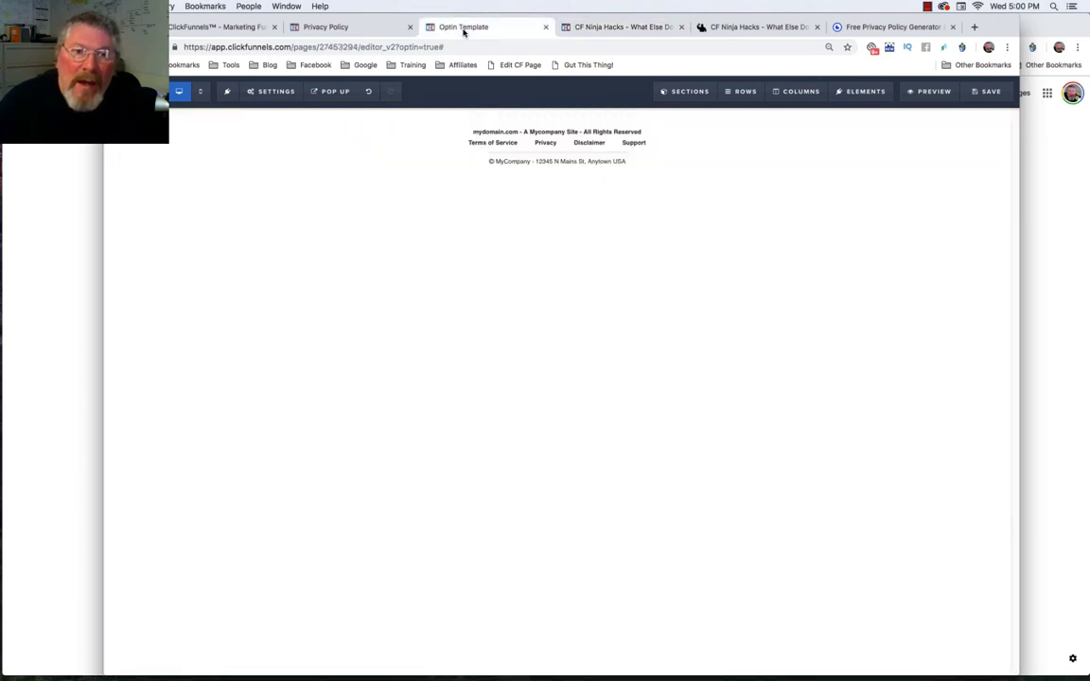
Compare with Optin Template, place Footer Demo again on CF Ninja Hacks, then return to Optin Template.
left_click(463, 26)
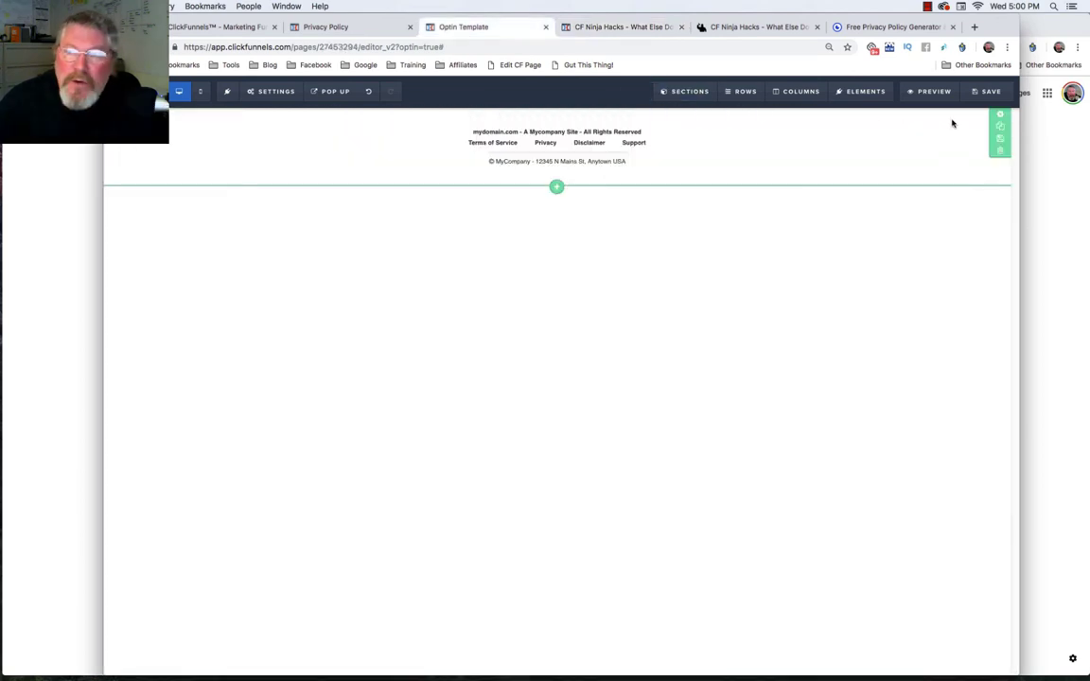
left_click(609, 28)
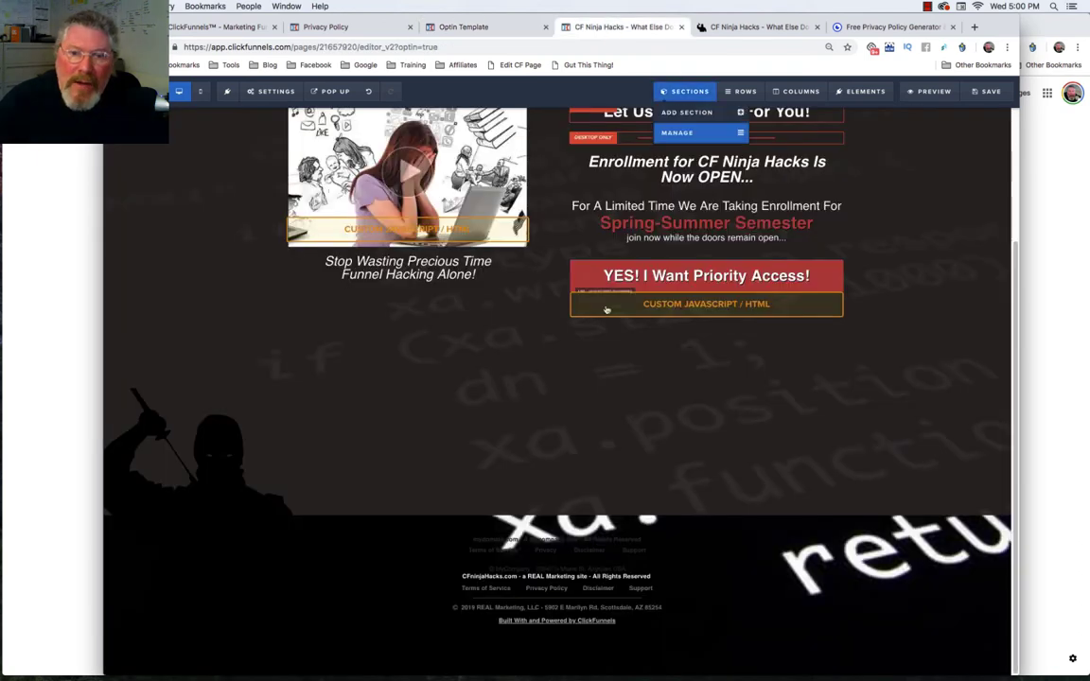
left_click(681, 112)
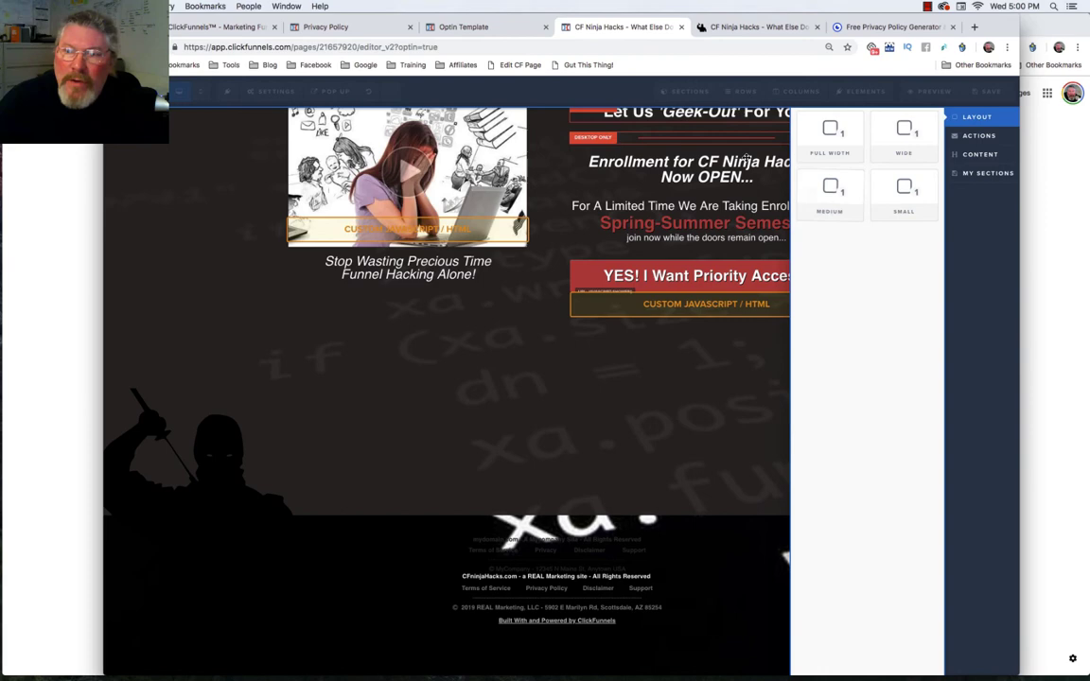
left_click(967, 175)
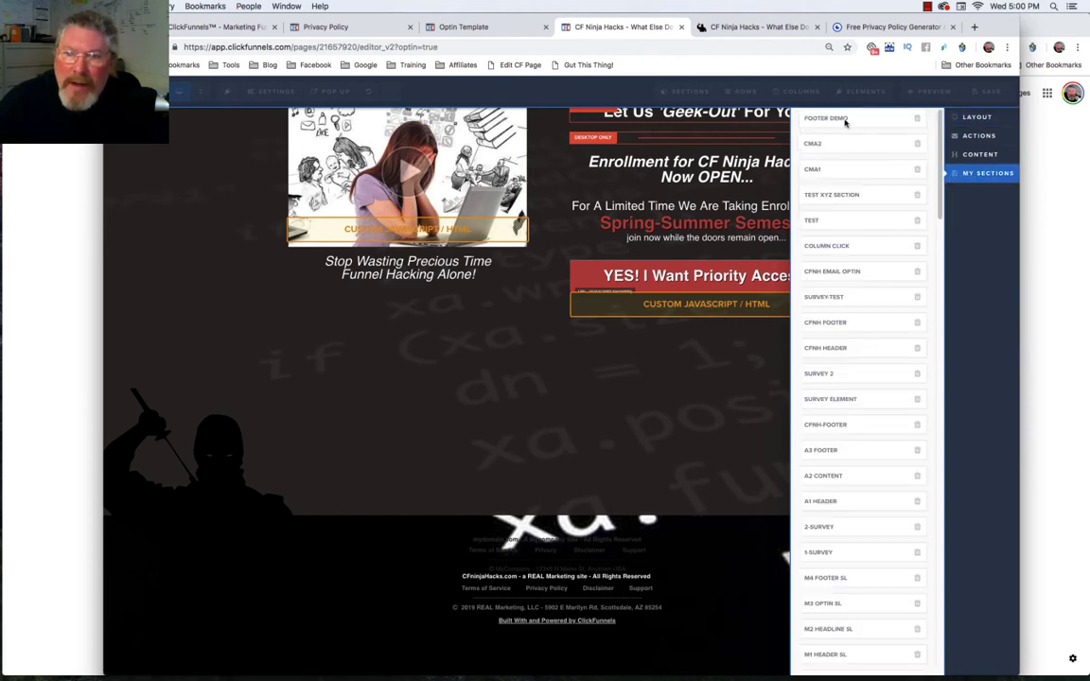
left_click_drag(549, 560, 556, 630)
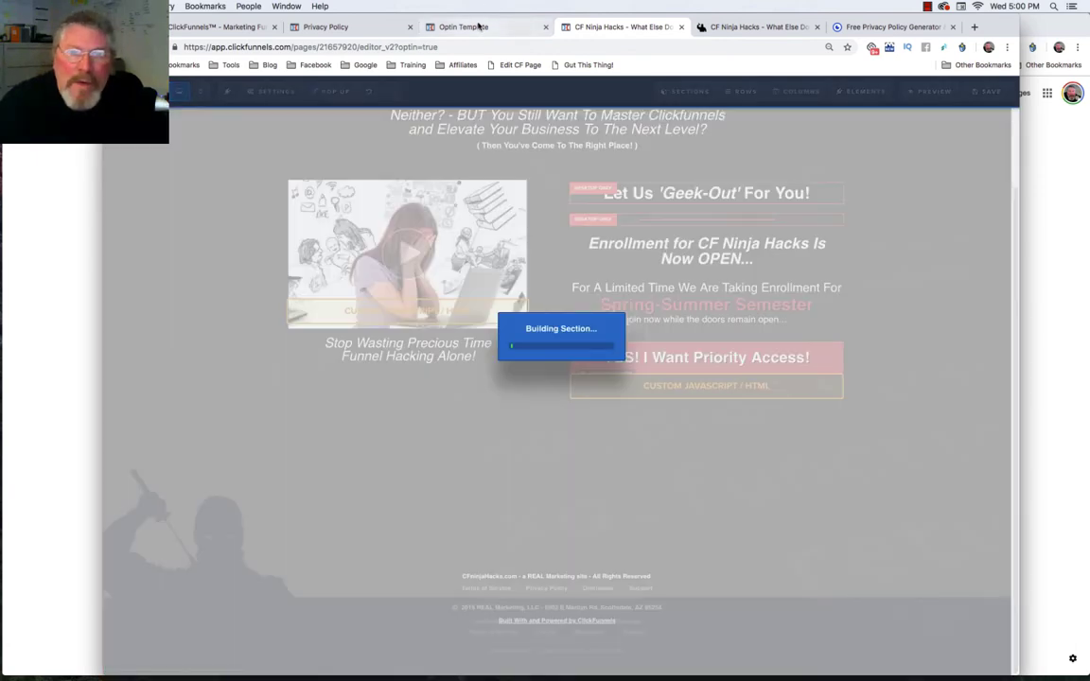
left_click(473, 27)
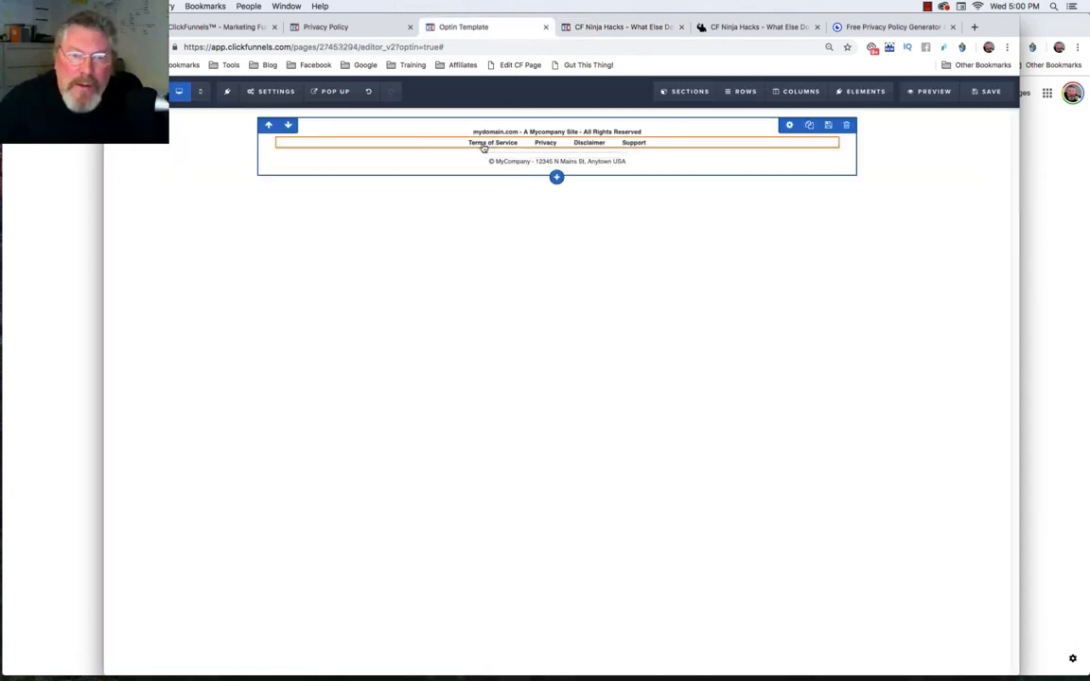